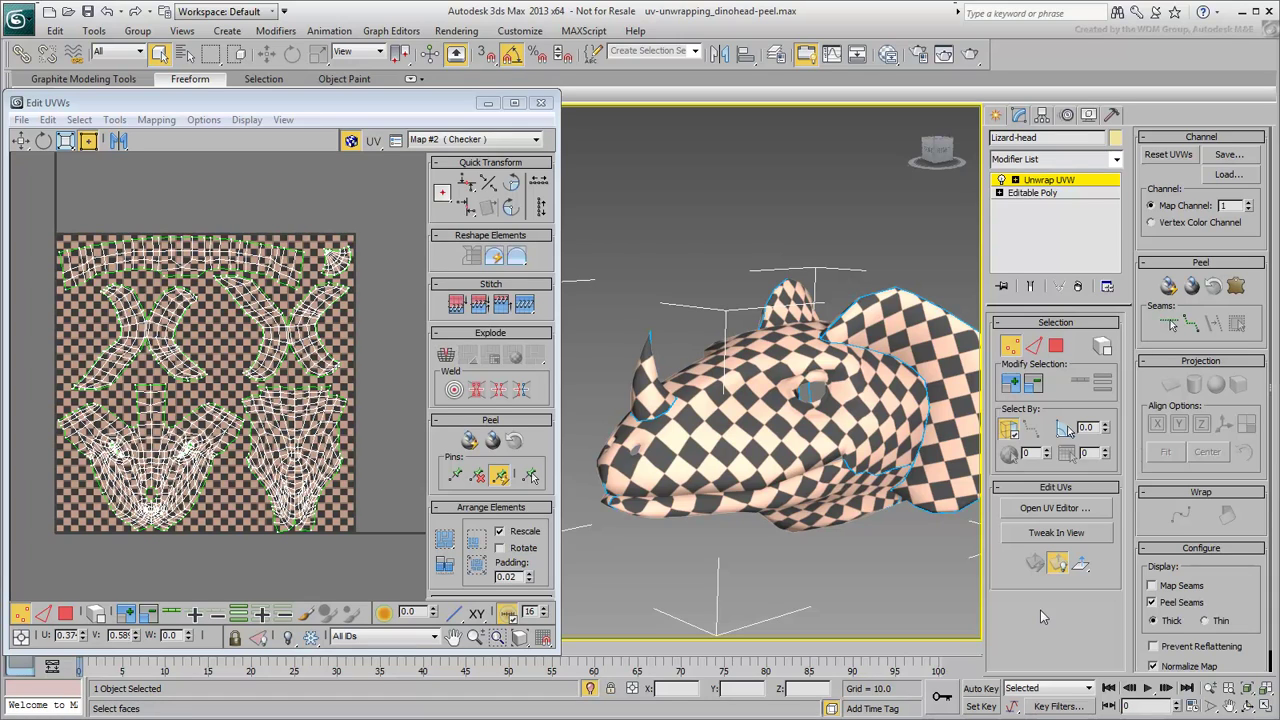
# Close the UV editor and open the scene uv-unwrapping_dinohead-template.max.
pyautogui.click(544, 107)
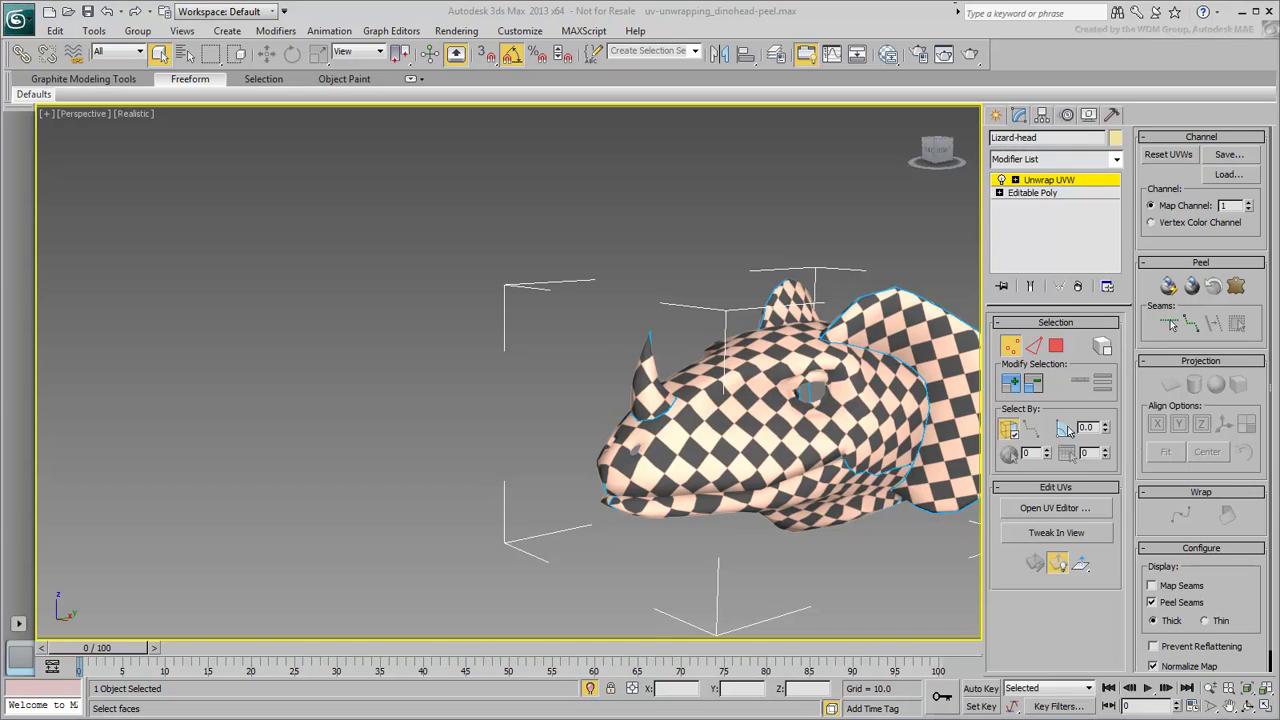
pyautogui.moveTo(441, 285); pyautogui.dragTo(441, 286)
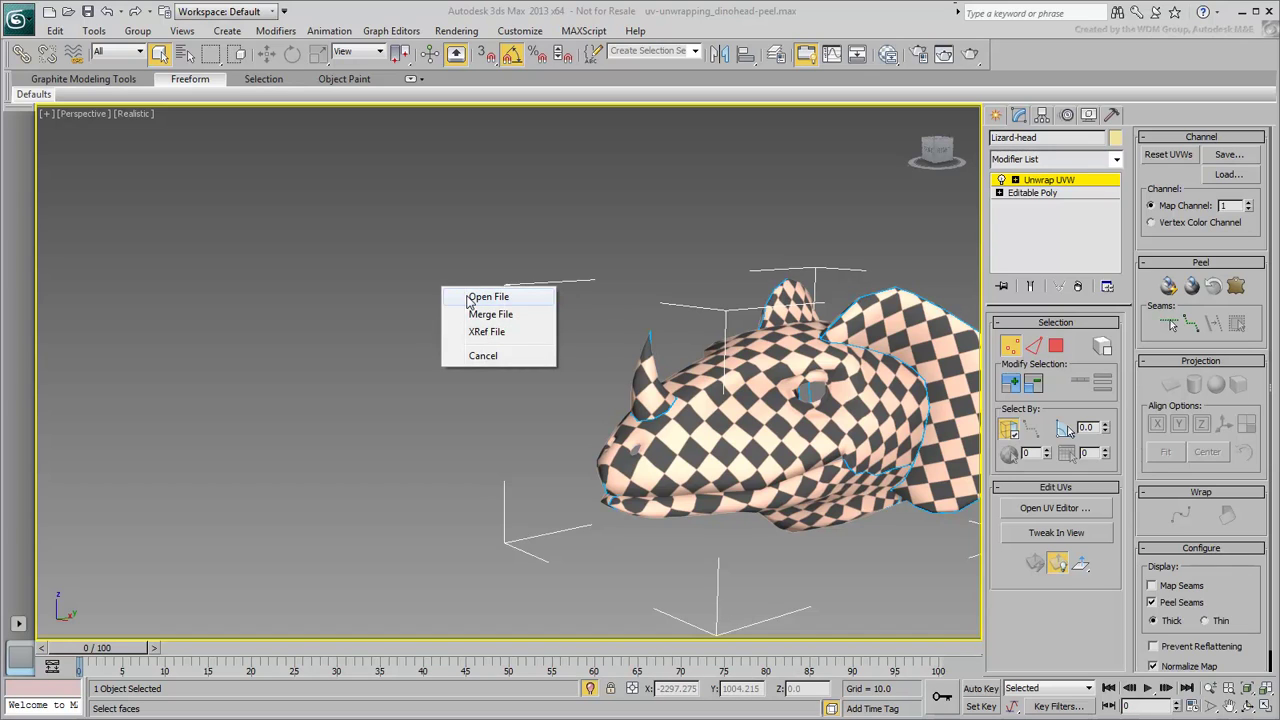
pyautogui.click(467, 297)
pyautogui.click(652, 335)
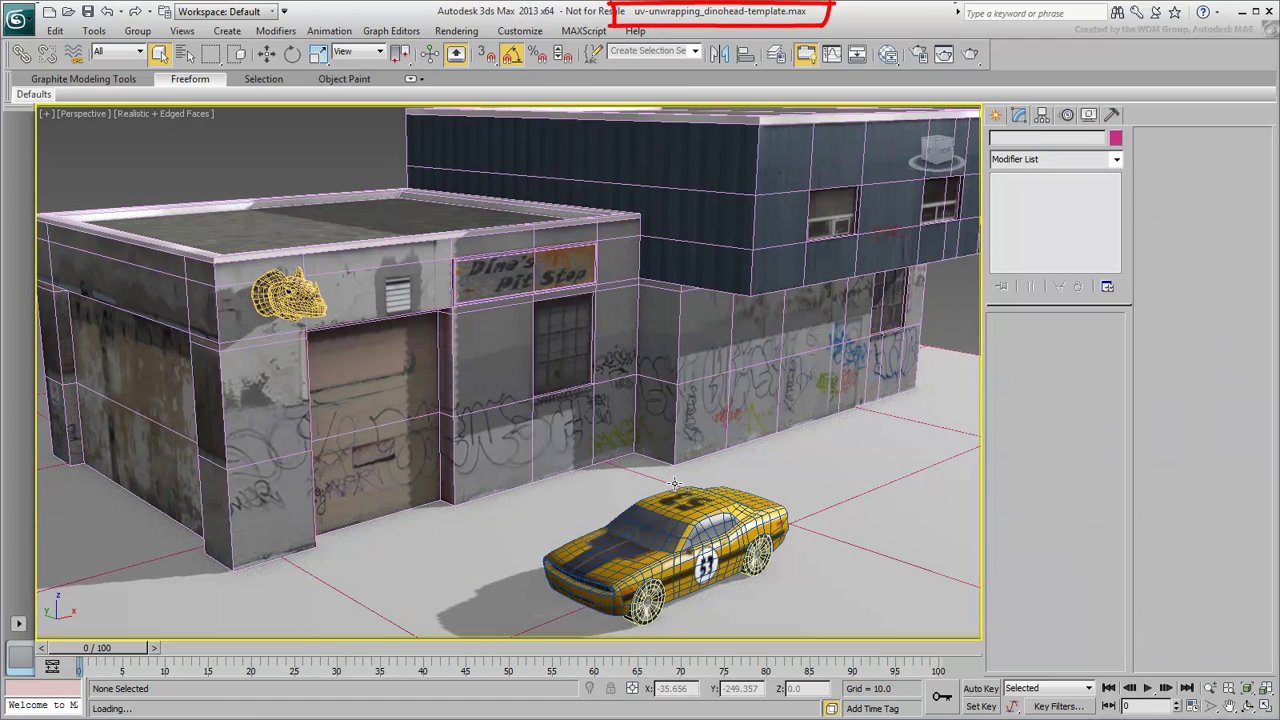
# Isolate the dinosaur head on the garage wall and open its UV editor.
pyautogui.click(309, 308)
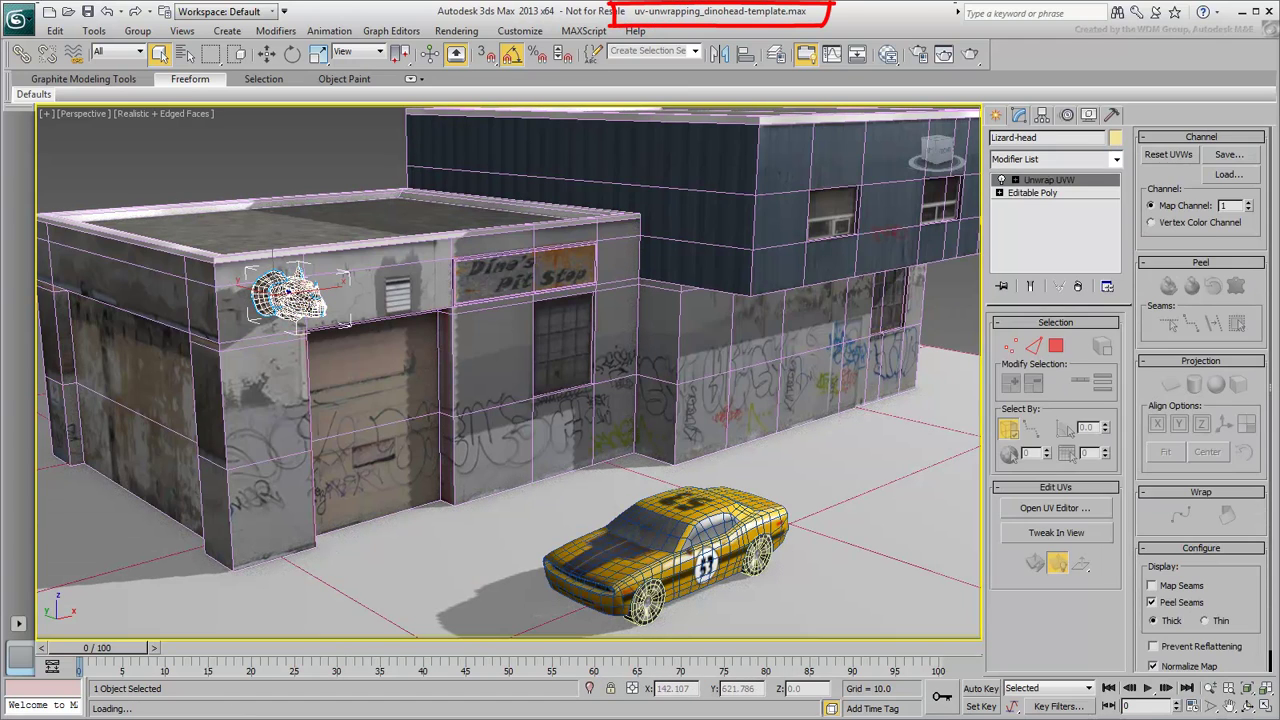
pyautogui.rightClick(309, 308)
pyautogui.click(360, 187)
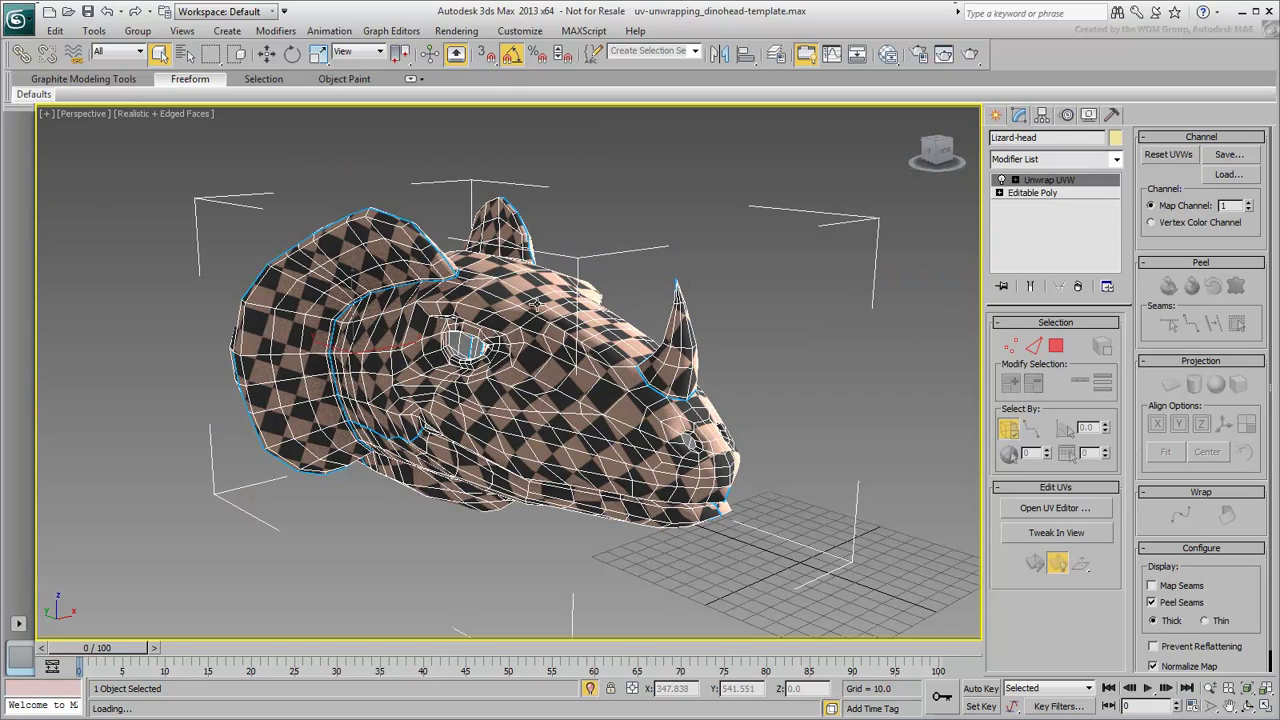
pyautogui.moveTo(604, 354); pyautogui.dragTo(803, 368, button='middle')
pyautogui.click(1058, 508)
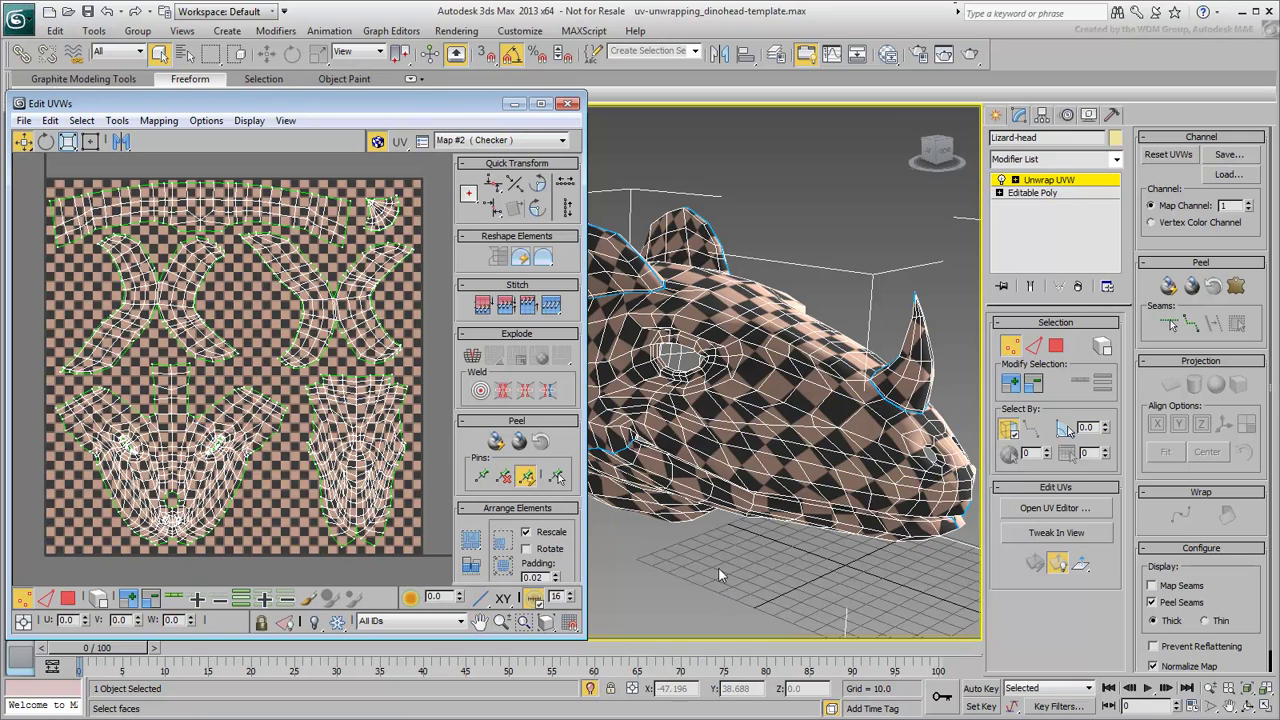
# Open the UVW template rendering settings and render the UV template with its current settings.
pyautogui.click(117, 120)
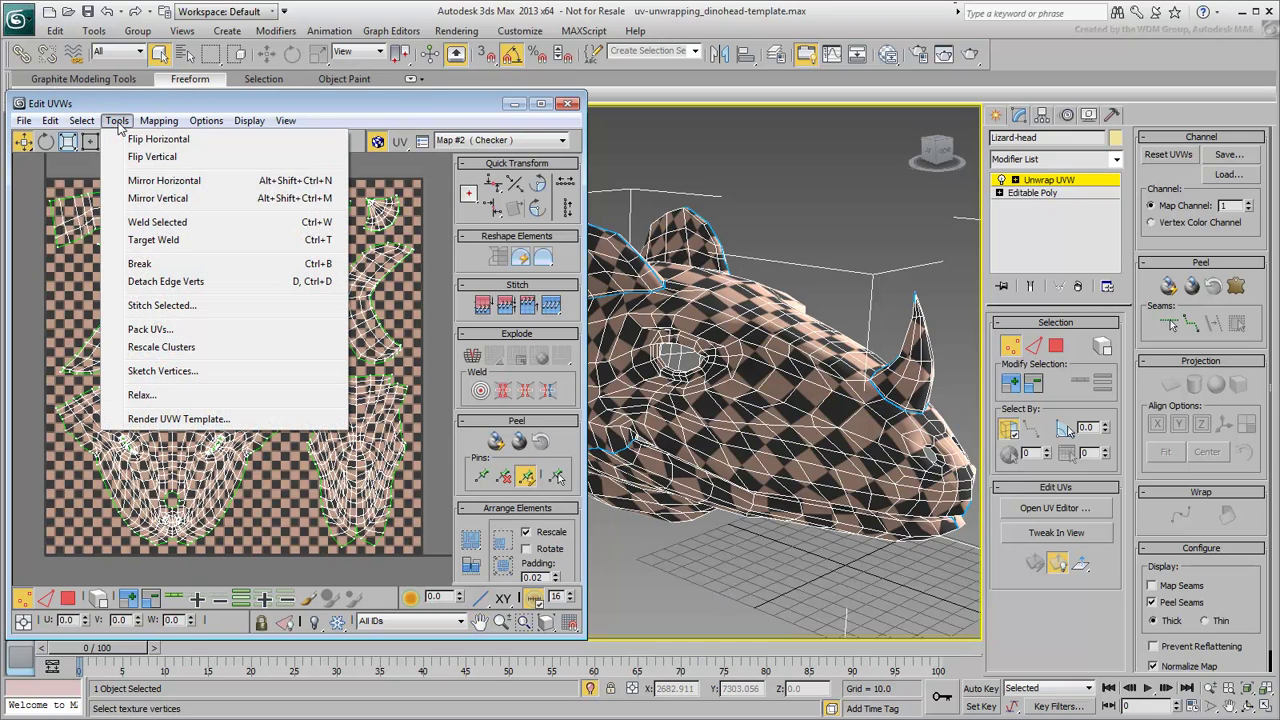
pyautogui.click(178, 419)
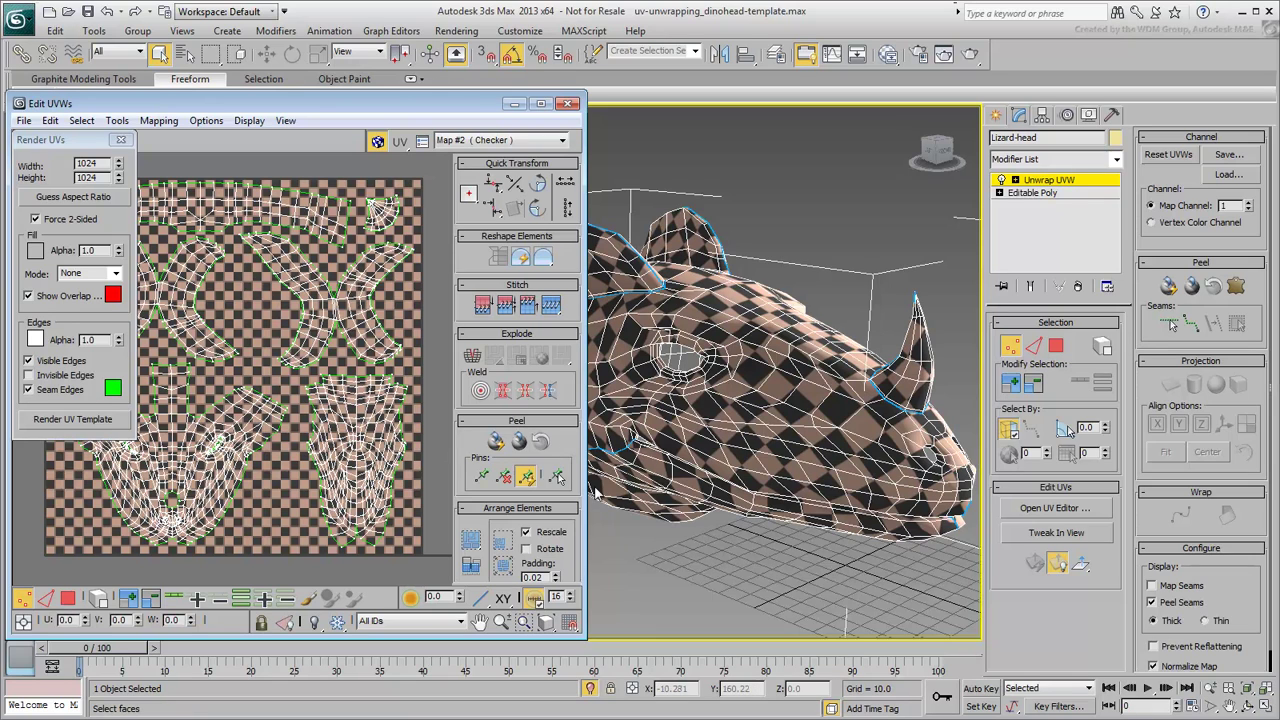
pyautogui.click(70, 419)
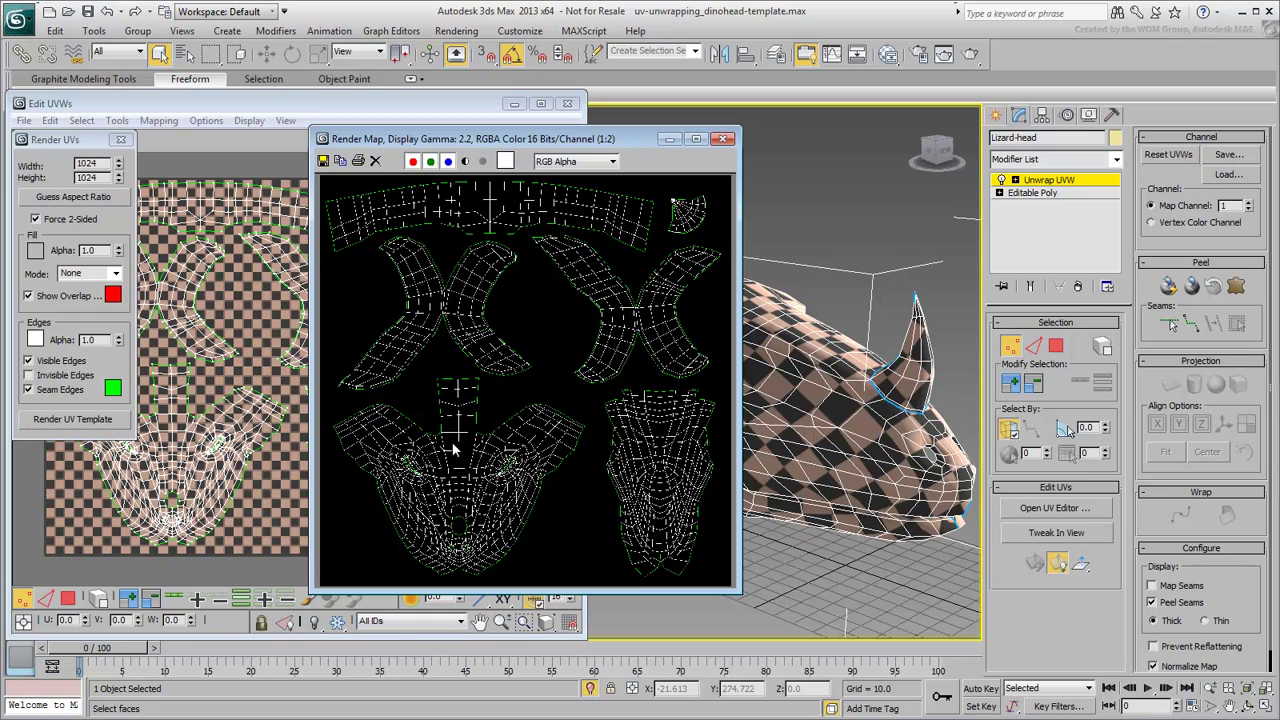
# Set the template's fill mode to Solid and render it again to check for overlapping faces.
pyautogui.click(114, 274)
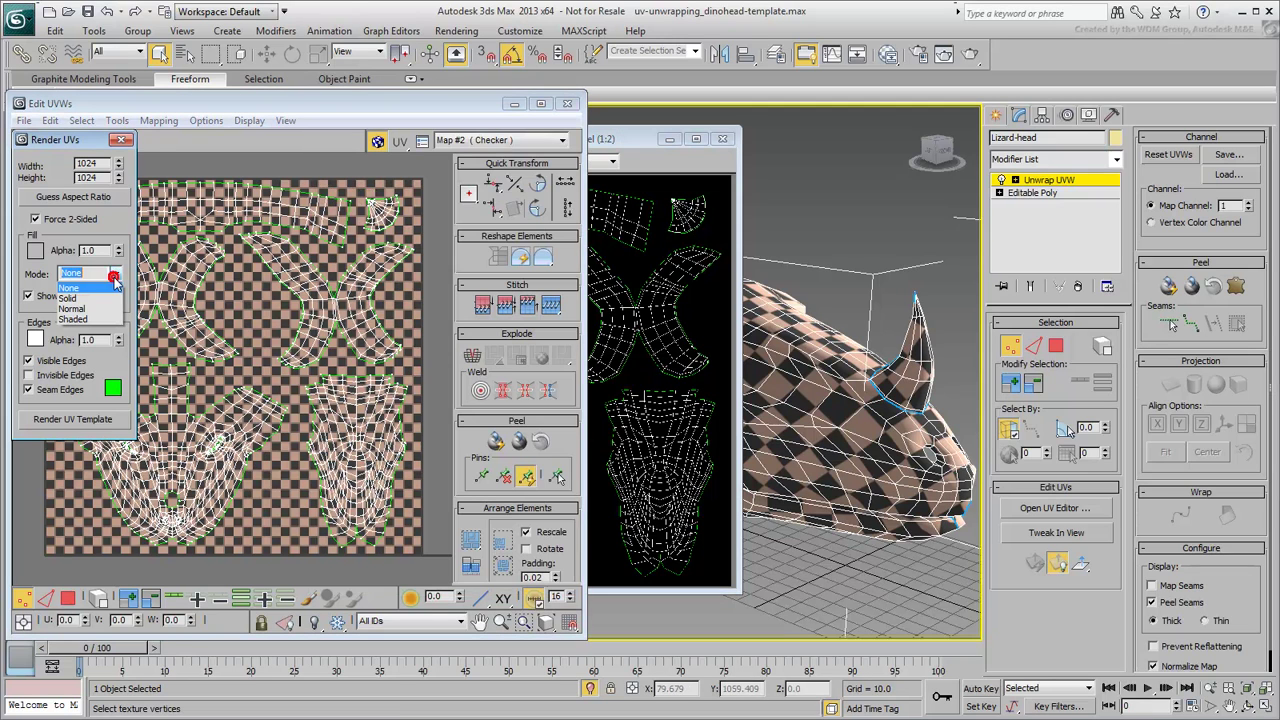
pyautogui.click(68, 298)
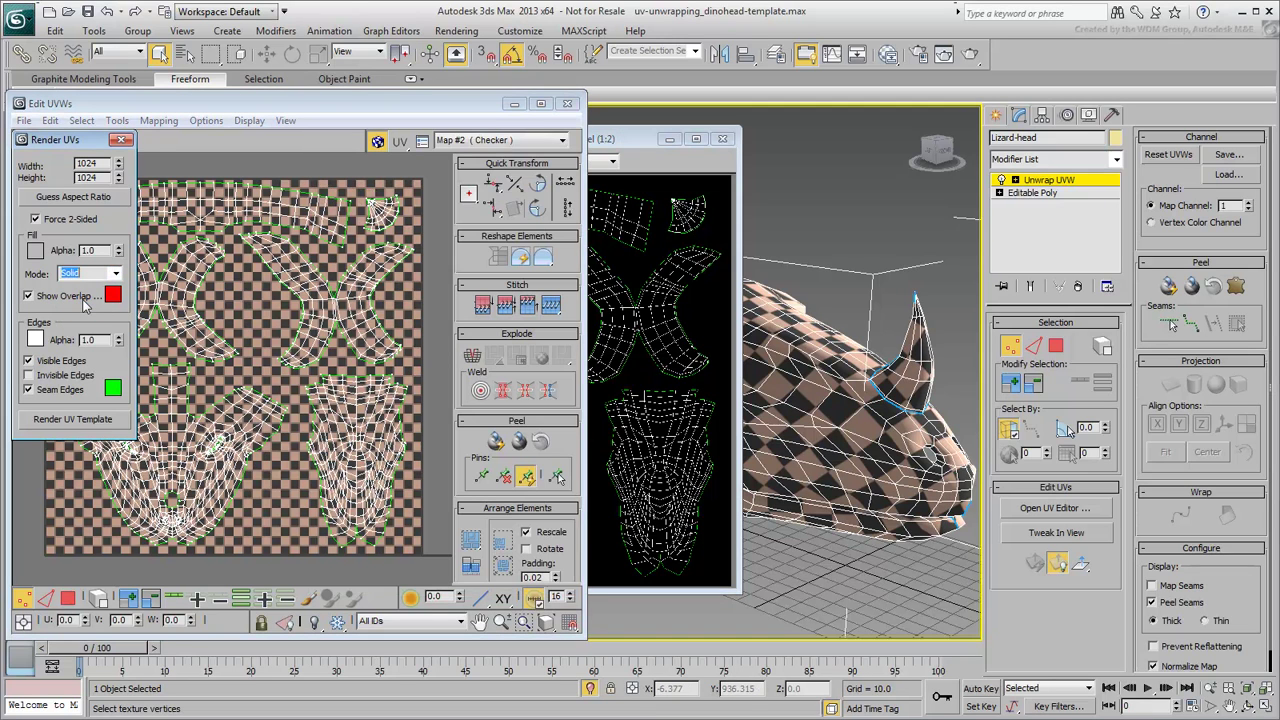
pyautogui.click(66, 421)
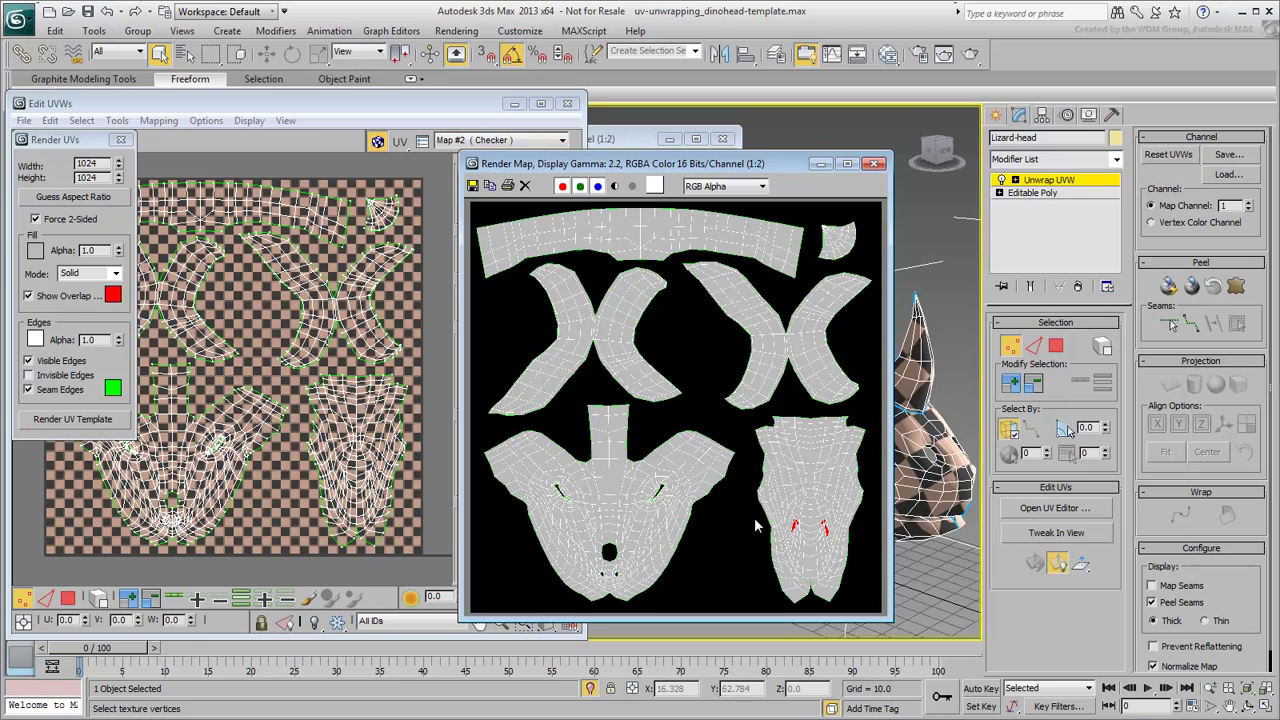
# In the UV editor, move the two vertices causing the overlaps in the narrow lower-jaw island slightly downward.
pyautogui.scroll(2, 822, 541)
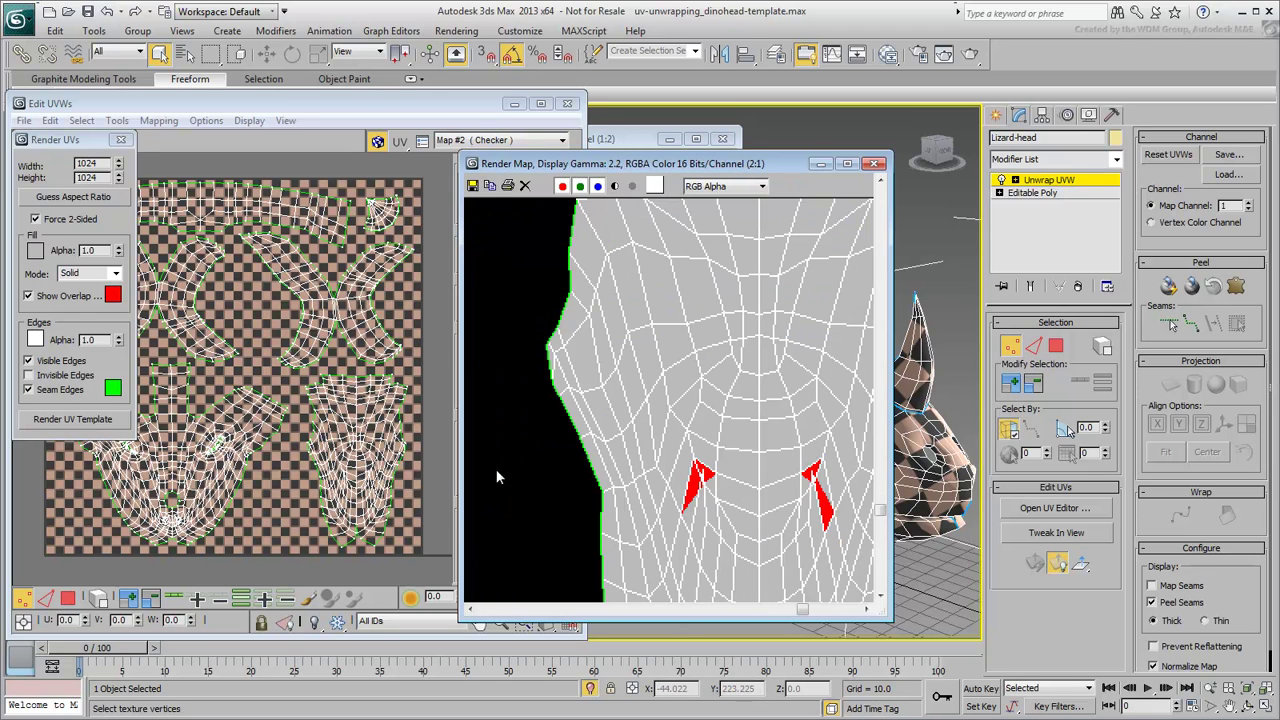
pyautogui.click(360, 492)
pyautogui.scroll(10, 275, 460)
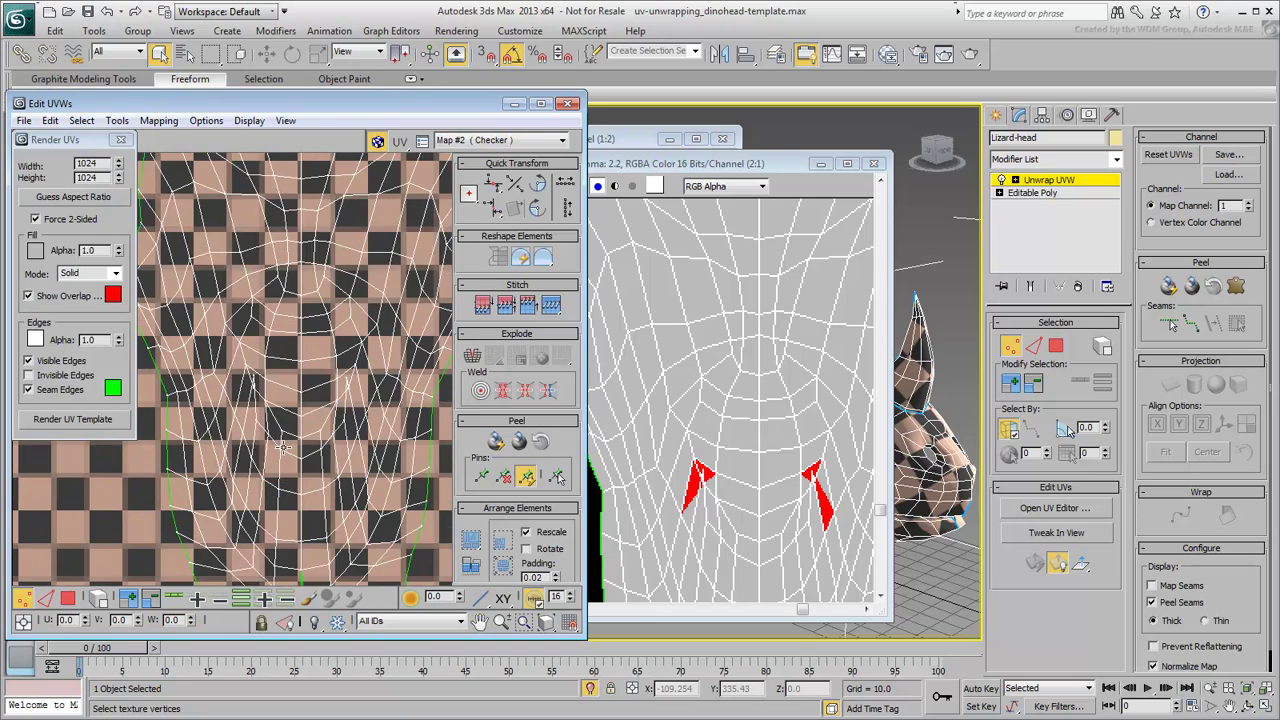
pyautogui.scroll(4, 275, 460)
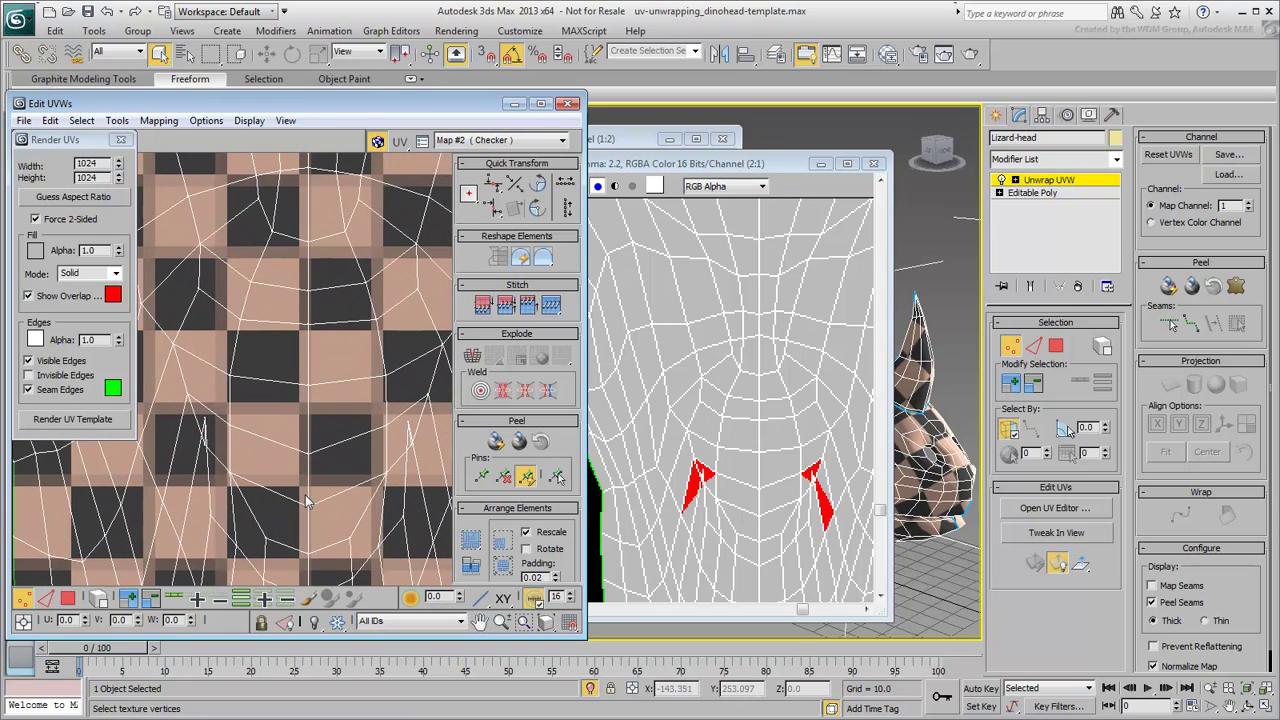
pyautogui.moveTo(205, 420); pyautogui.dragTo(196, 478)
pyautogui.moveTo(408, 423); pyautogui.dragTo(418, 481)
pyautogui.scroll(-5, 265, 545)
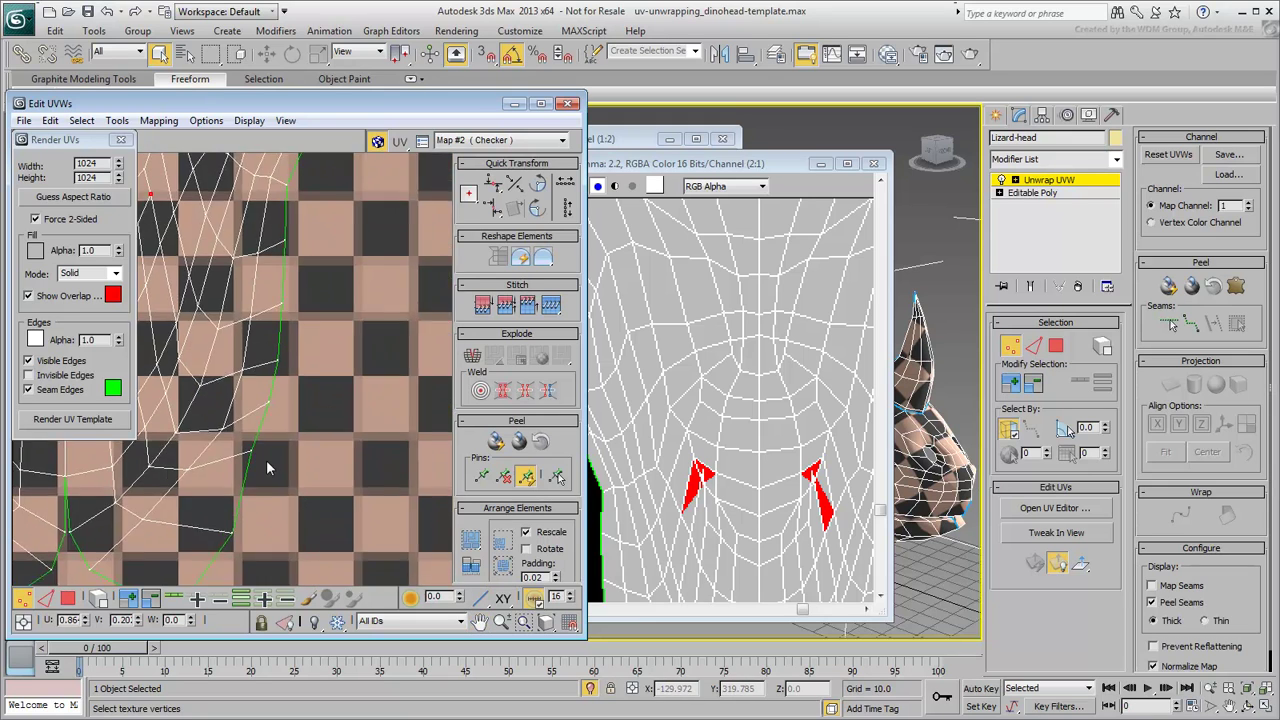
# Render the UV template again to check the overlaps, and close all three rendered maps.
pyautogui.click(114, 420)
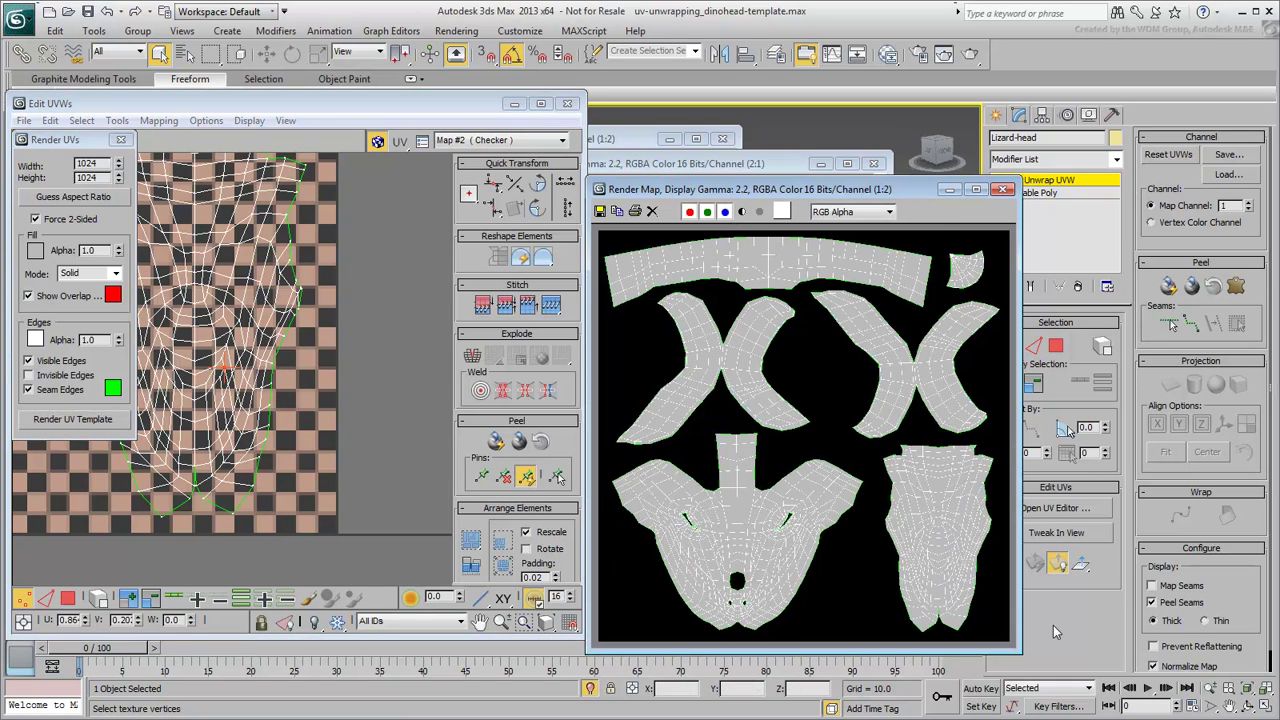
pyautogui.click(1002, 189)
pyautogui.click(873, 163)
pyautogui.click(722, 139)
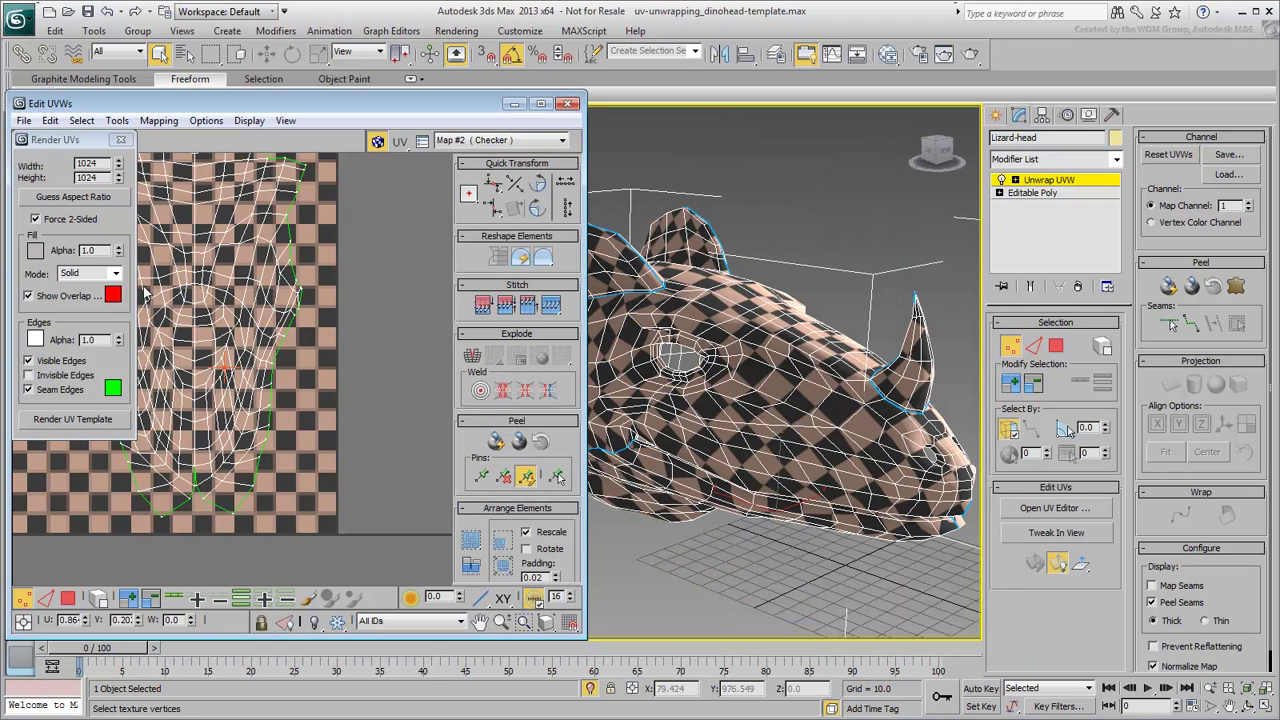
# Set the template's fill mode to None and render the UV template.
pyautogui.click(113, 274)
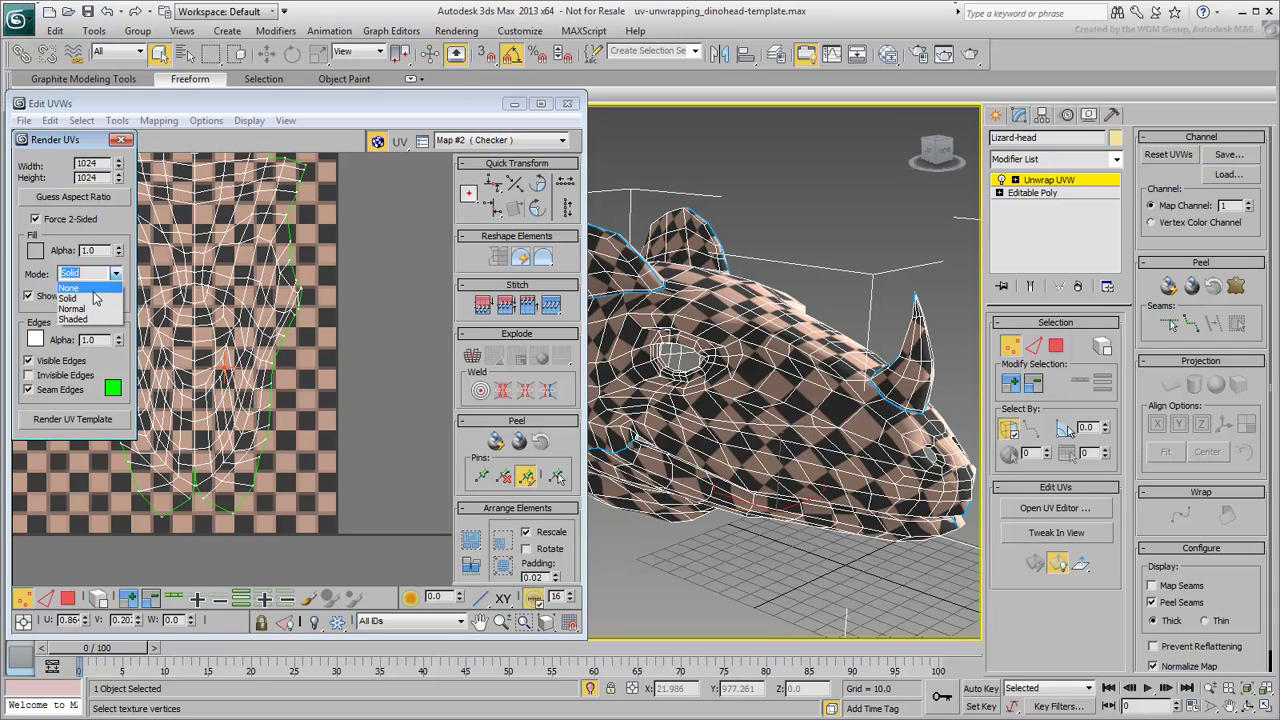
pyautogui.click(68, 288)
pyautogui.click(72, 419)
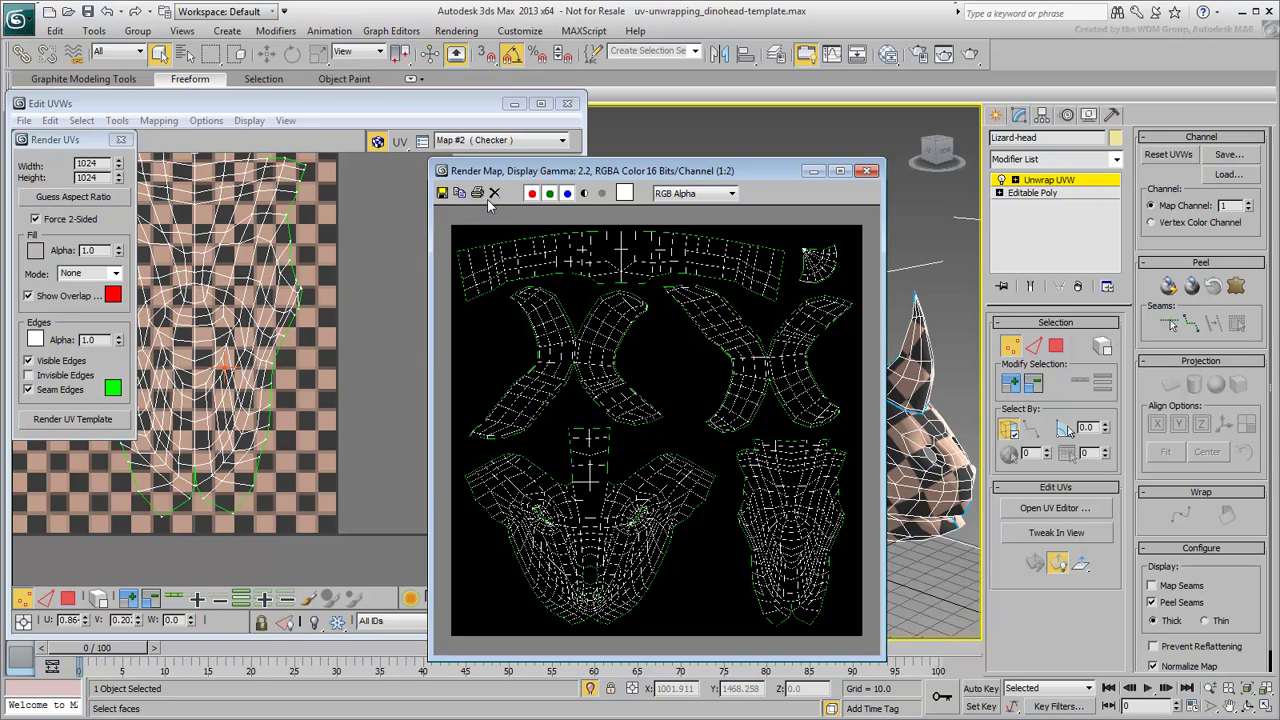
# Save the rendered template in the _Assets folder as mytemplate.png, as RGB 24 bit with an alpha channel.
pyautogui.click(441, 194)
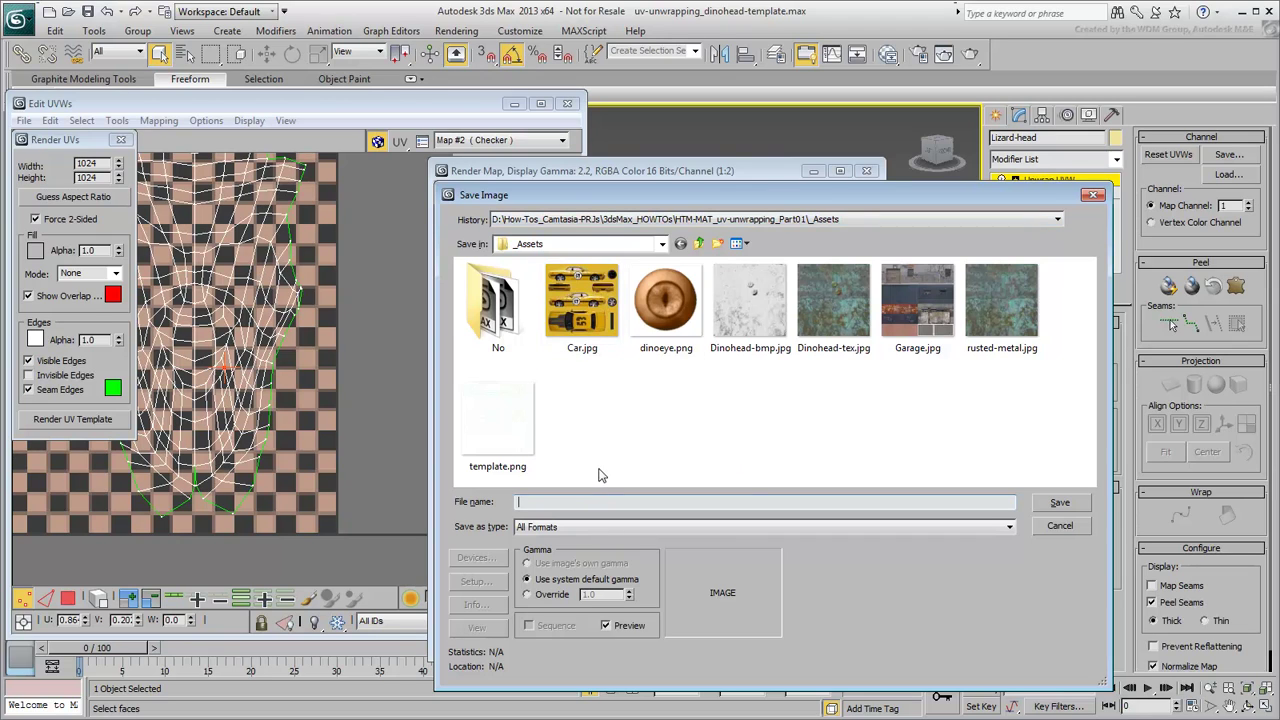
pyautogui.write('mytemplate.png')
pyautogui.click(1058, 503)
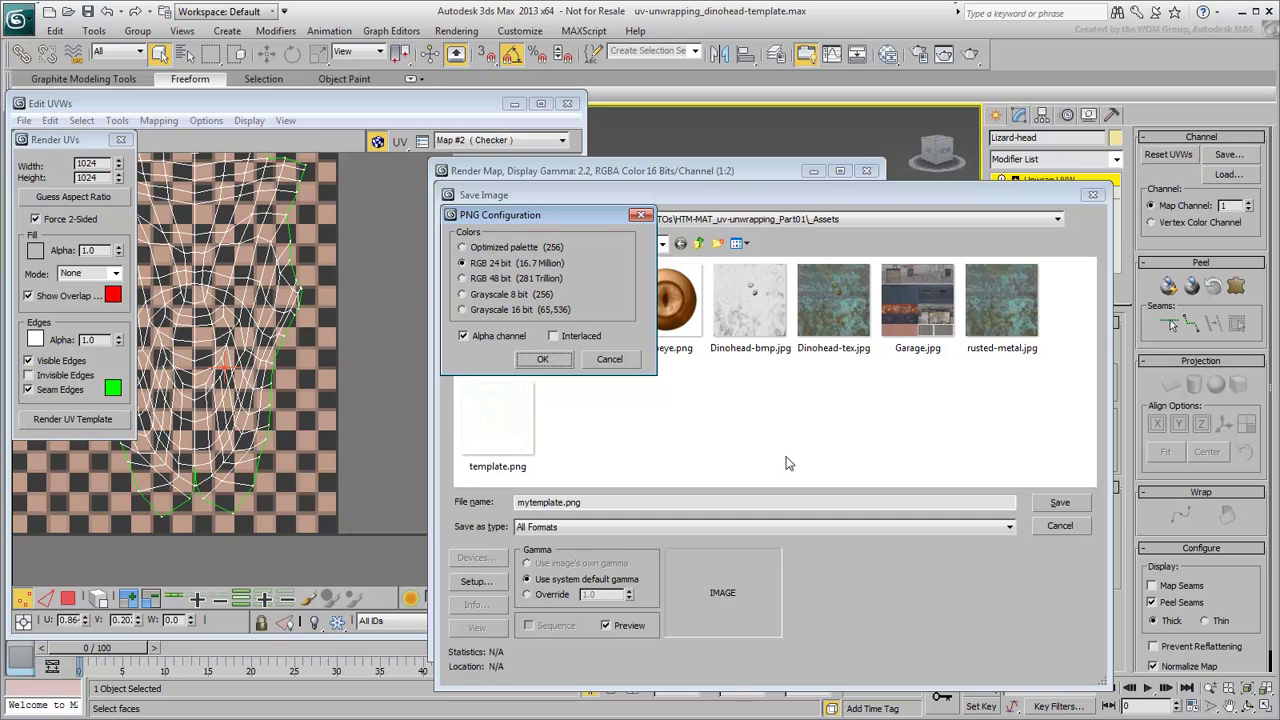
pyautogui.click(542, 359)
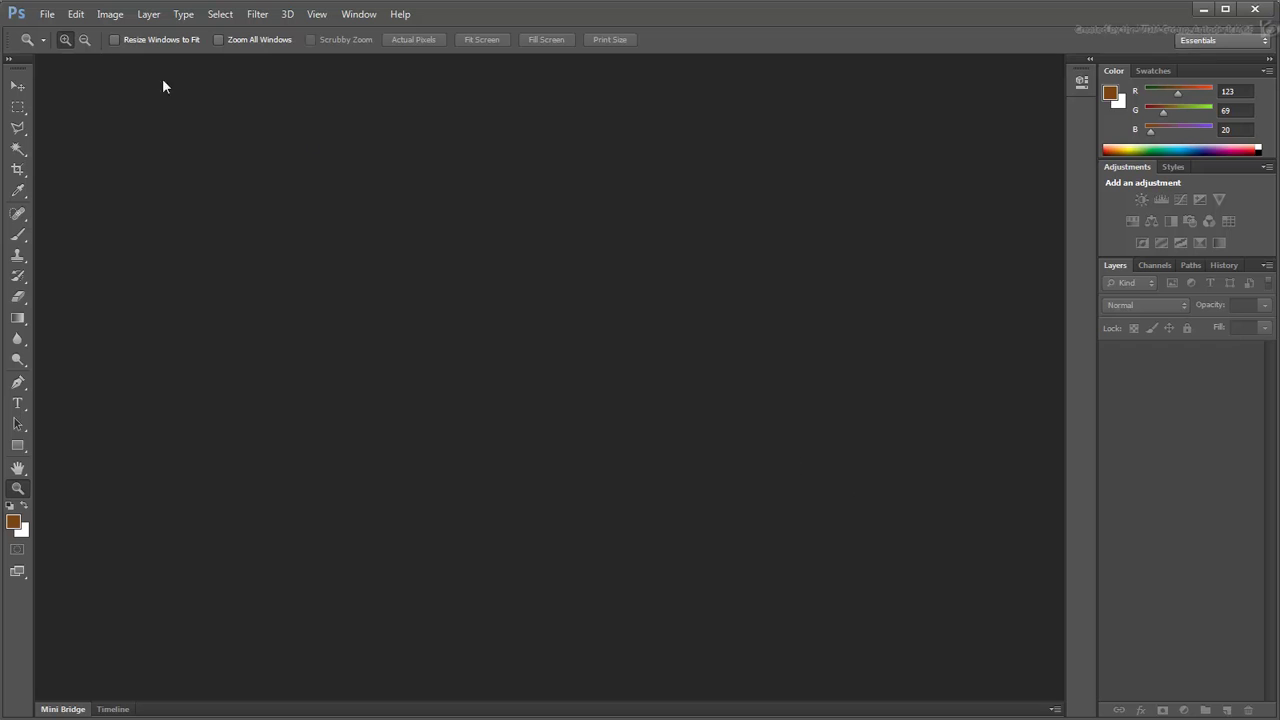
# Switch to Photoshop and open template.png from the _Assets folder.
pyautogui.click(47, 14)
pyautogui.click(66, 47)
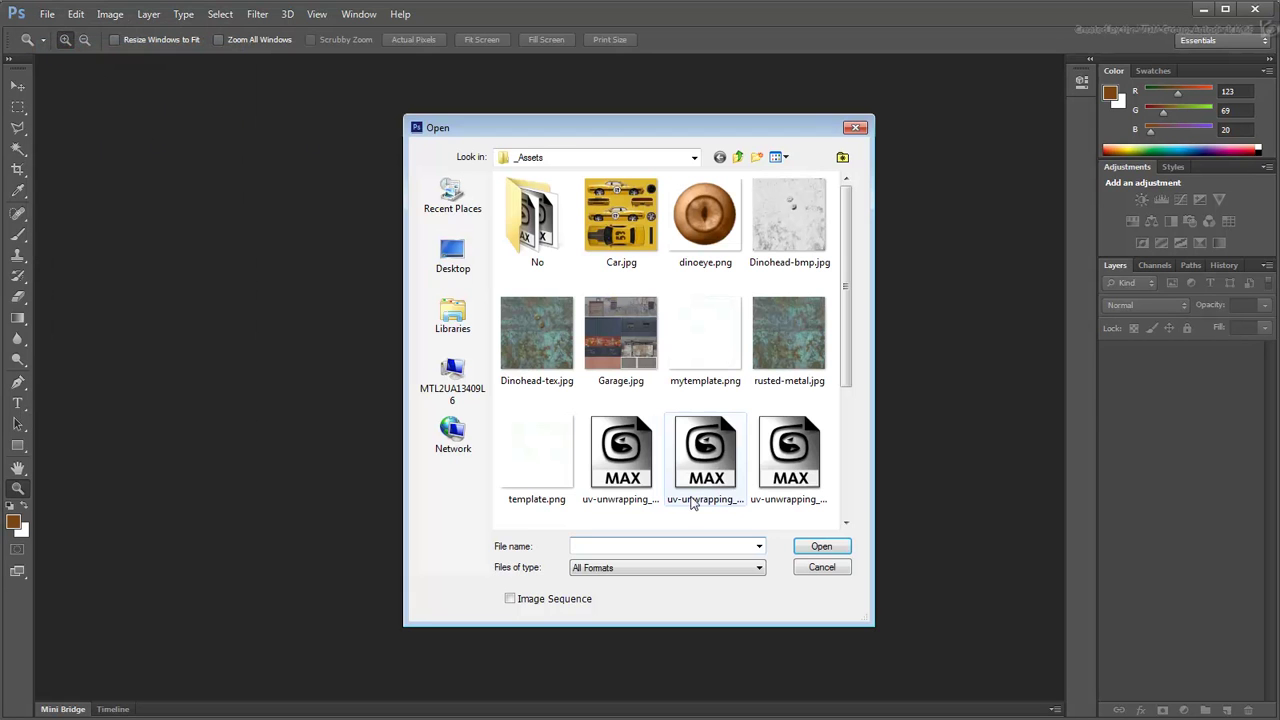
pyautogui.click(531, 465)
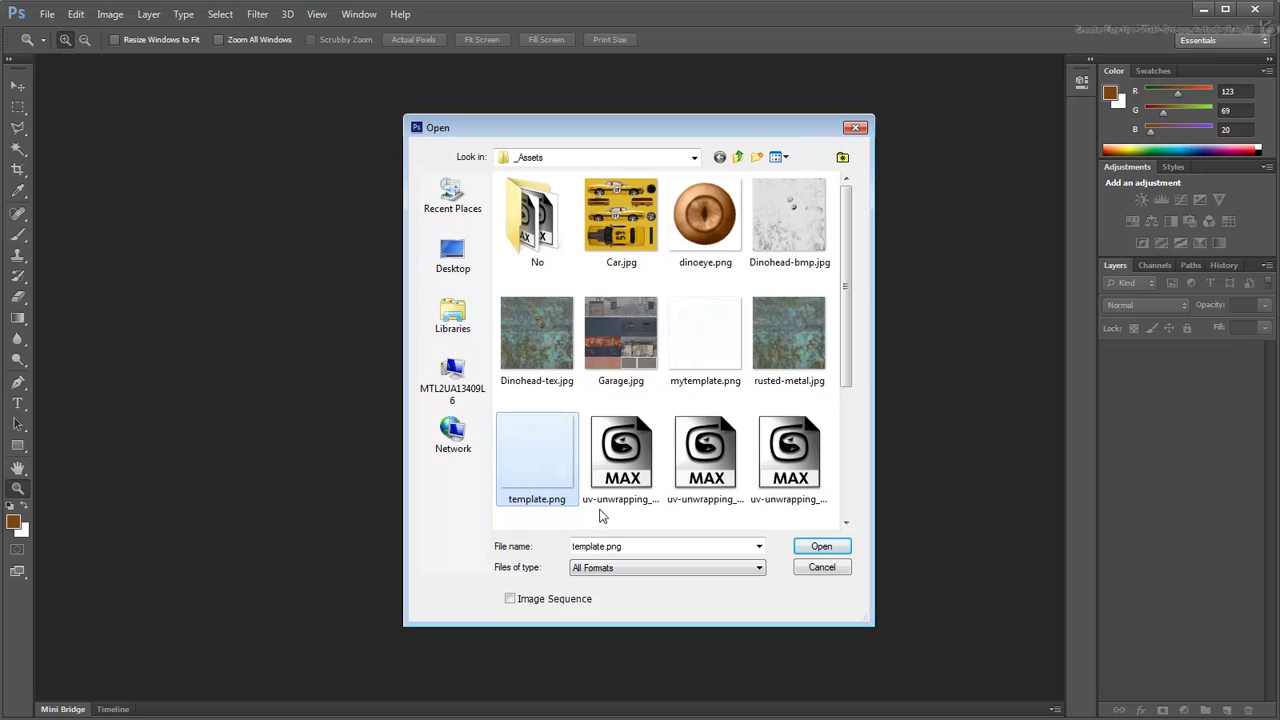
pyautogui.click(816, 546)
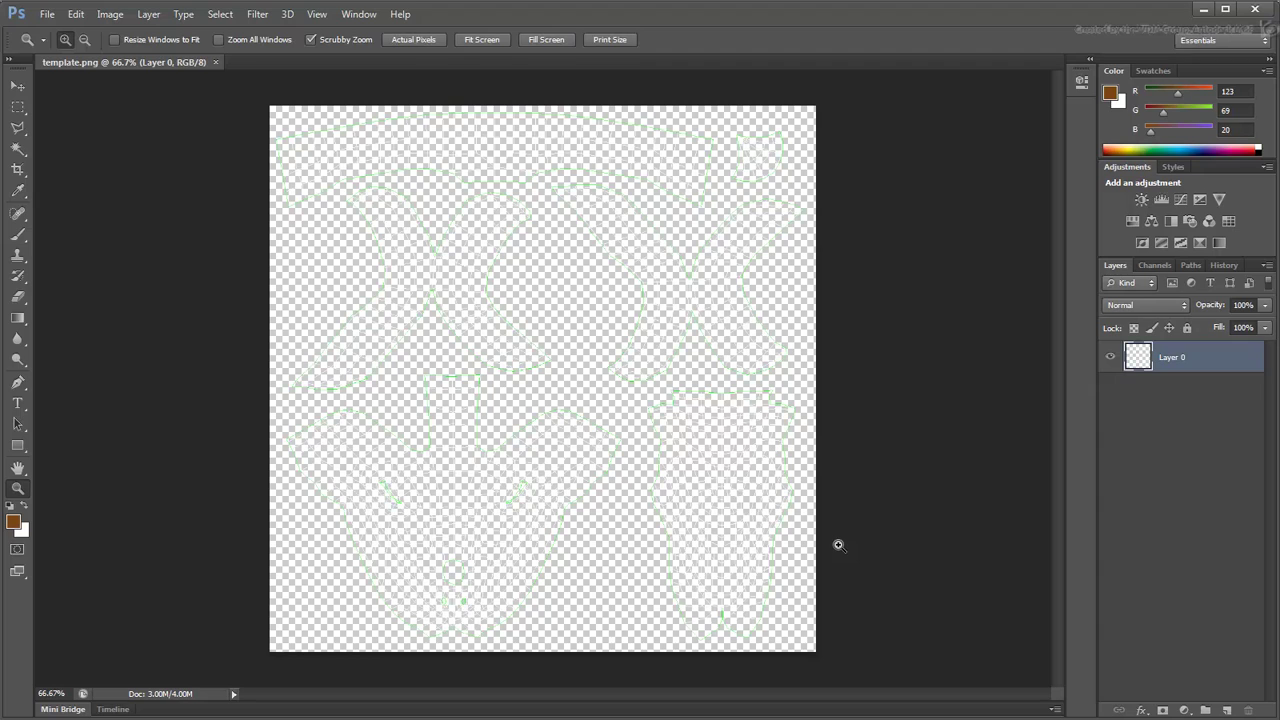
# Add a new layer beneath the template layer and fill it with black.
pyautogui.click(1227, 711)
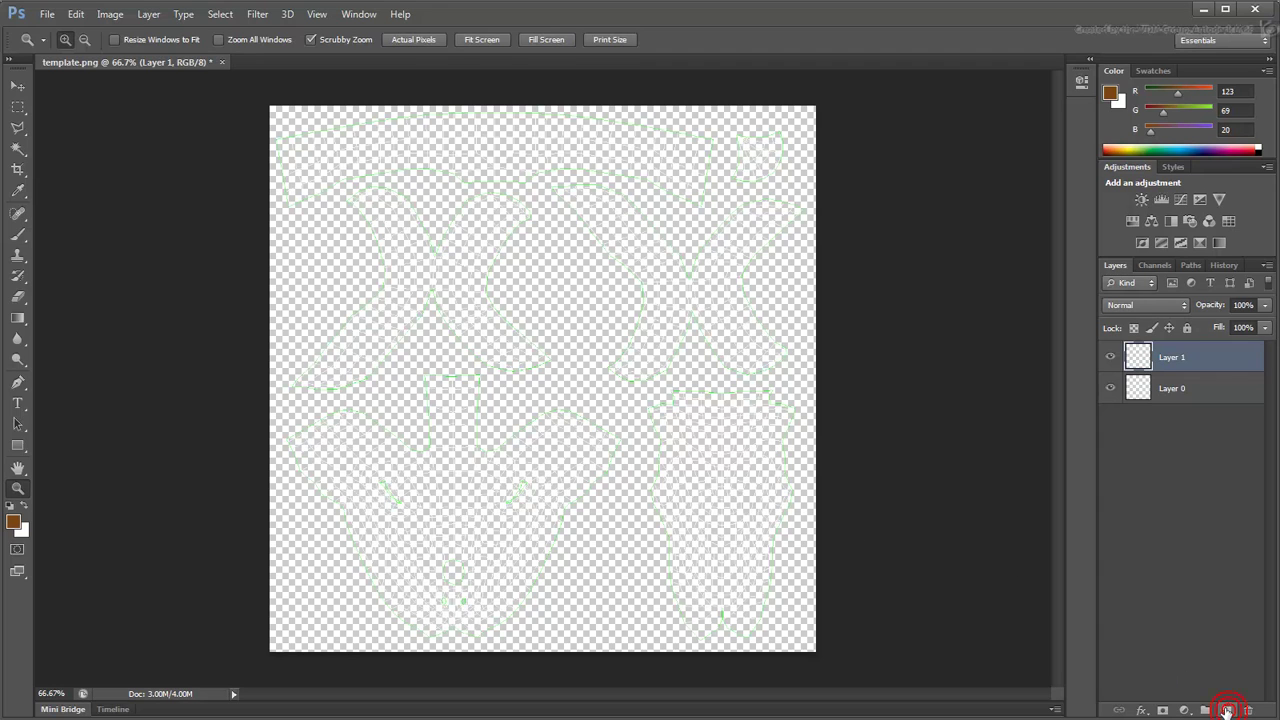
pyautogui.moveTo(1178, 357); pyautogui.dragTo(1174, 398)
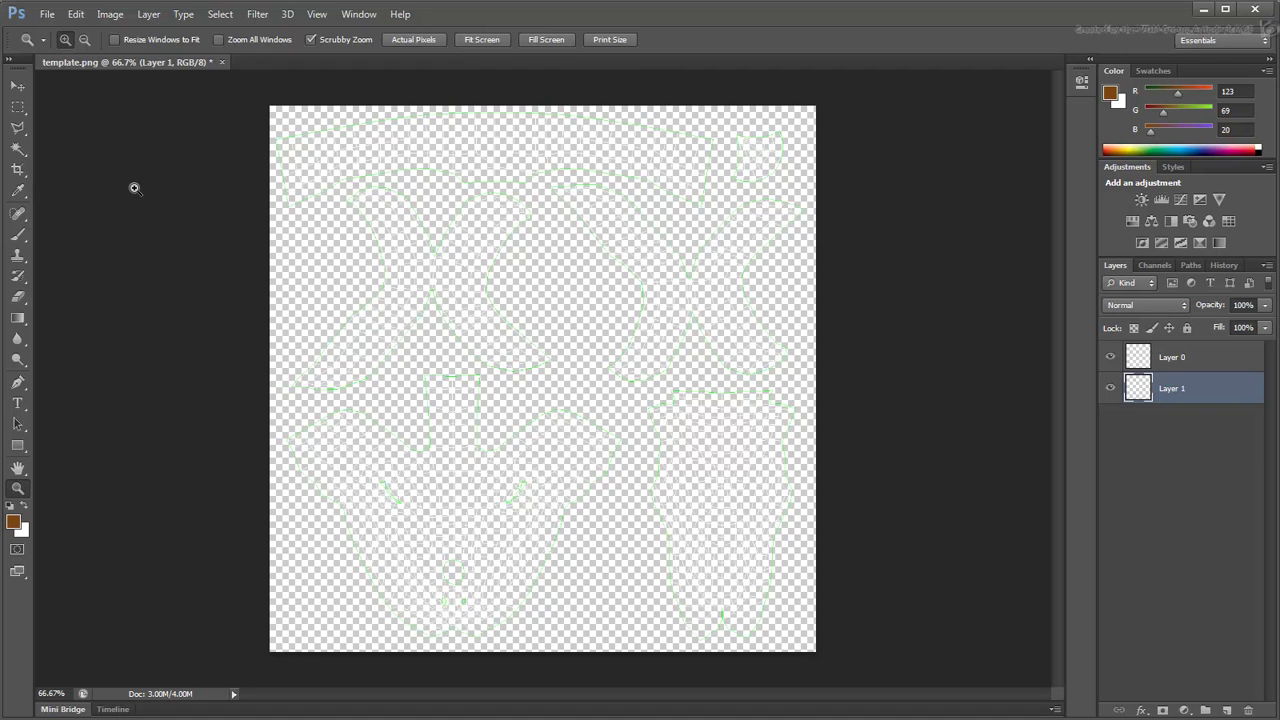
pyautogui.click(75, 14)
pyautogui.click(110, 240)
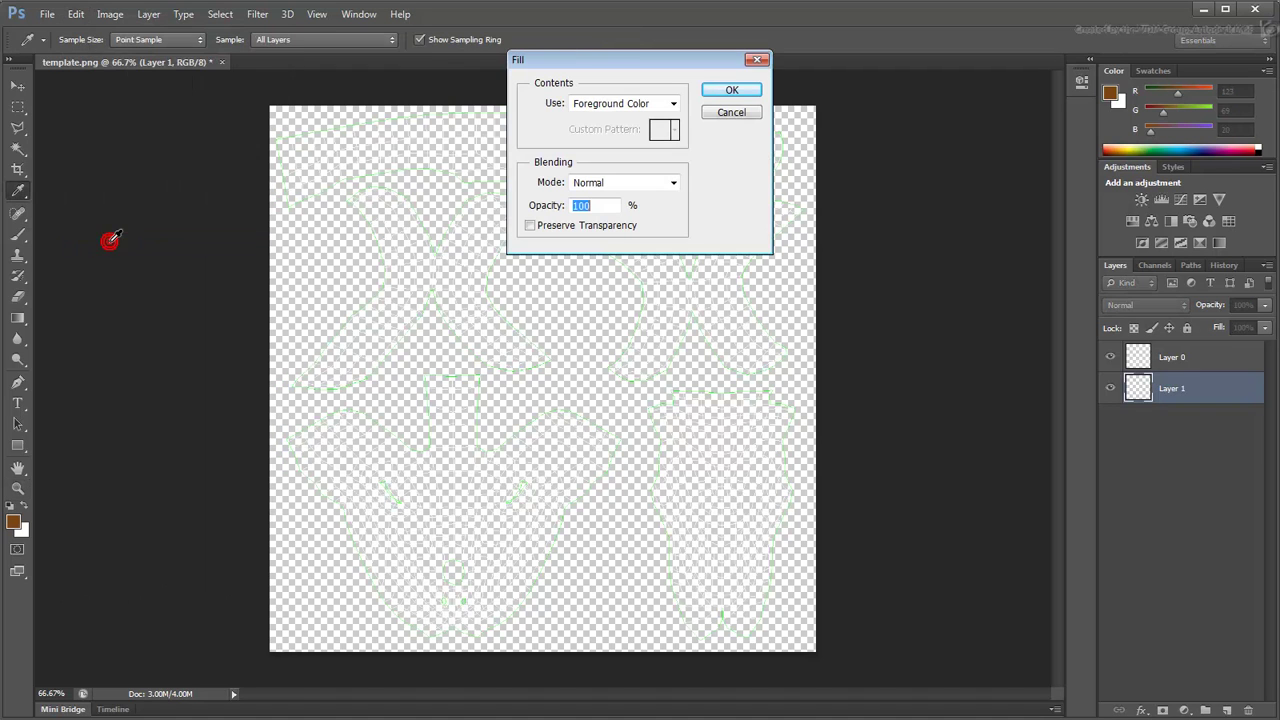
pyautogui.click(673, 103)
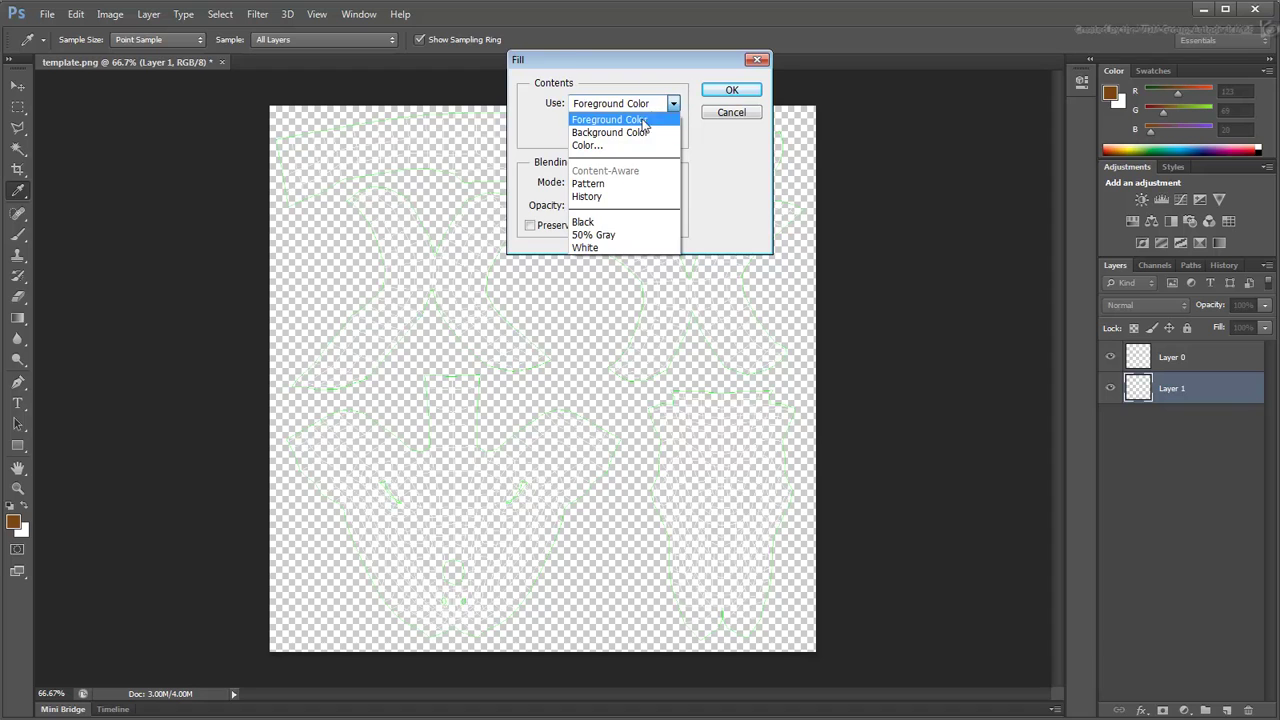
pyautogui.click(584, 221)
pyautogui.click(731, 89)
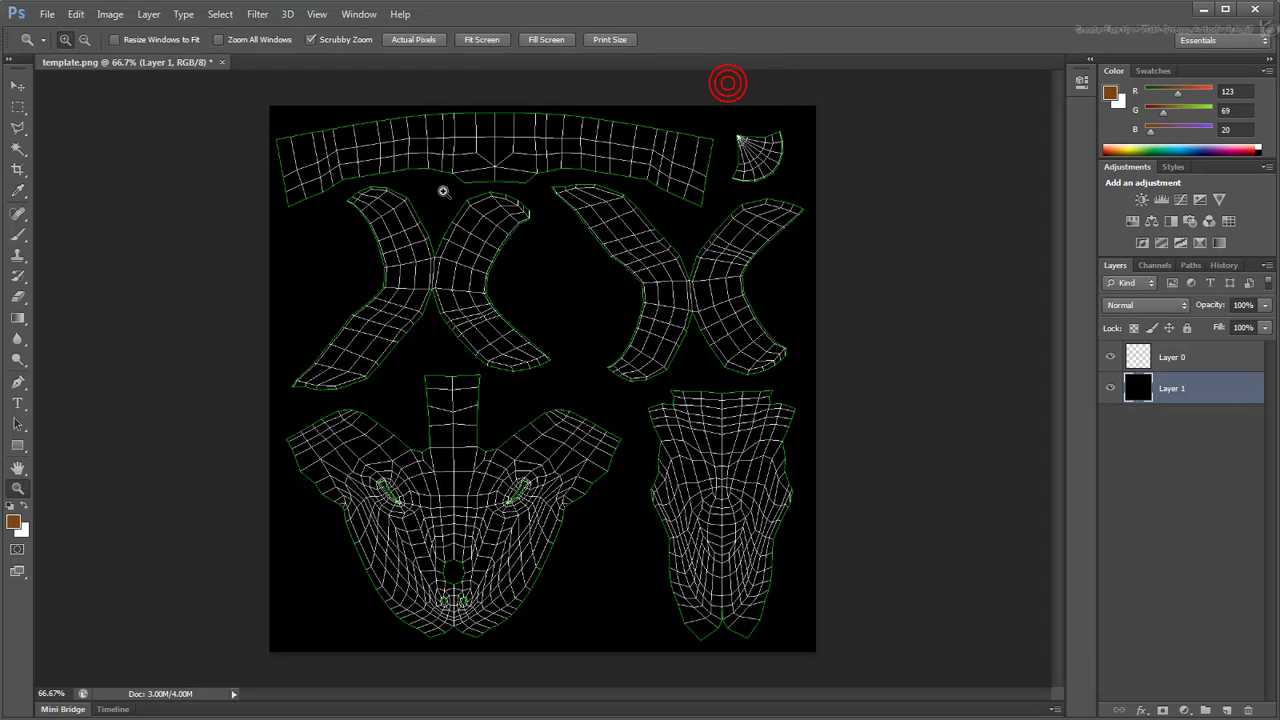
# Rename the black layer Background and the template layer UV Layout.
pyautogui.doubleClick(1168, 390)
pyautogui.write('Backgrou')
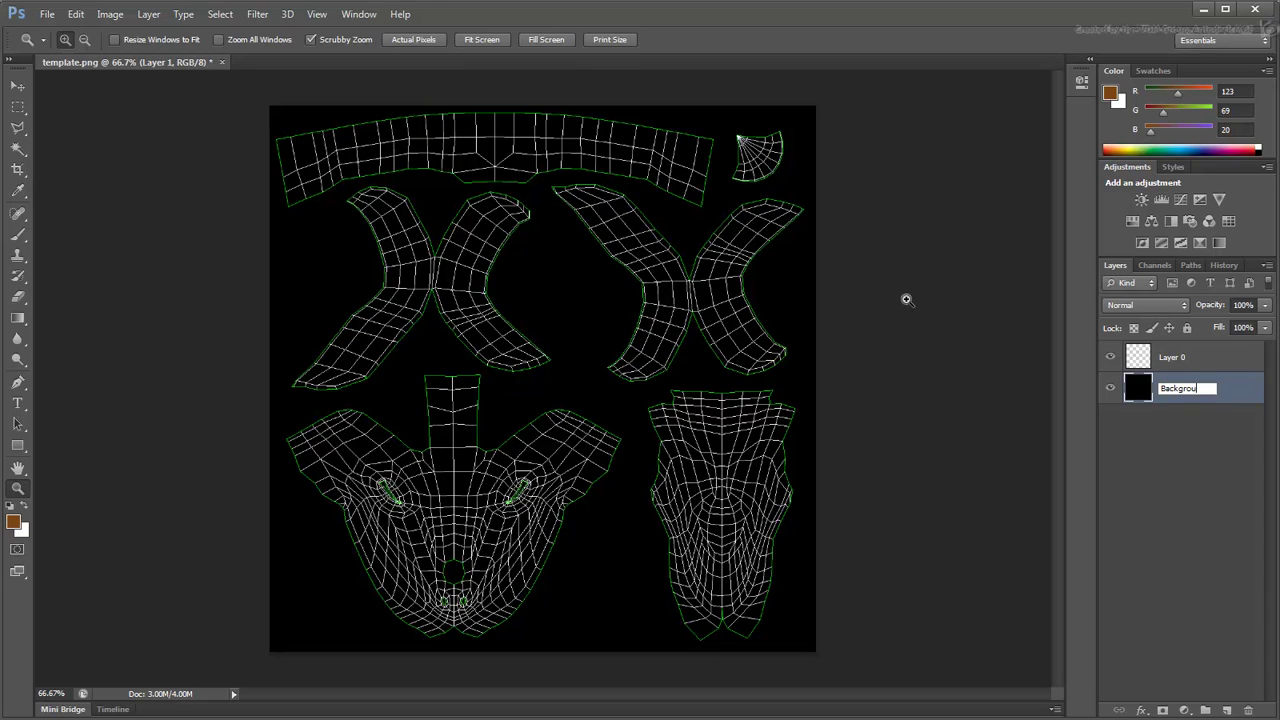
pyautogui.write('nd')
pyautogui.press('Return')
pyautogui.doubleClick(1172, 357)
pyautogui.write('UV Layout')
pyautogui.press('Return')
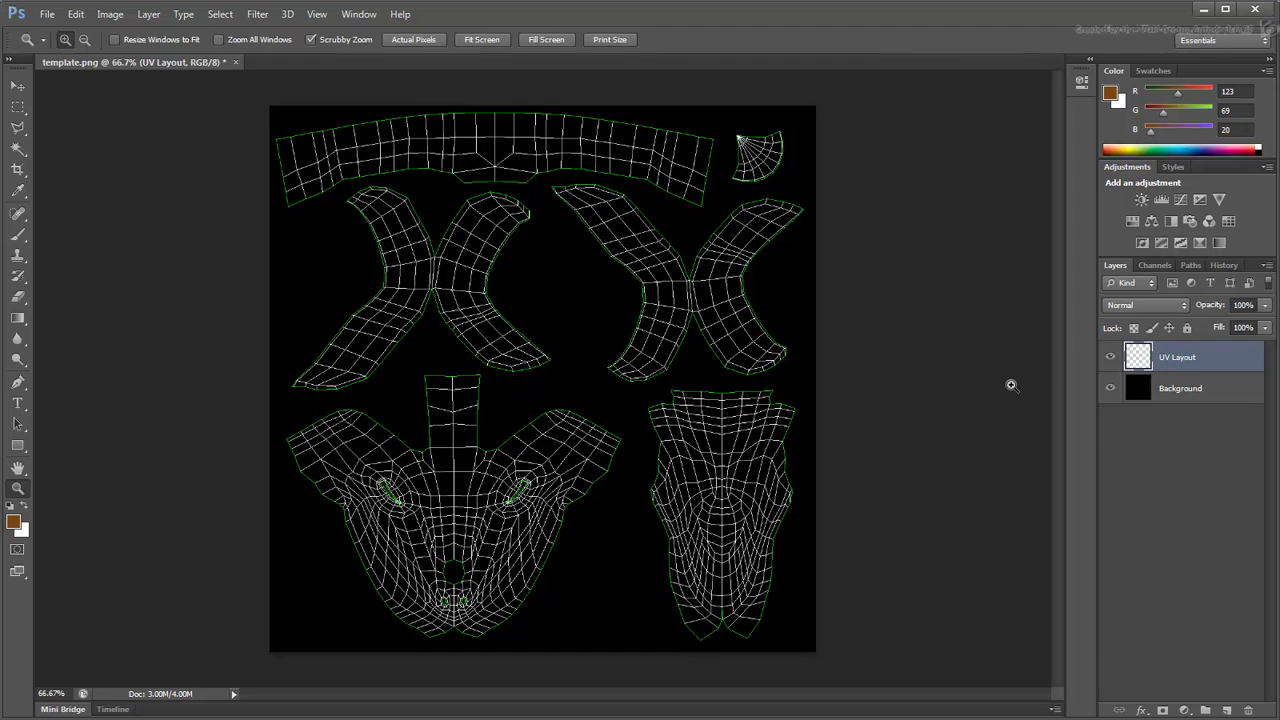
# Toggle the UV Layout layer off and back on, and add a new layer directly above Background.
pyautogui.click(1110, 358)
pyautogui.click(1110, 358)
pyautogui.click(1190, 393)
pyautogui.click(1207, 708)
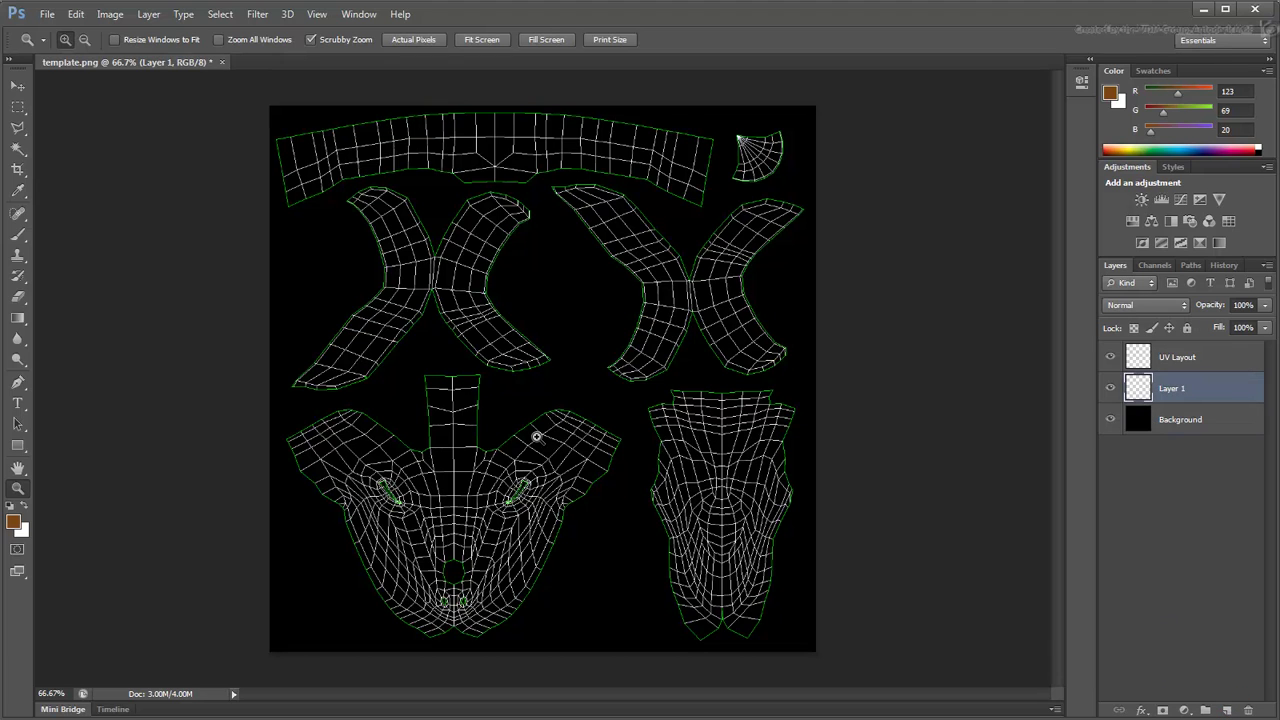
# With the Brush tool, paint brown strokes on the new layer along the lower outline of the face island.
pyautogui.click(17, 234)
pyautogui.moveTo(422, 626); pyautogui.dragTo(368, 568)
pyautogui.moveTo(357, 553)
pyautogui.mouseDown()
pyautogui.moveTo(490, 628)
pyautogui.moveTo(540, 535)
pyautogui.moveTo(487, 600)
pyautogui.mouseUp()
# Set the foreground colour to dark green (27, 79, 6) and paint a stroke inside the brown one on the face island.
pyautogui.click(13, 521)
pyautogui.click(648, 216)
pyautogui.click(612, 211)
pyautogui.click(805, 59)
pyautogui.moveTo(363, 519)
pyautogui.mouseDown()
pyautogui.moveTo(412, 592)
pyautogui.moveTo(385, 530)
pyautogui.moveTo(475, 610)
pyautogui.moveTo(455, 600)
pyautogui.mouseUp()
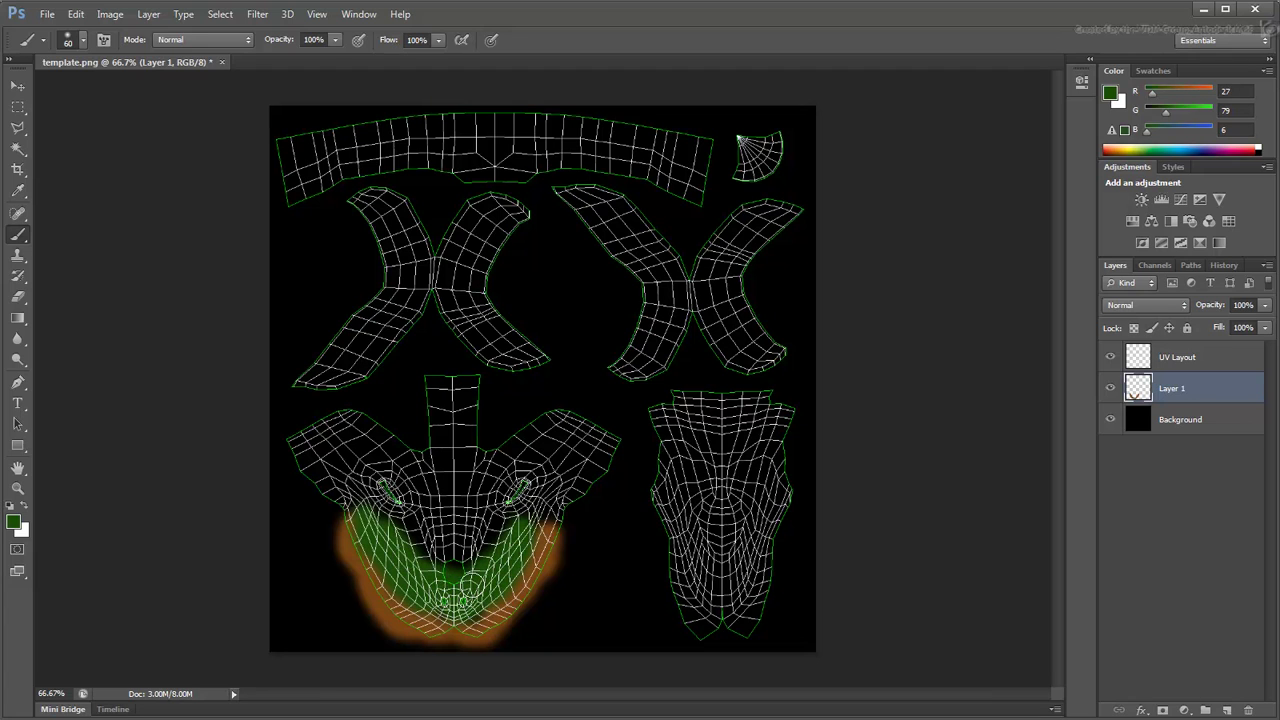
# Set the foreground colour to reddish brown (135, 40, 11) and paint along the sides and lower tip of the tall tapered UV island.
pyautogui.click(13, 521)
pyautogui.click(648, 267)
pyautogui.click(613, 164)
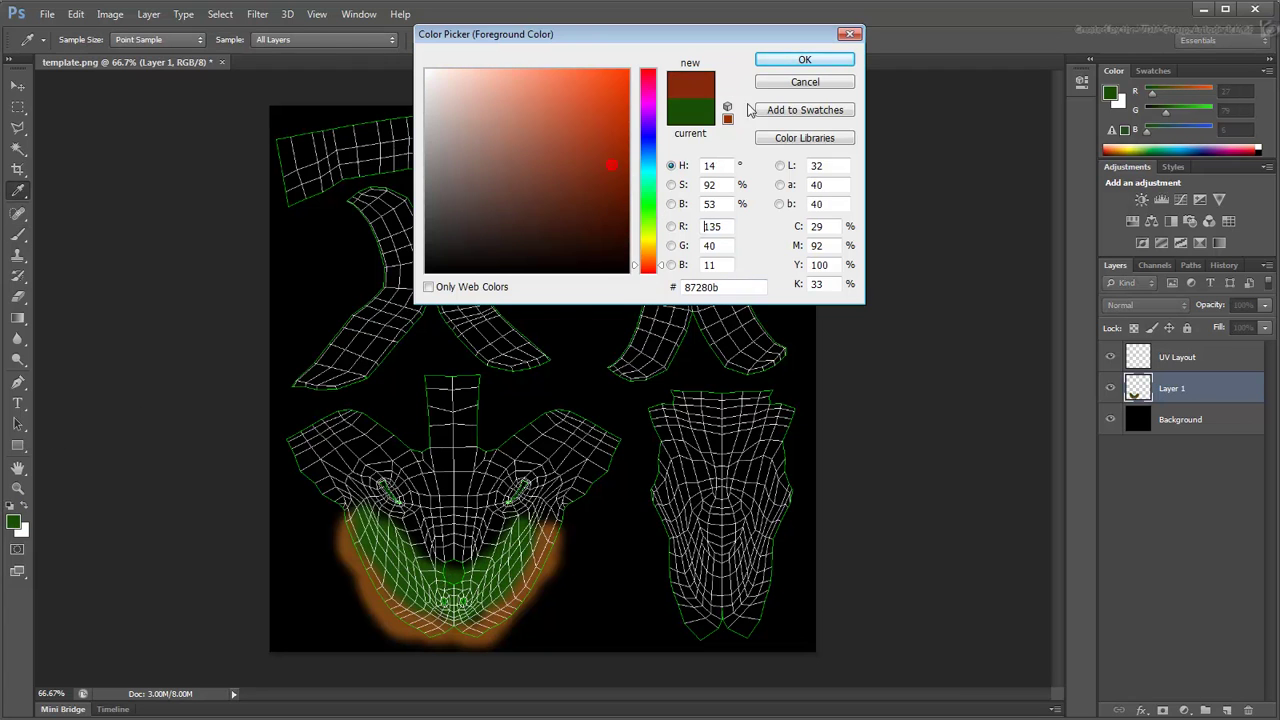
pyautogui.click(805, 59)
pyautogui.moveTo(718, 621)
pyautogui.mouseDown()
pyautogui.moveTo(655, 490)
pyautogui.moveTo(714, 630)
pyautogui.moveTo(772, 450)
pyautogui.mouseUp()
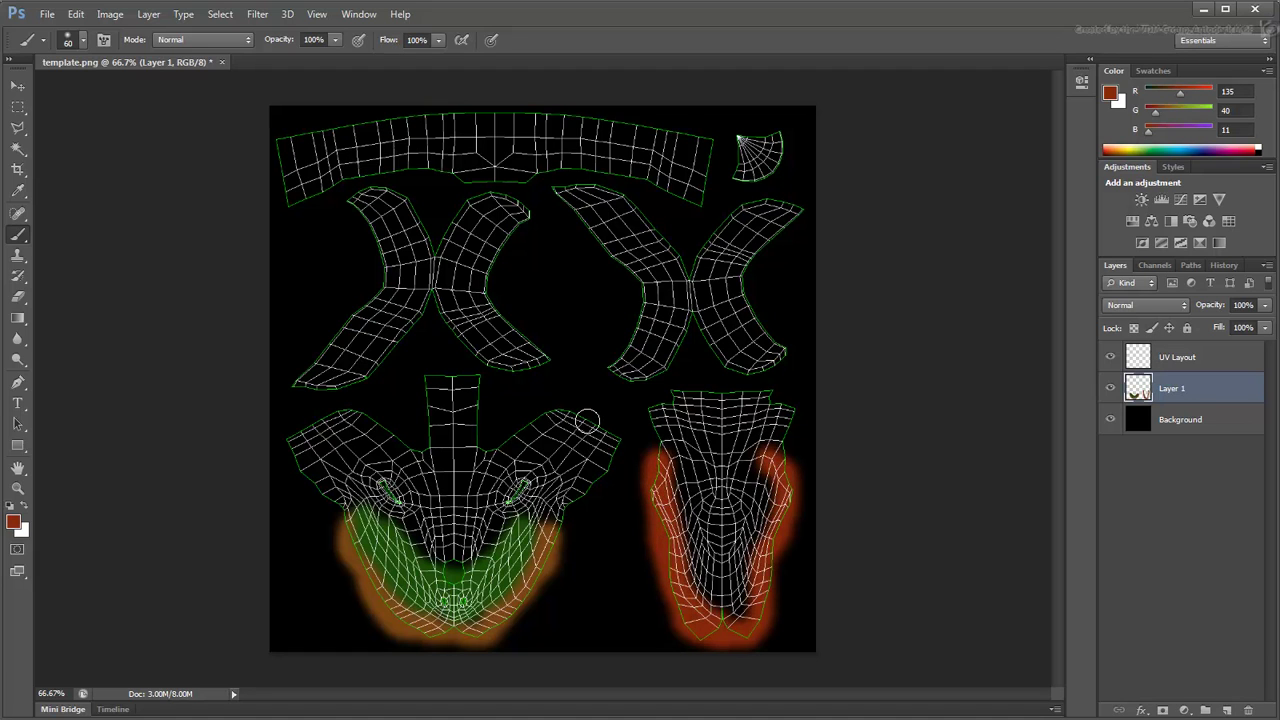
# Open rusted-metal.jpg and paste a copy of its whole image into template.png, directly above the painted layer.
pyautogui.click(47, 14)
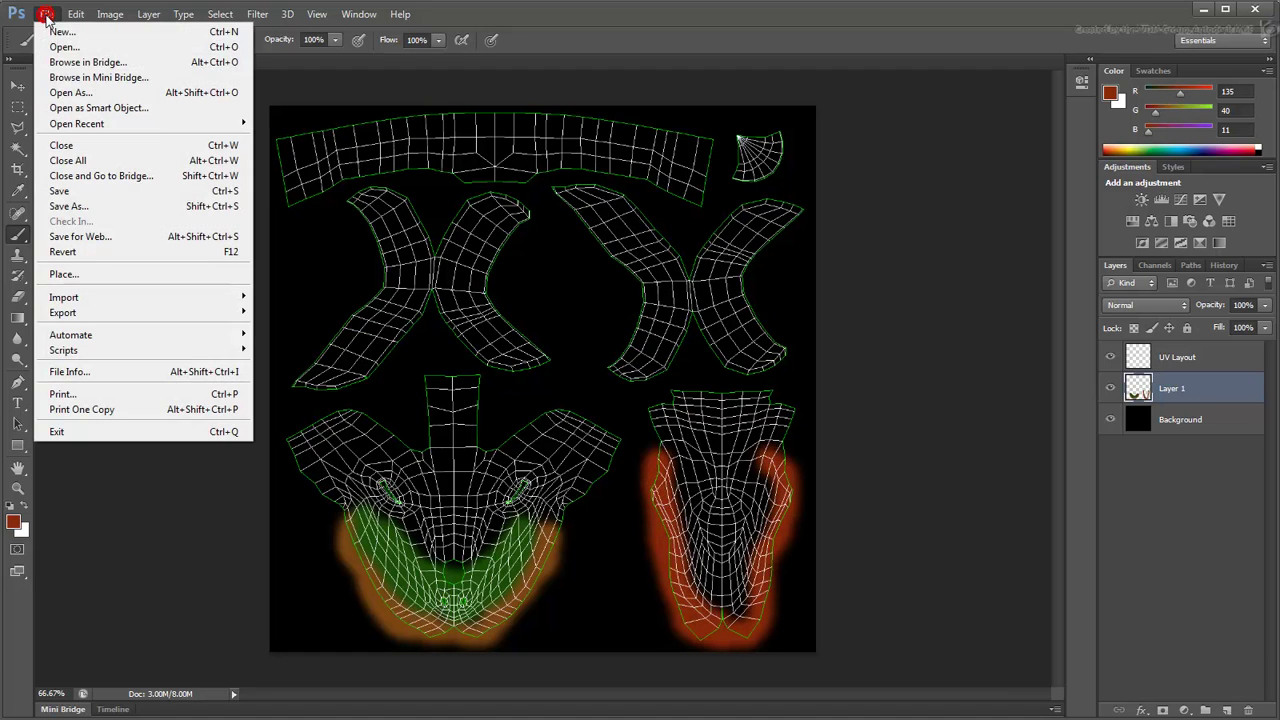
pyautogui.click(60, 48)
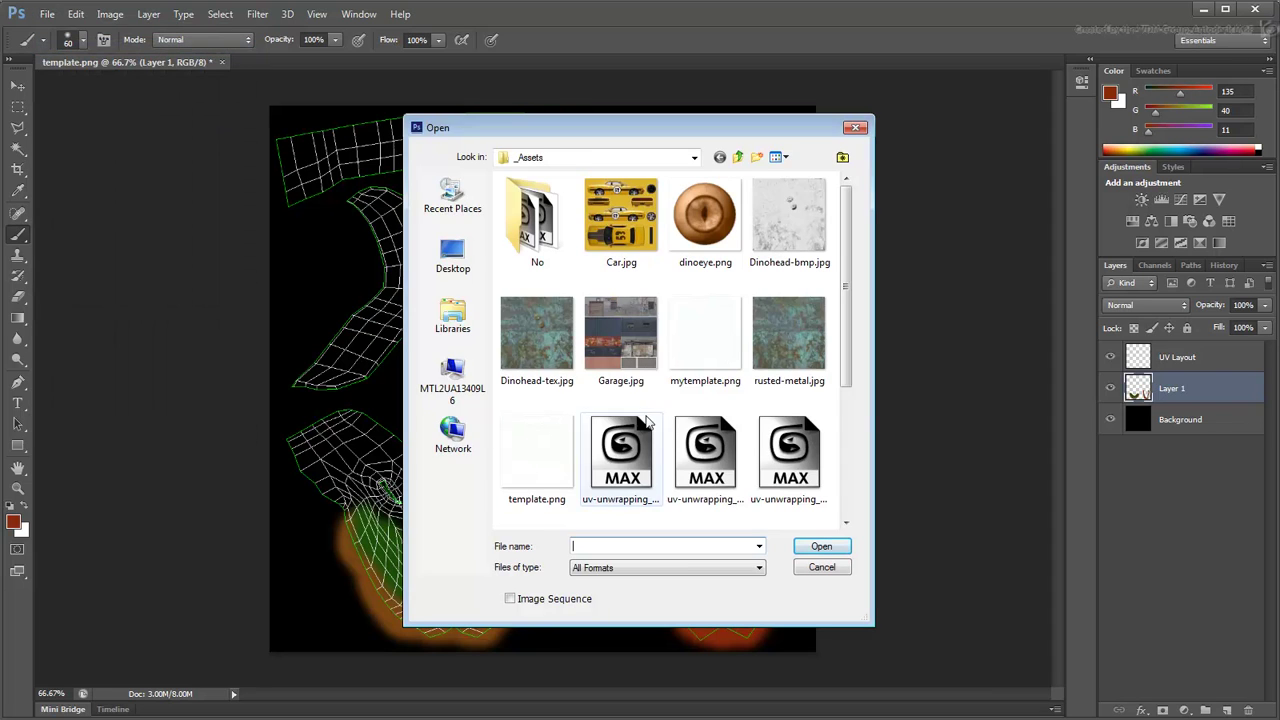
pyautogui.click(812, 338)
pyautogui.click(821, 548)
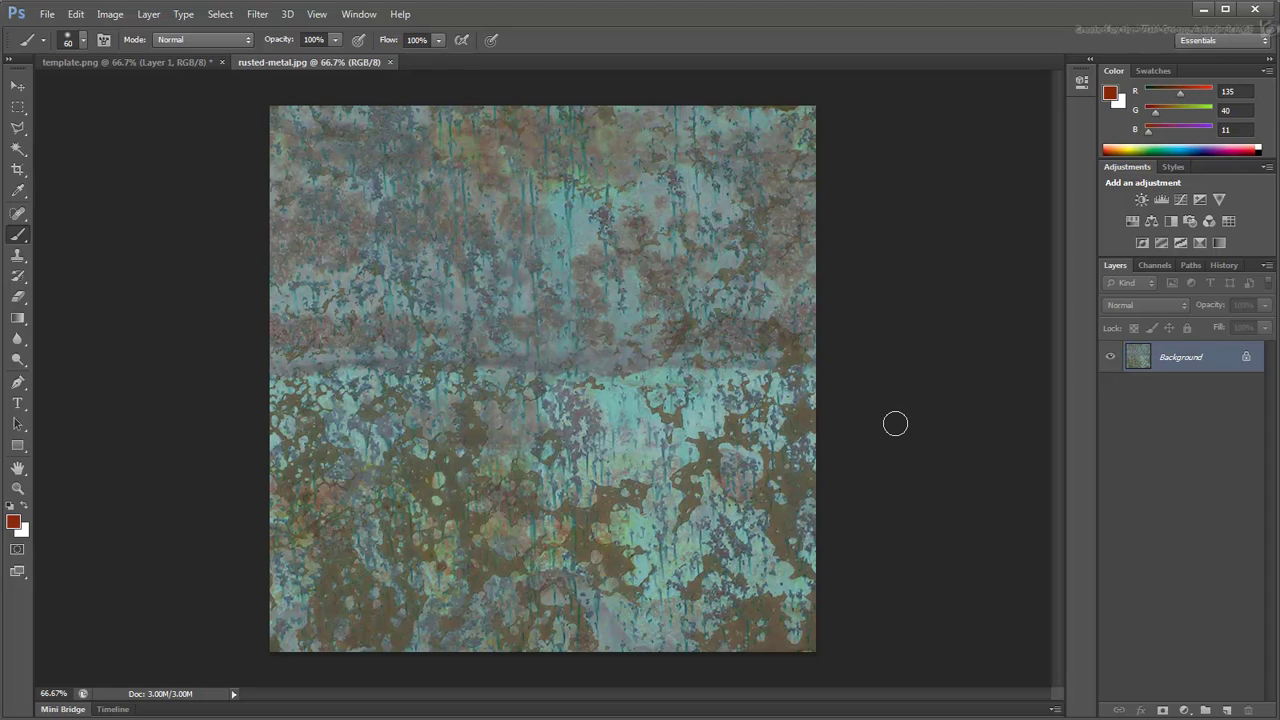
pyautogui.hotkey('ctrl', 'a')
pyautogui.hotkey('ctrl', 'c')
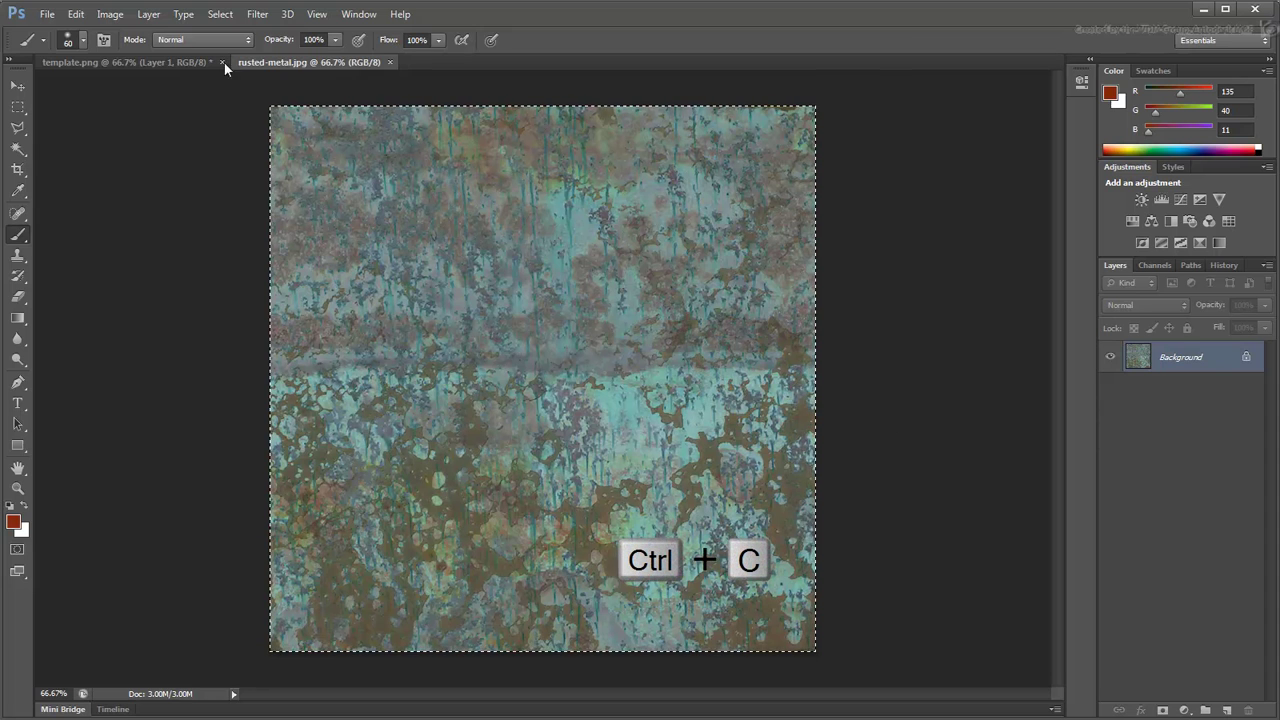
pyautogui.click(136, 62)
pyautogui.hotkey('ctrl', 'v')
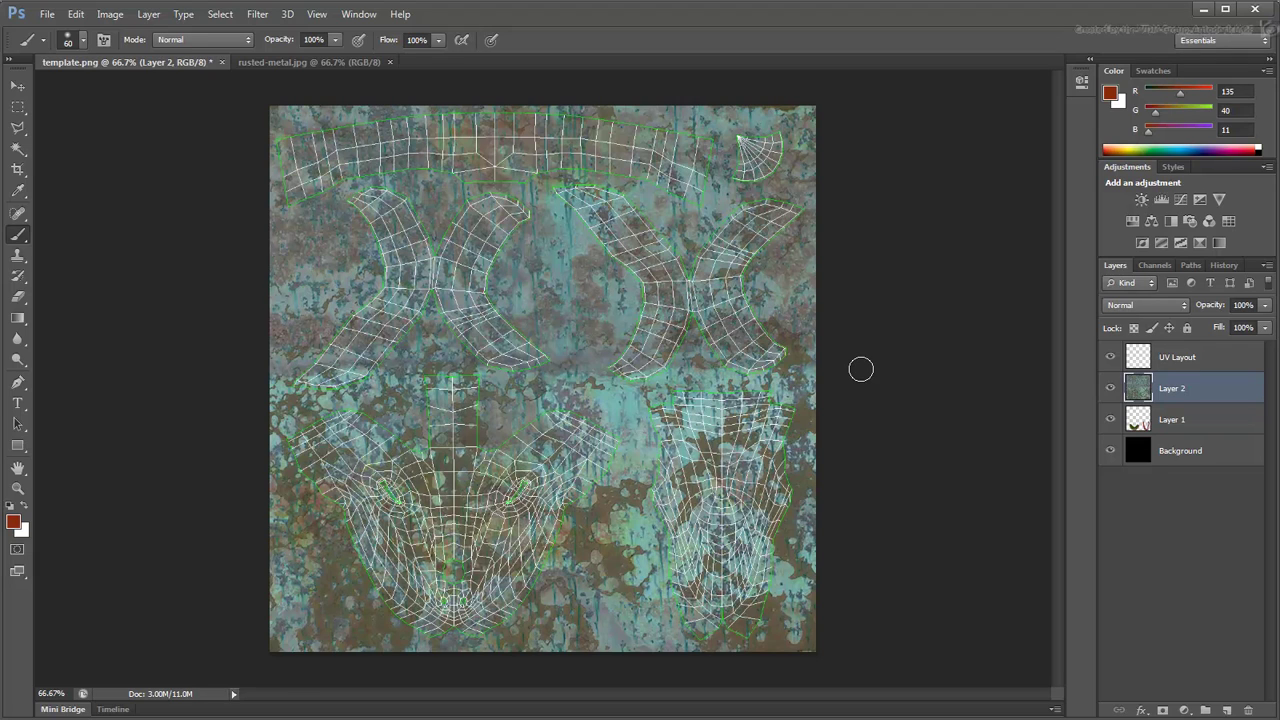
# Open dinoeye.png and paste a copy of the eye image into template.png as a new layer below UV Layout.
pyautogui.click(47, 14)
pyautogui.click(66, 48)
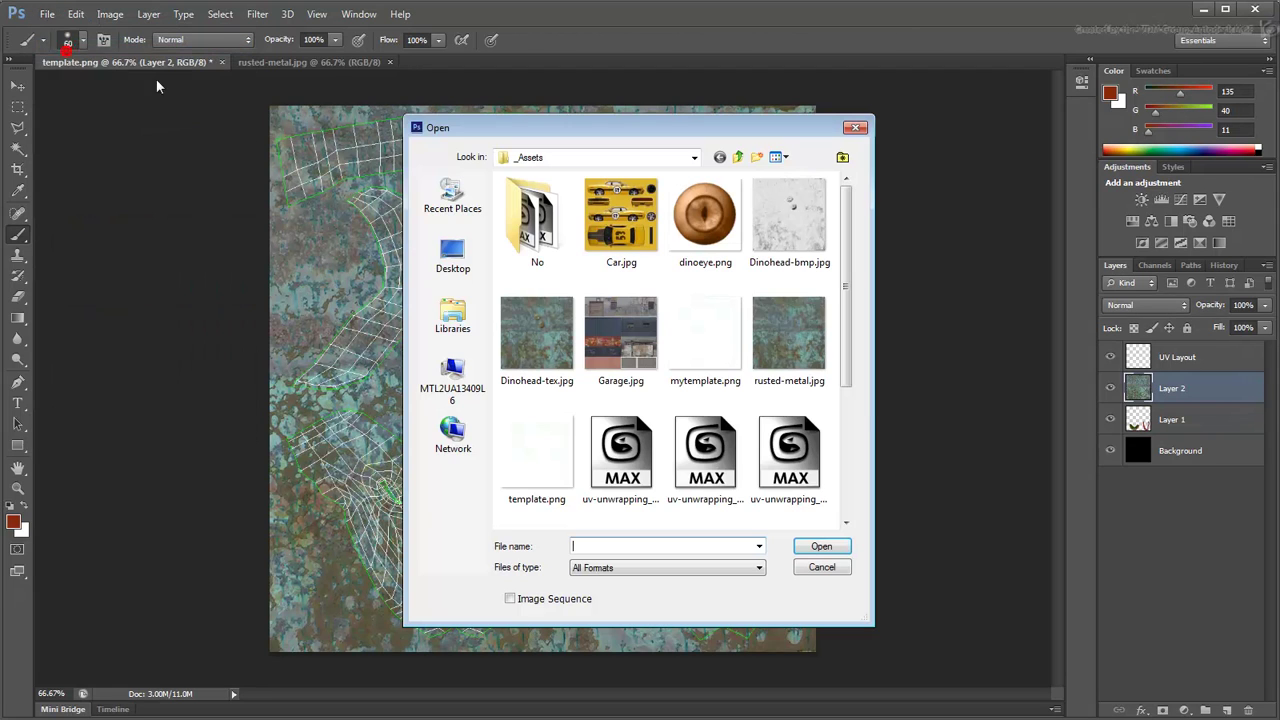
pyautogui.click(707, 238)
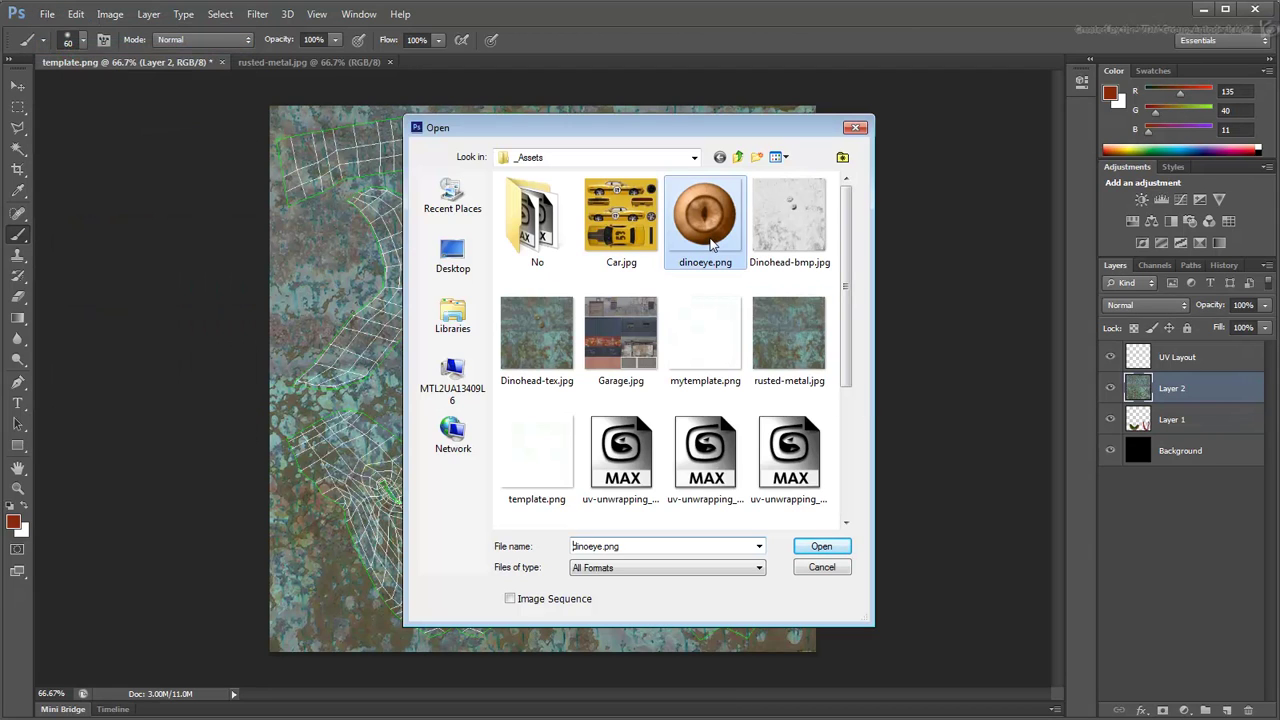
pyautogui.click(818, 546)
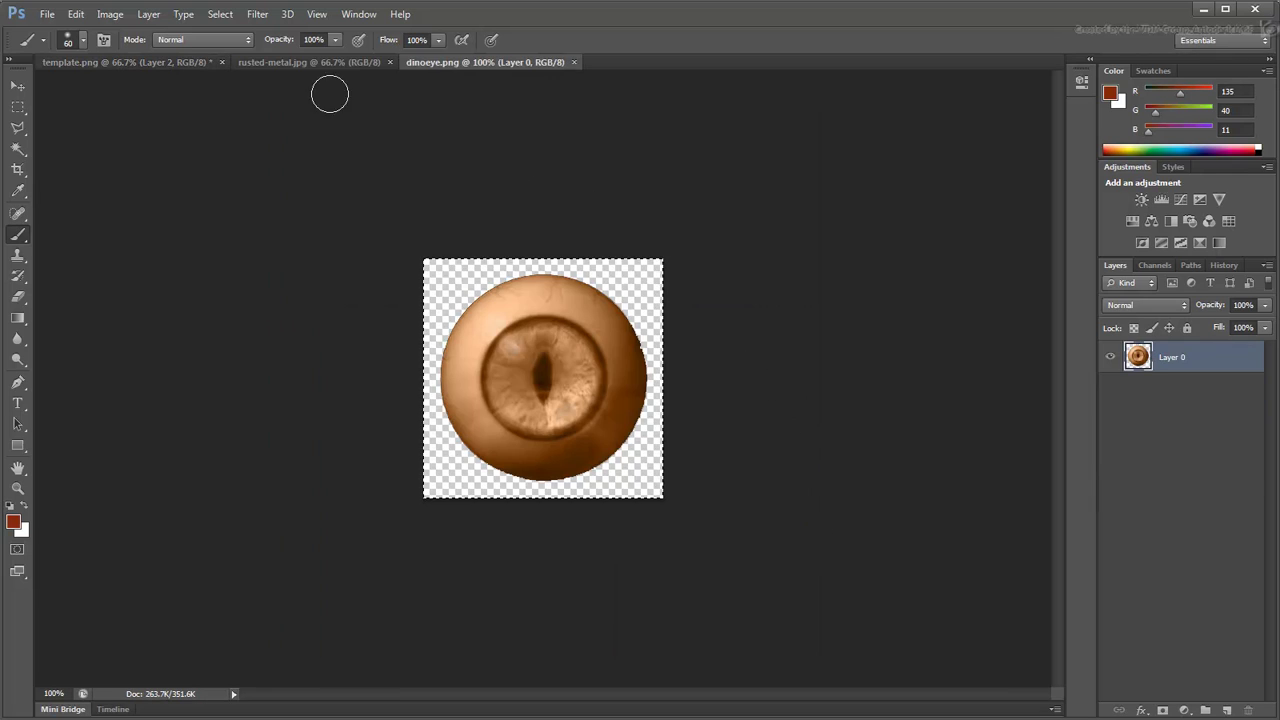
pyautogui.click(171, 62)
pyautogui.hotkey('ctrl', 'v')
# Scale the pasted eye down with a transform and place it between the two pairs of curved UV islands.
pyautogui.click(75, 14)
pyautogui.click(110, 374)
pyautogui.moveTo(463, 453)
pyautogui.mouseDown()
pyautogui.moveTo(531, 388)
pyautogui.moveTo(591, 364)
pyautogui.moveTo(543, 271)
pyautogui.moveTo(531, 300)
pyautogui.moveTo(566, 286)
pyautogui.mouseUp()
pyautogui.press('Return')
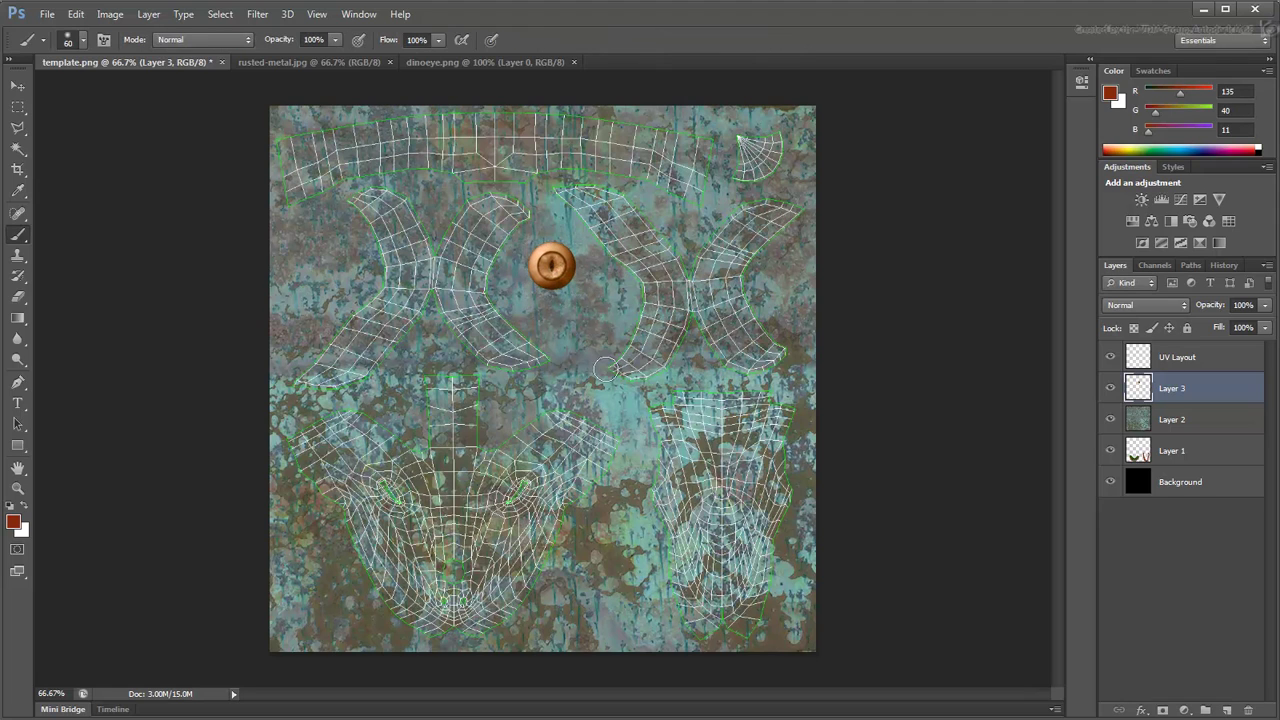
# Try successive blend modes on the eye layer, starting from Multiply, and settle on Overlay.
pyautogui.click(1145, 305)
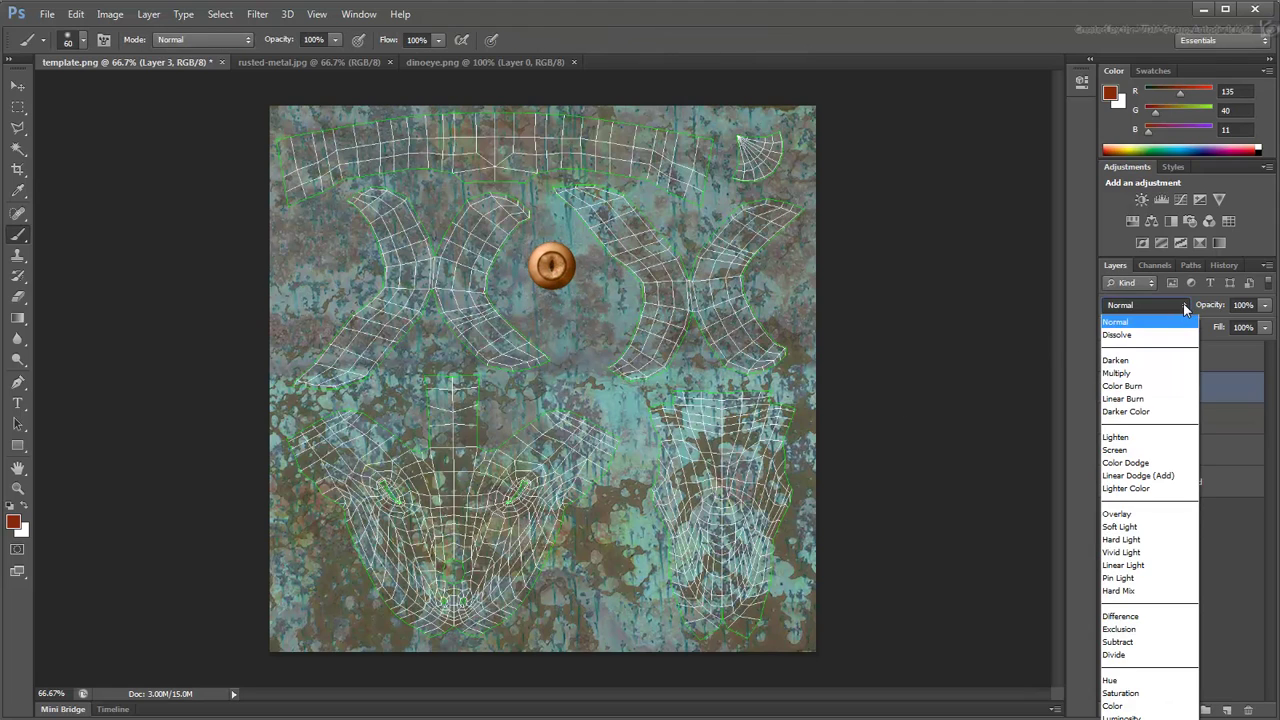
pyautogui.click(1149, 374)
pyautogui.press('Down')
pyautogui.press('Down')
pyautogui.press('Down')
pyautogui.press('Down')
pyautogui.press('Down')
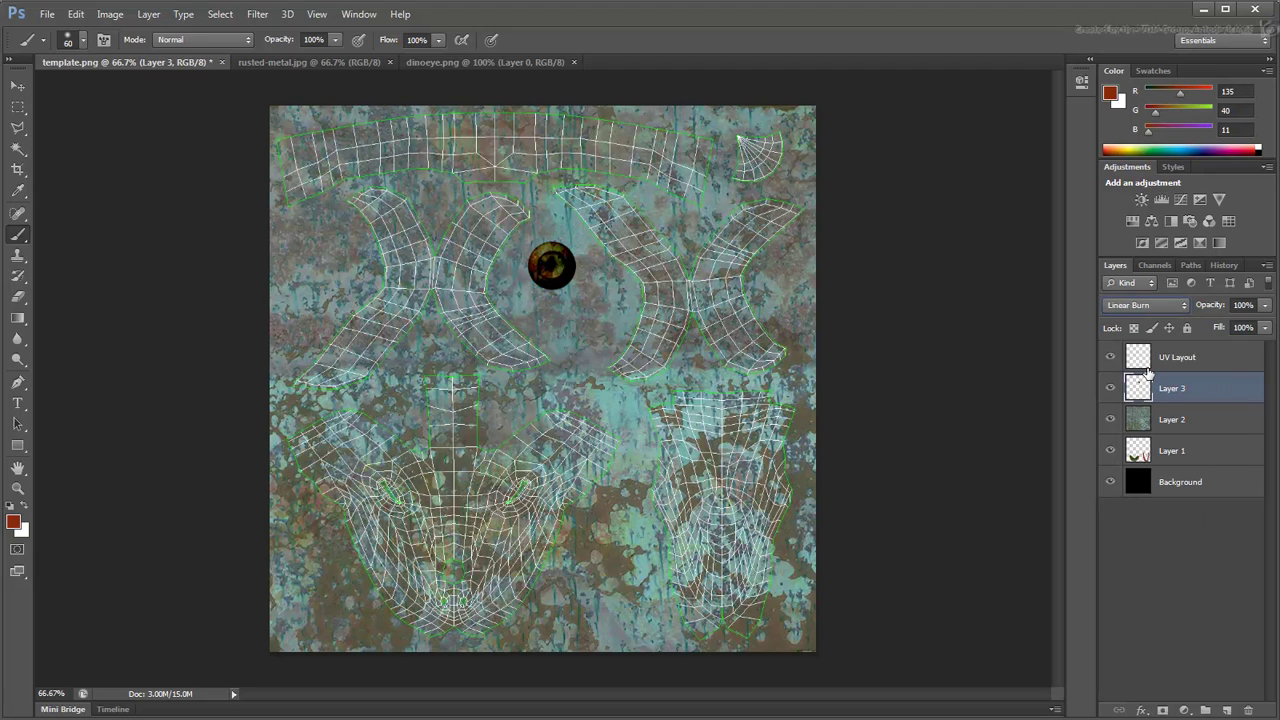
pyautogui.press('Down')
pyautogui.press('Down')
pyautogui.press('Down')
pyautogui.press('Down')
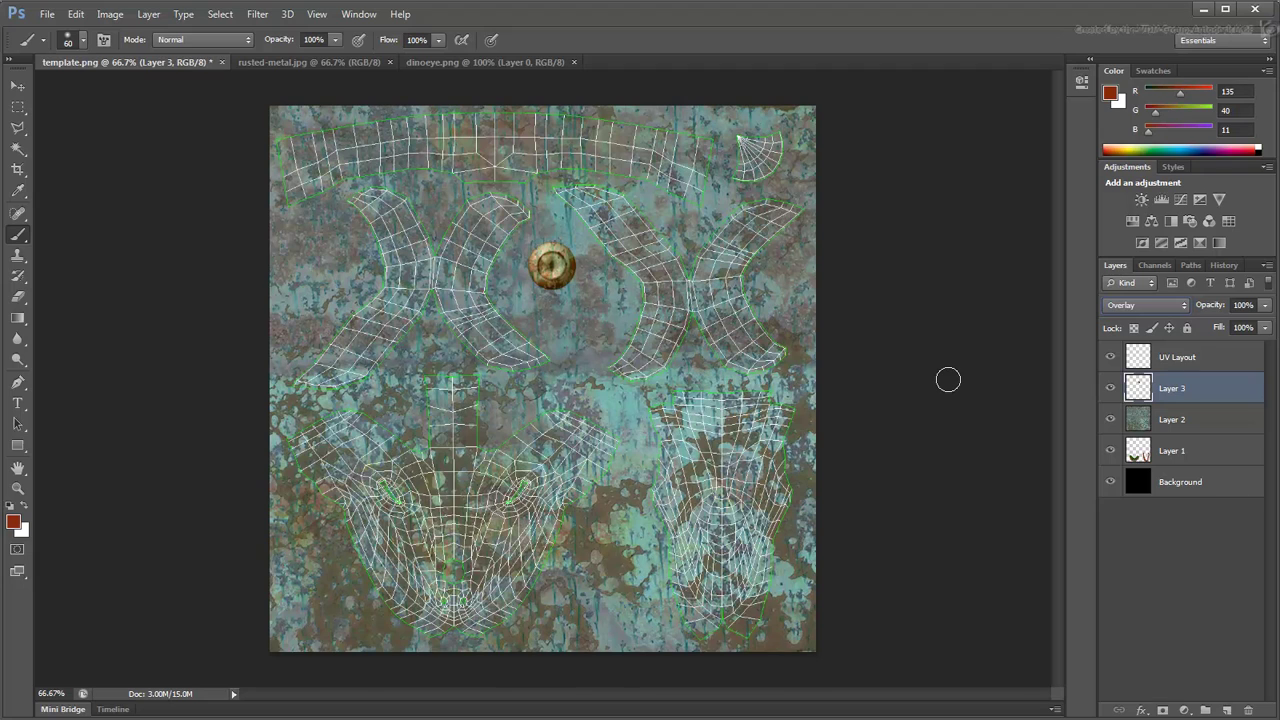
# Duplicate the eye layer and move the copy just below and slightly right of the first eye.
pyautogui.moveTo(1207, 395); pyautogui.dragTo(1226, 709)
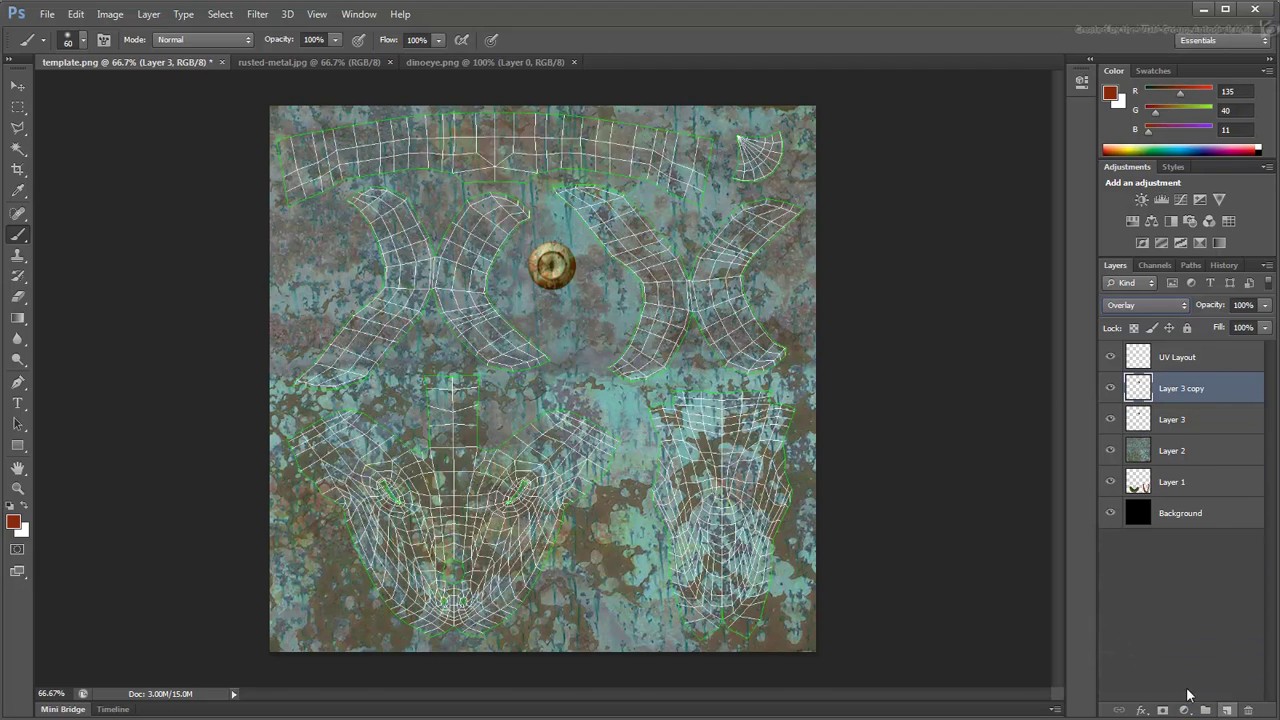
pyautogui.click(19, 89)
pyautogui.moveTo(578, 279); pyautogui.dragTo(590, 329)
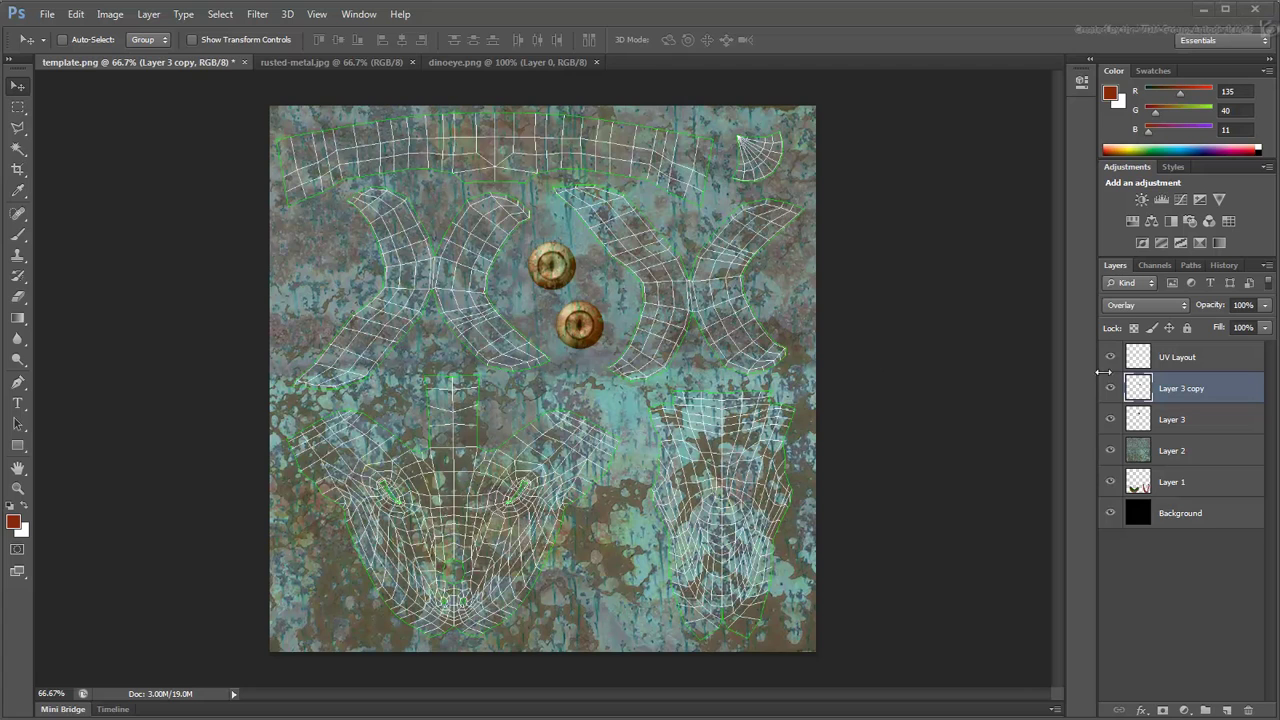
# Hide the UV Layout layer and flatten the image, discarding hidden layers.
pyautogui.click(1110, 358)
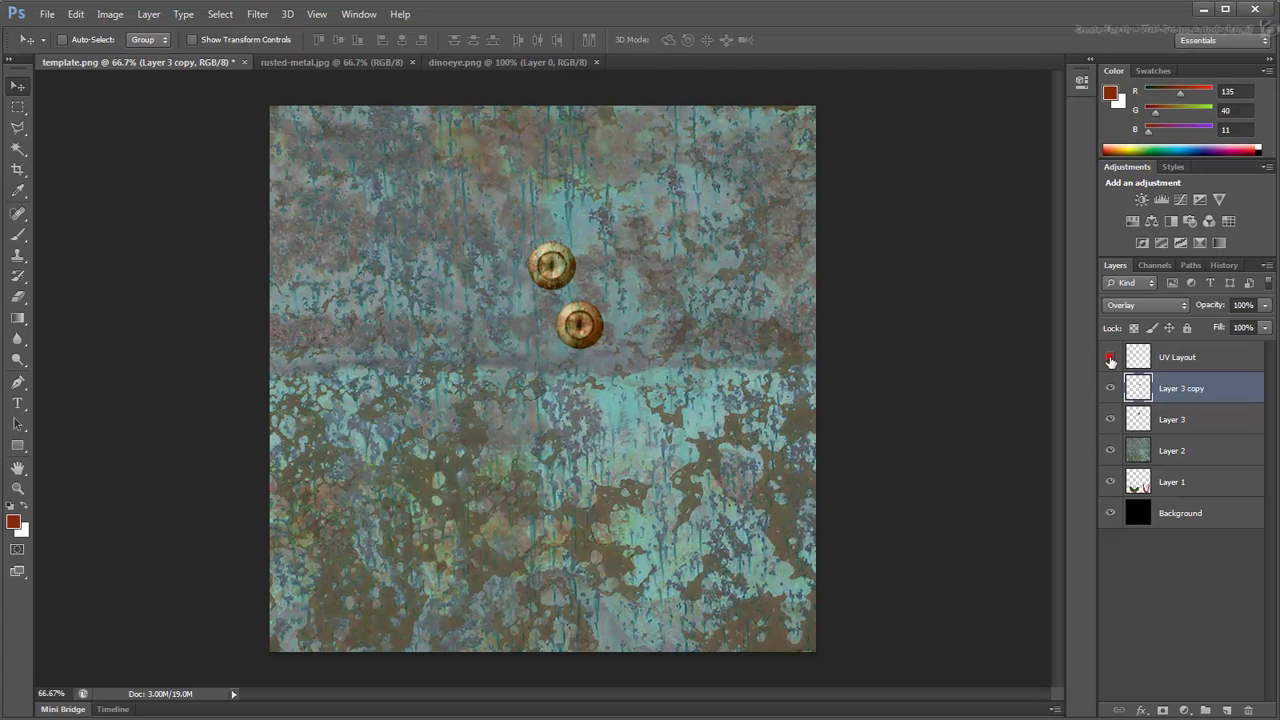
pyautogui.click(148, 14)
pyautogui.click(193, 538)
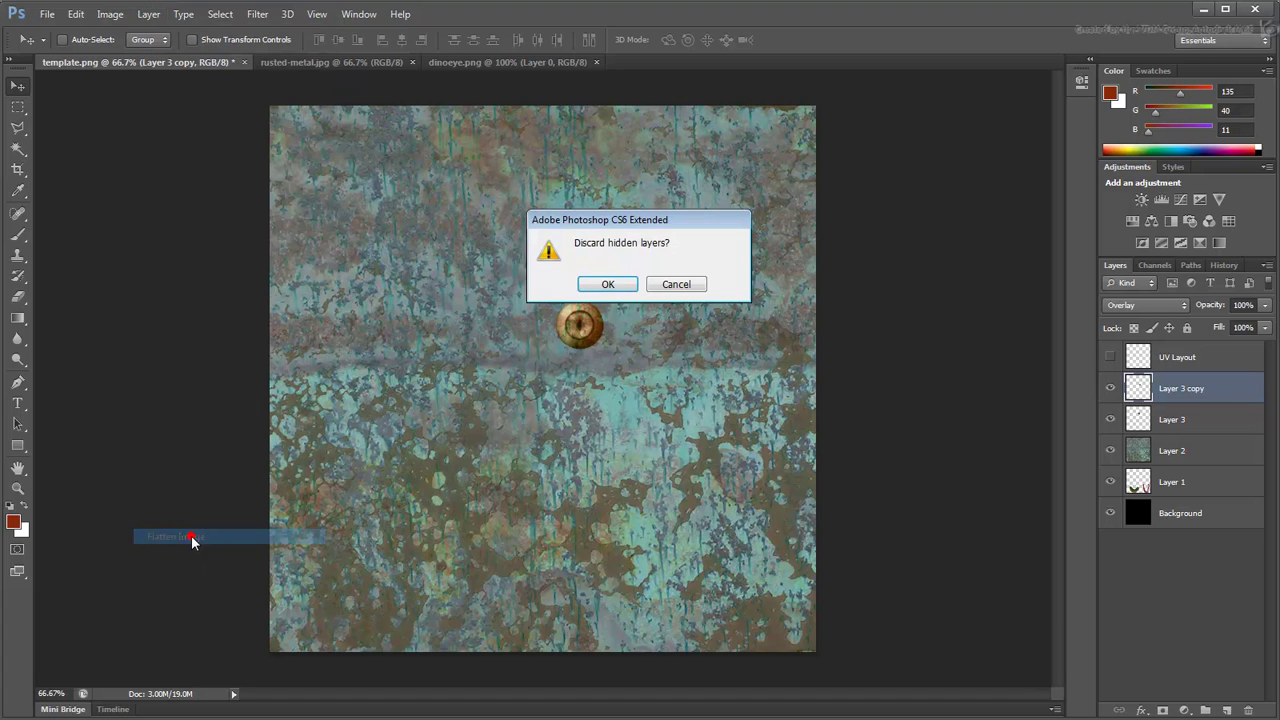
pyautogui.click(607, 285)
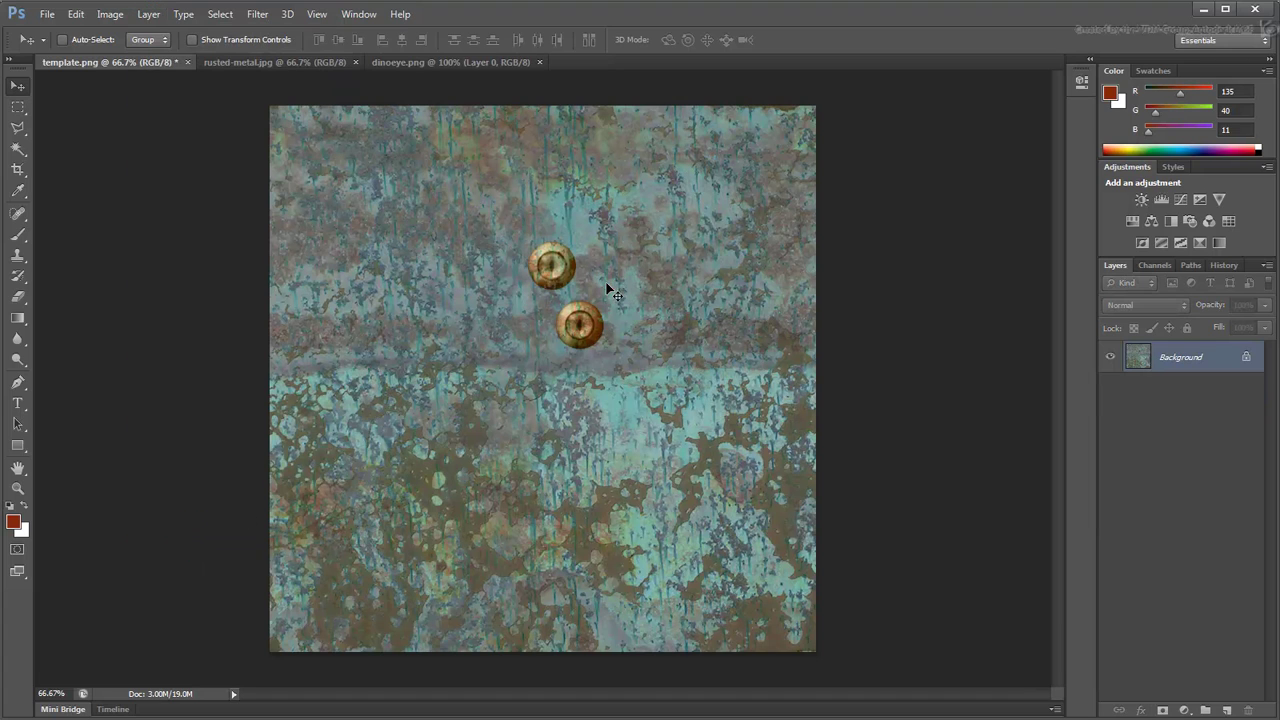
# Save the flattened texture as the JPEG myDinohead-tex.jpg in the _Assets folder, with High quality and Baseline Optimized format.
pyautogui.click(47, 14)
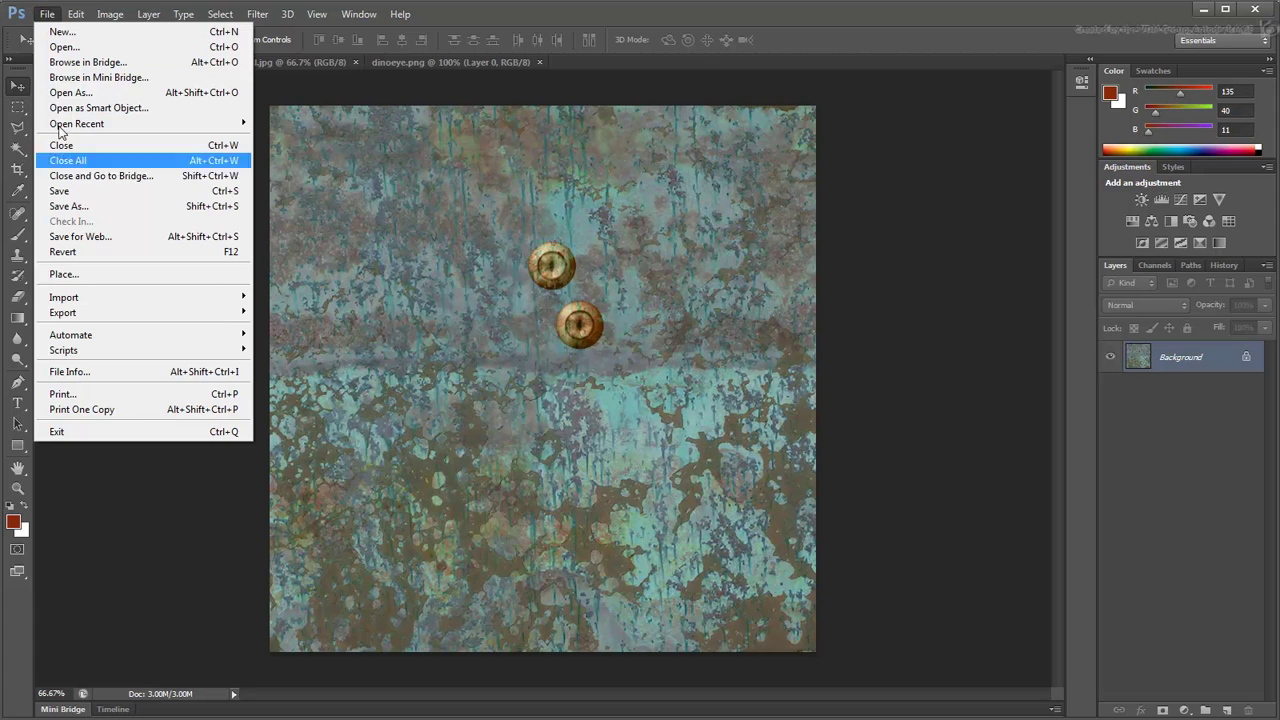
pyautogui.click(86, 208)
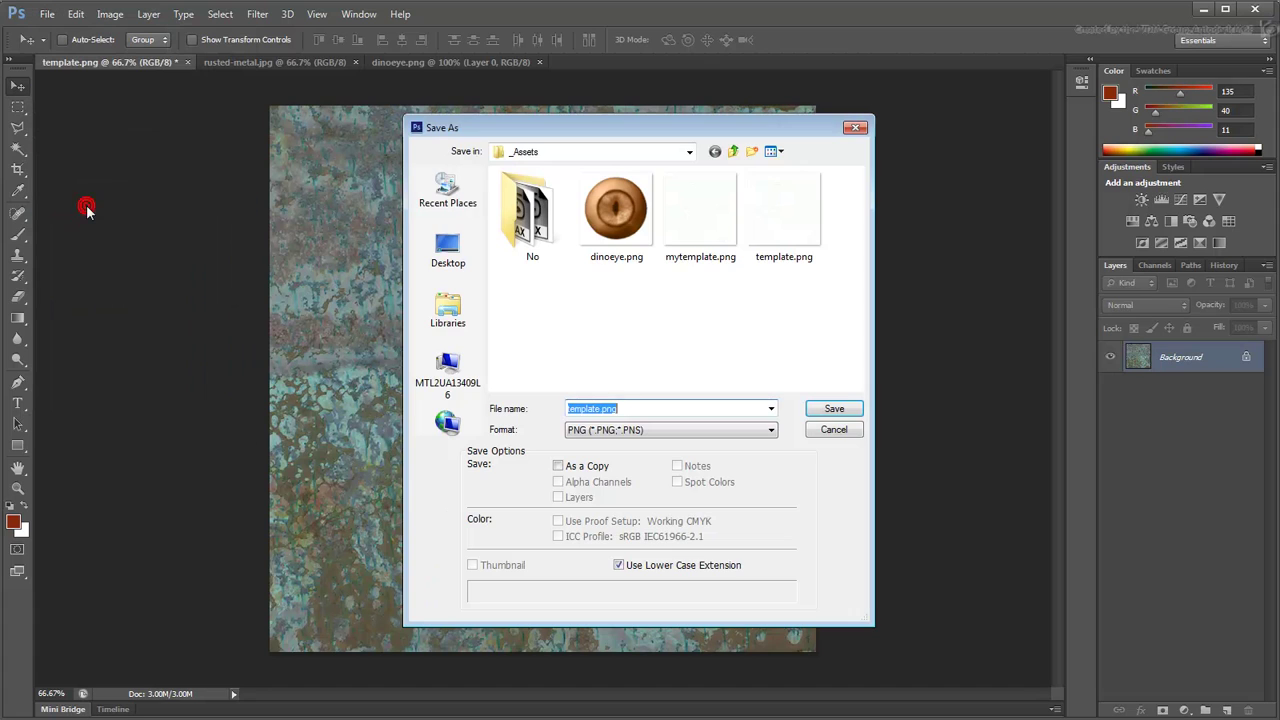
pyautogui.click(632, 437)
pyautogui.click(617, 528)
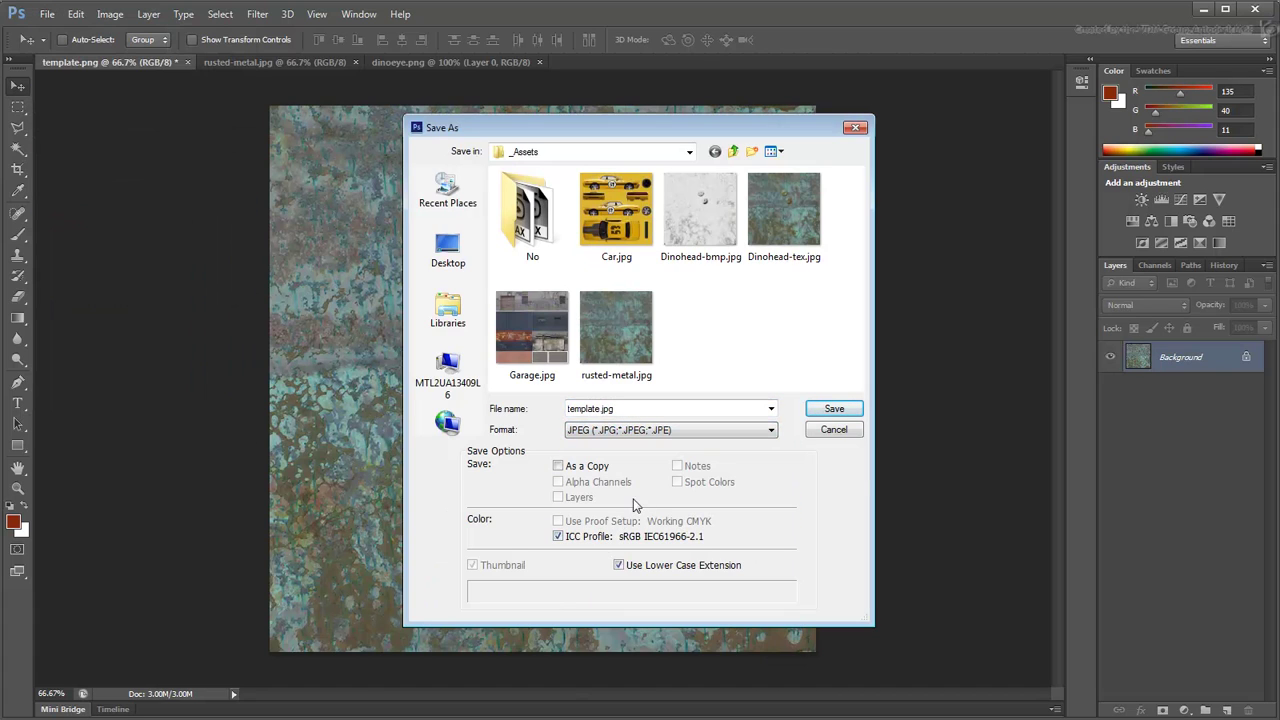
pyautogui.click(786, 252)
pyautogui.click(570, 408)
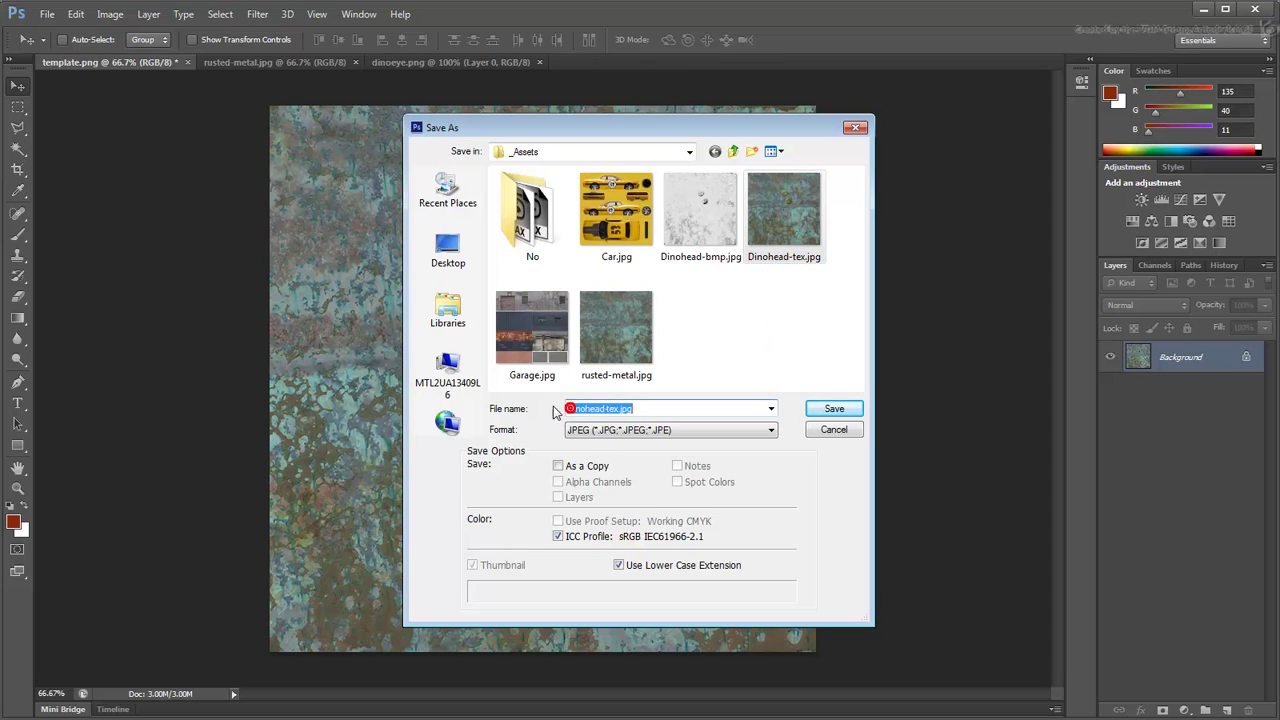
pyautogui.click(567, 409)
pyautogui.write('my')
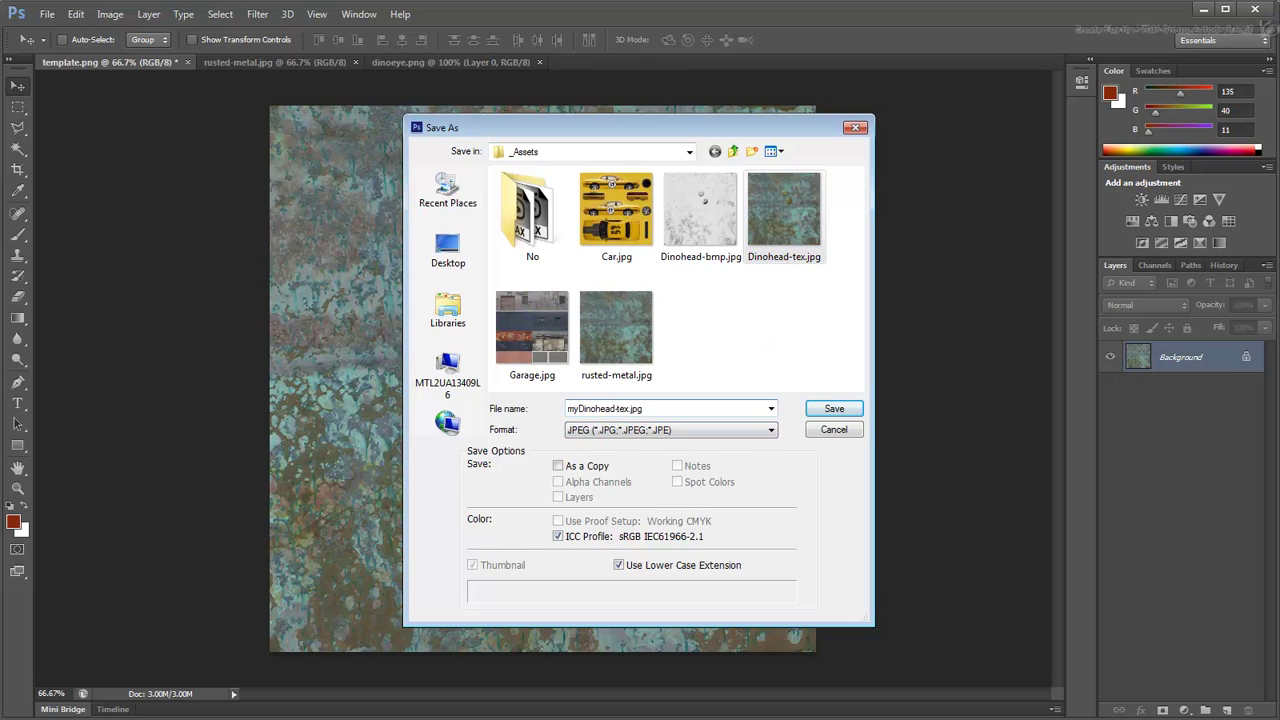
pyautogui.click(834, 409)
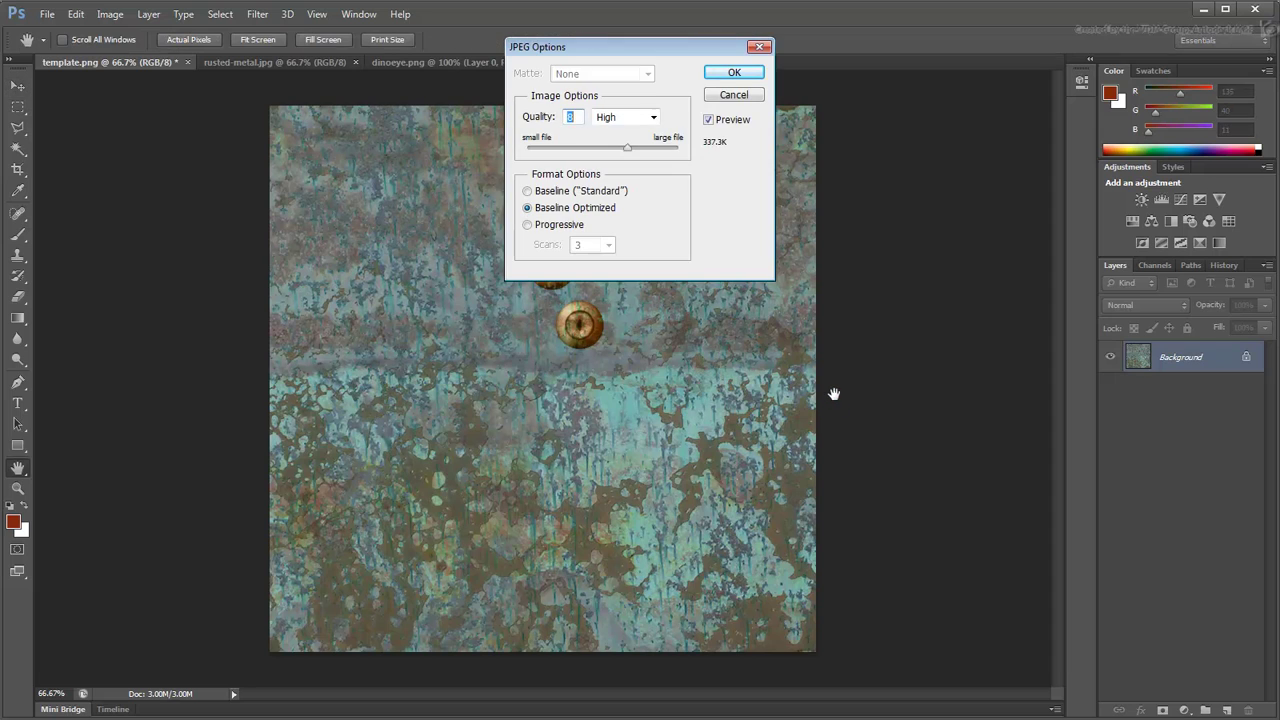
pyautogui.click(729, 73)
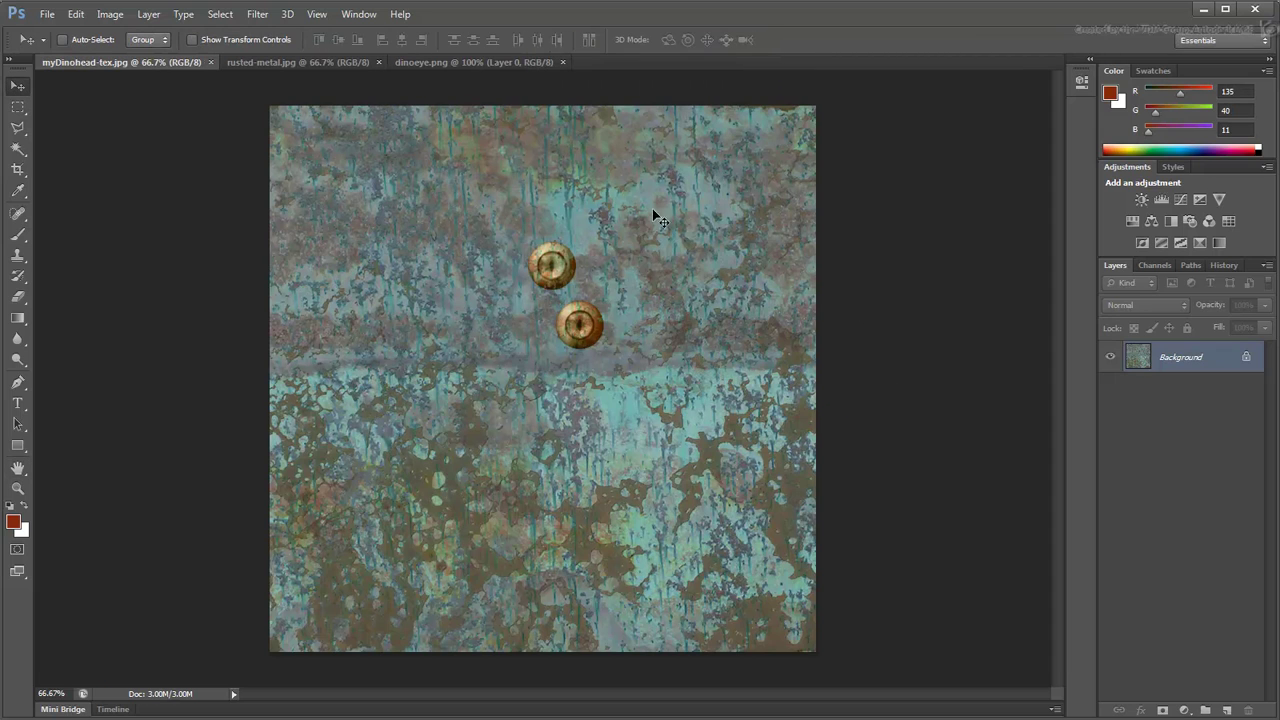
# Desaturate the texture image to greyscale.
pyautogui.click(118, 16)
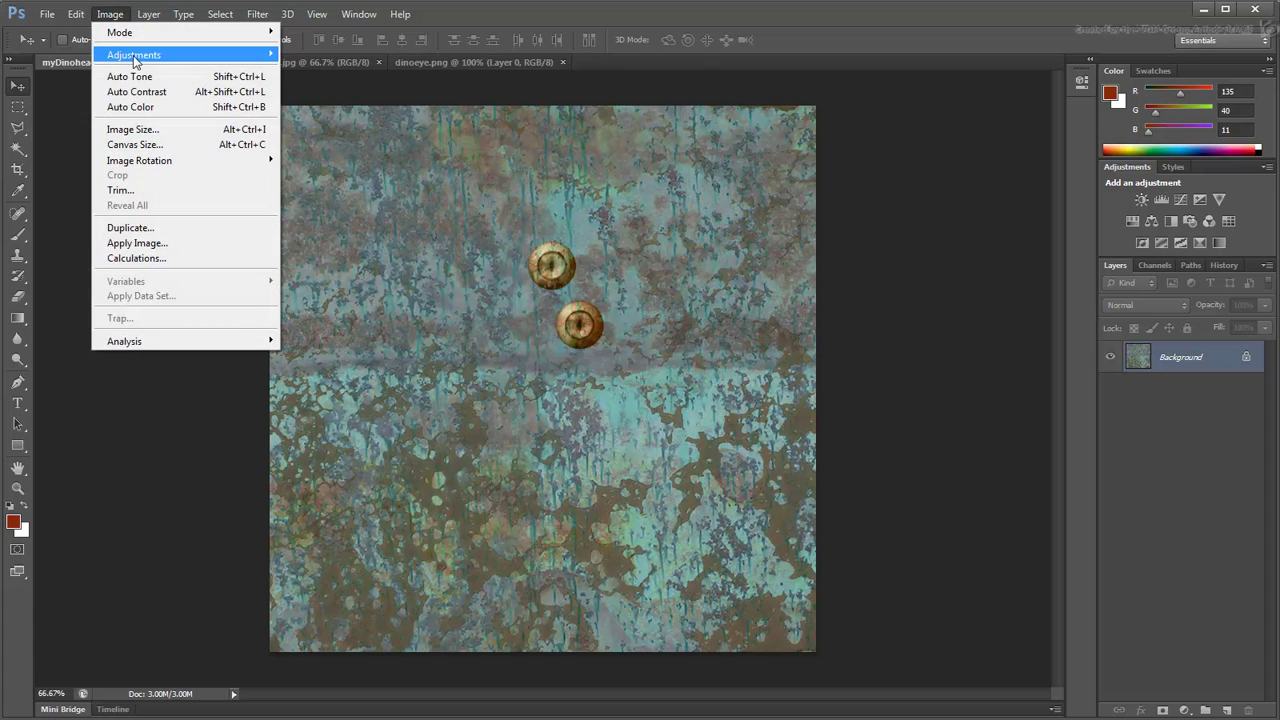
pyautogui.moveTo(134, 54)
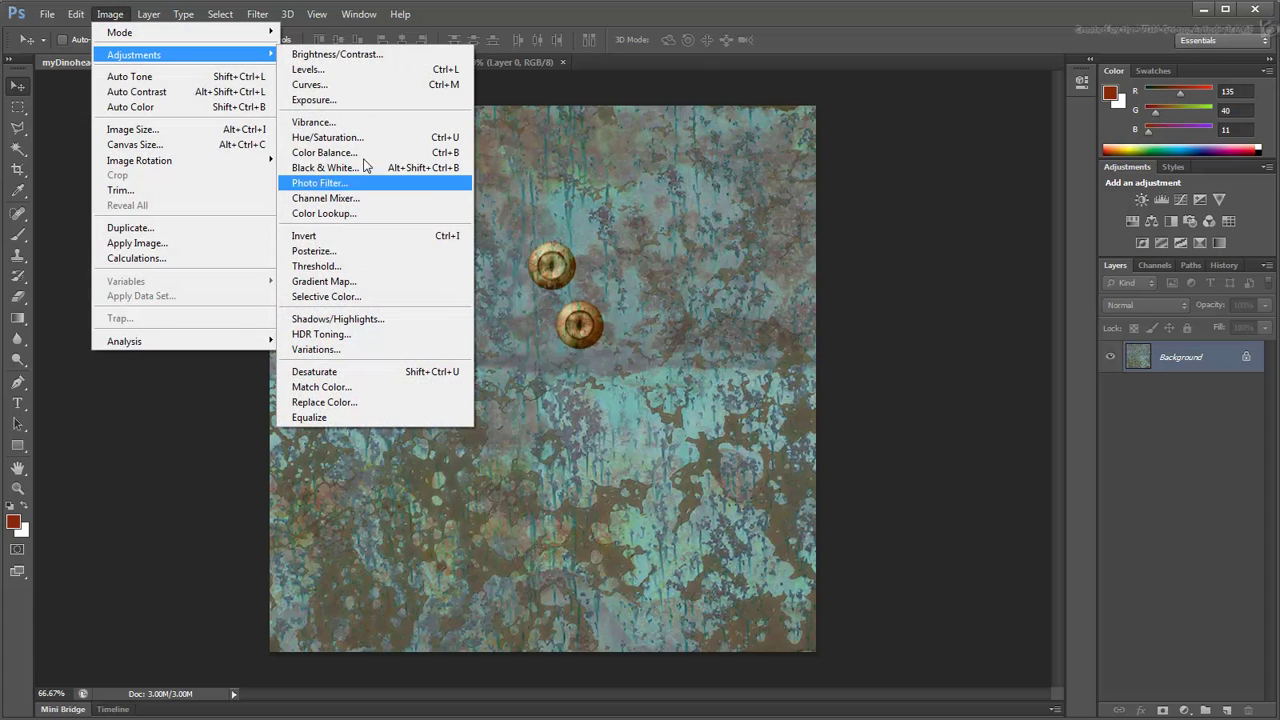
pyautogui.click(329, 371)
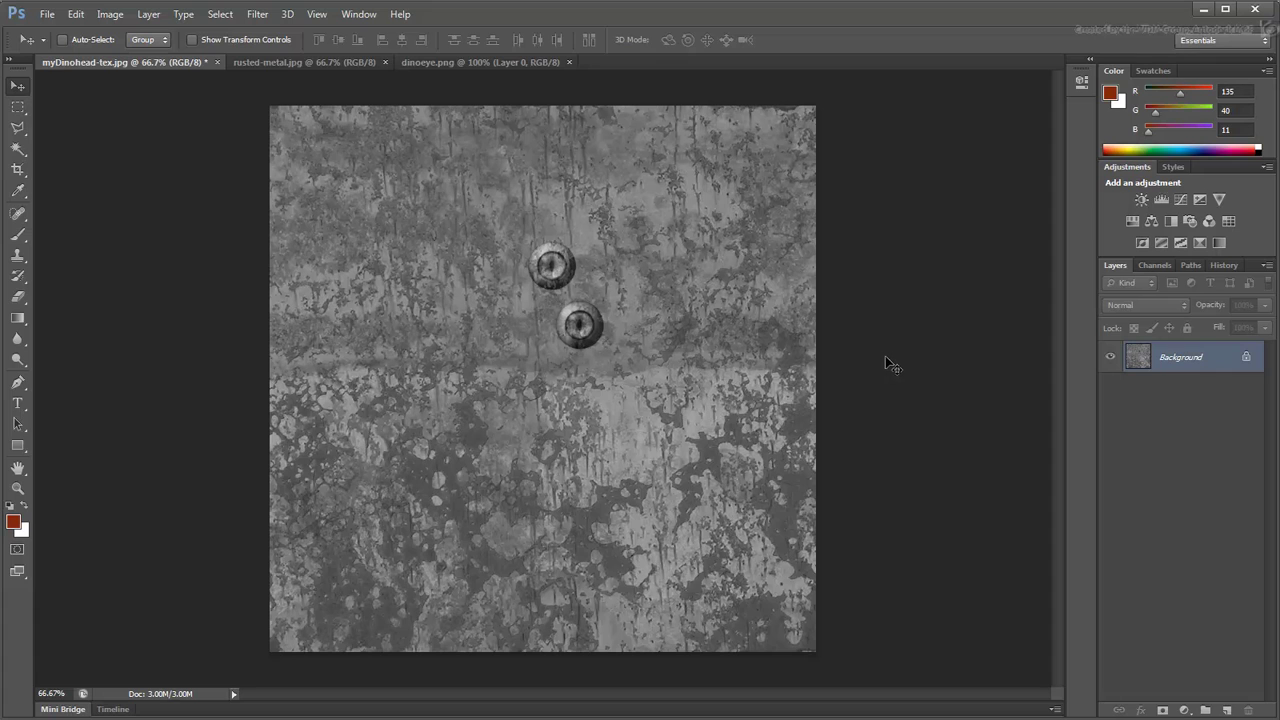
# Apply Levels to the greyscale texture with a black input level of 60 and a white input level of 87.
pyautogui.click(110, 14)
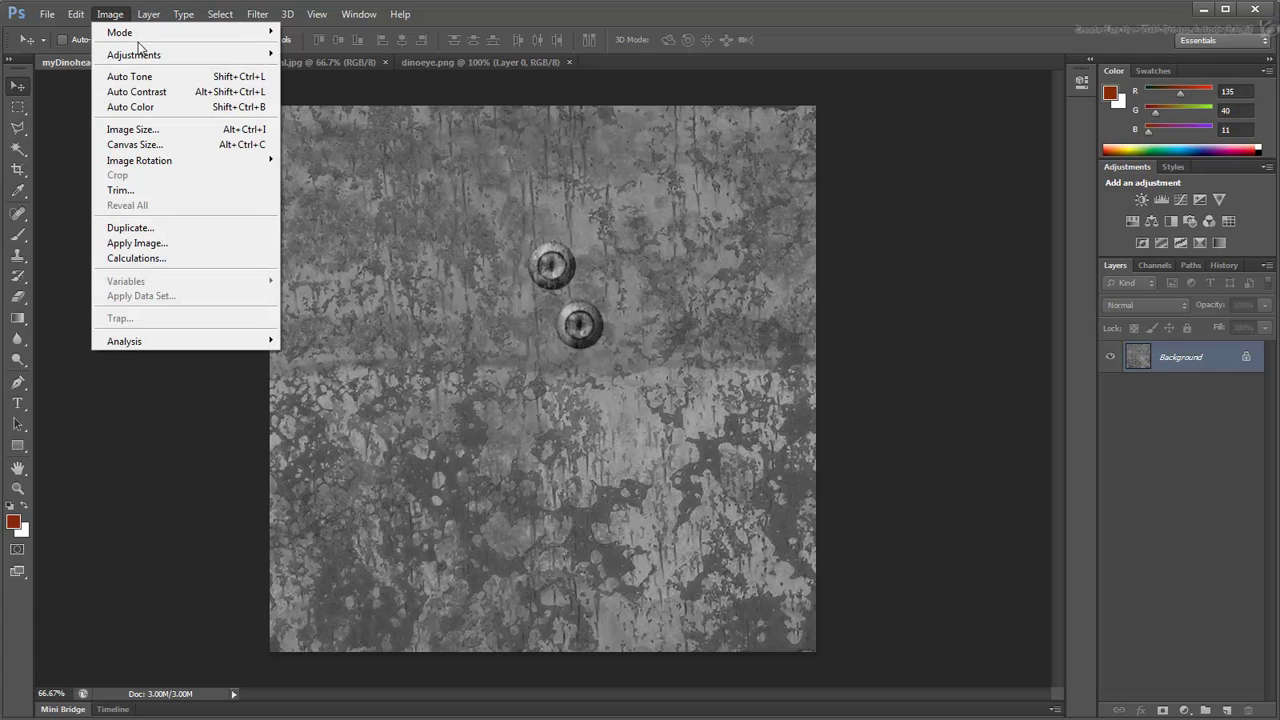
pyautogui.moveTo(134, 54)
pyautogui.click(341, 69)
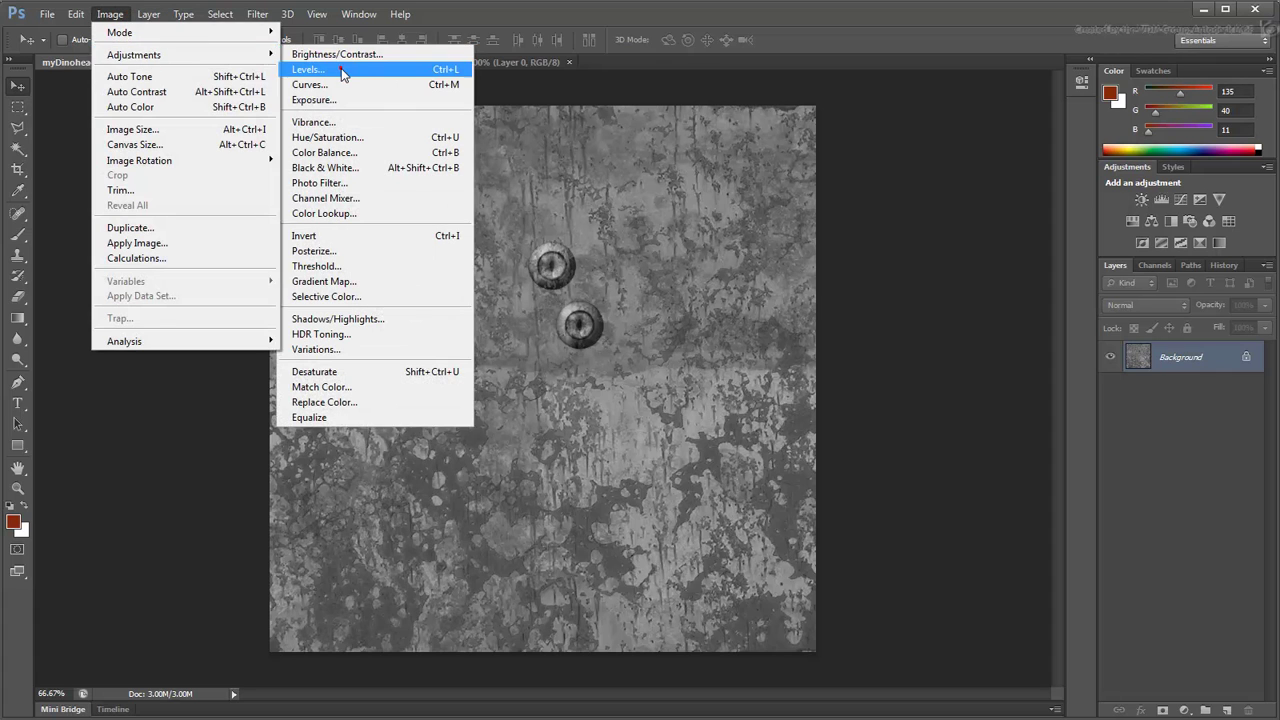
pyautogui.moveTo(735, 318); pyautogui.dragTo(782, 318)
pyautogui.moveTo(938, 318); pyautogui.dragTo(806, 331)
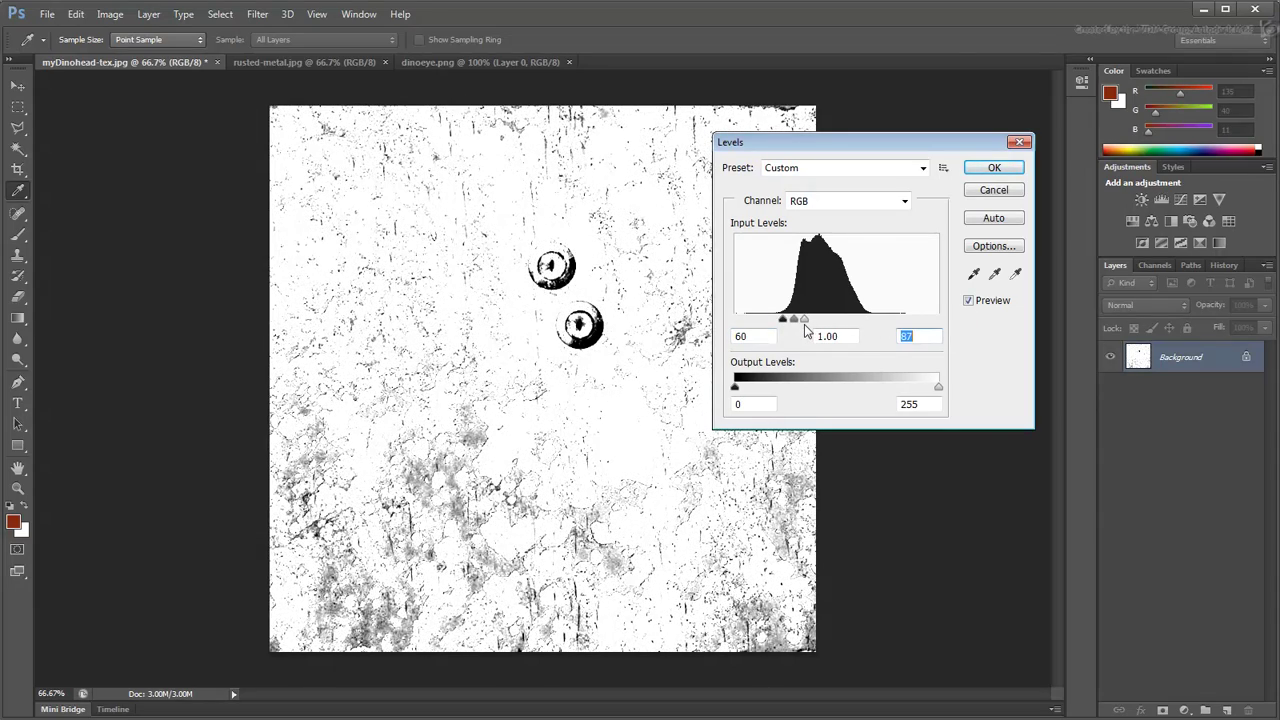
pyautogui.click(993, 168)
pyautogui.press('v')
# Save the greyscale image as the JPEG myDinohead-bmp.jpg in the _Assets folder, with High quality and Baseline Optimized format.
pyautogui.click(47, 14)
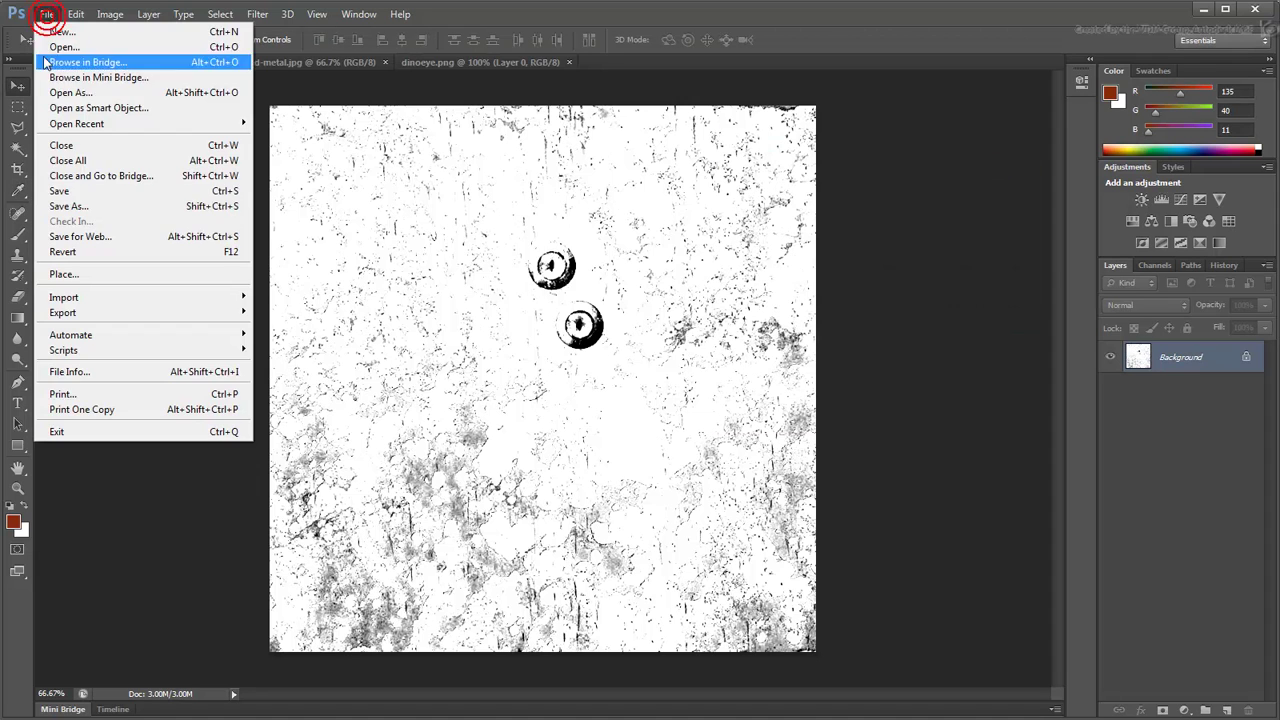
pyautogui.click(80, 206)
pyautogui.click(701, 250)
pyautogui.click(569, 408)
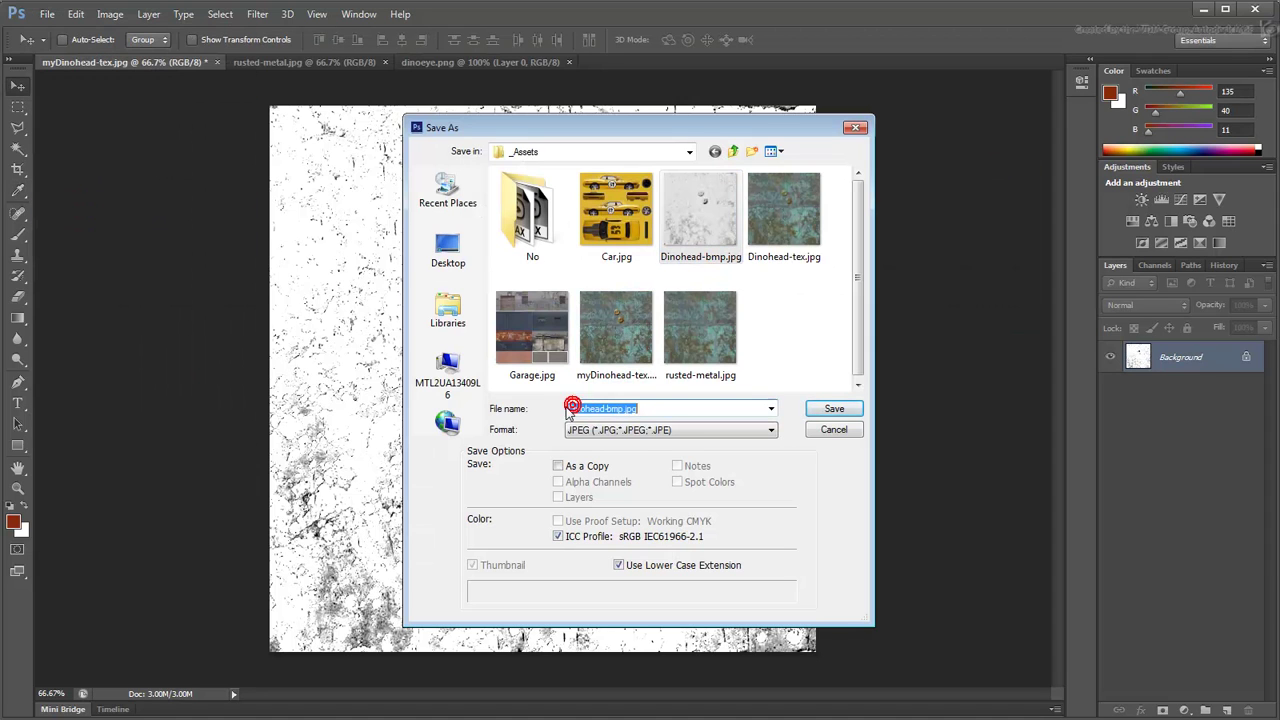
pyautogui.write('my')
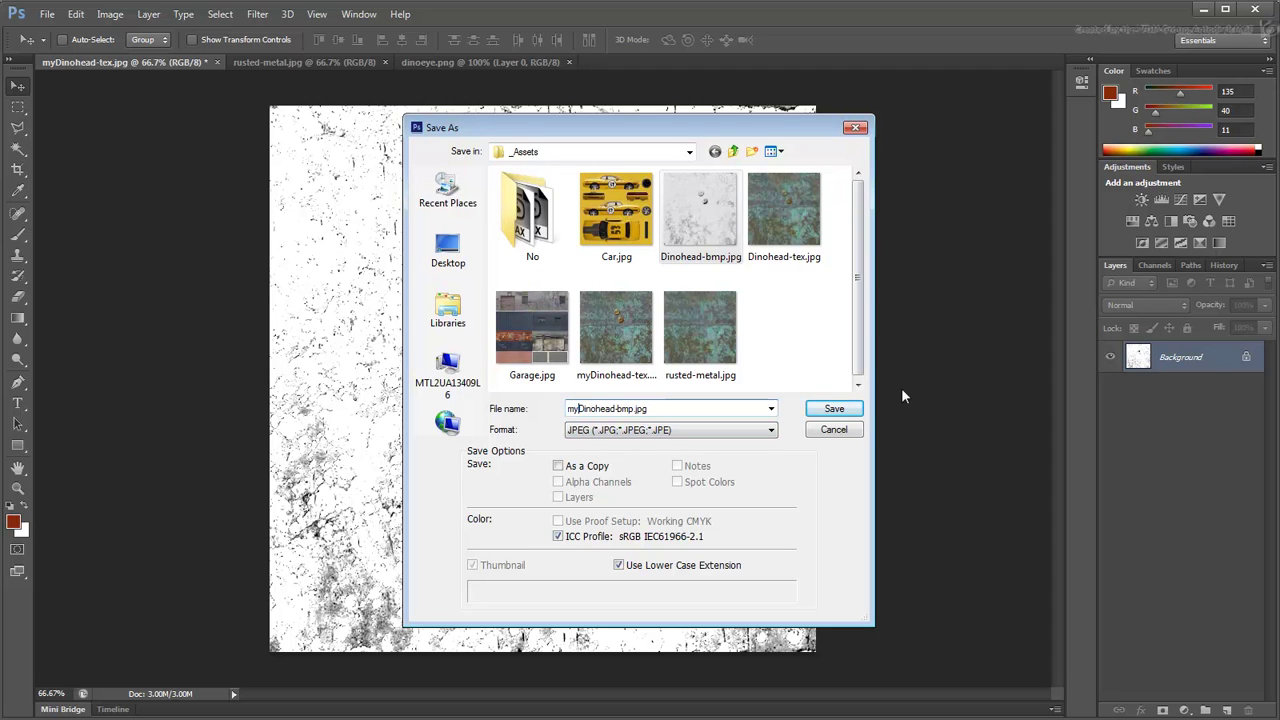
pyautogui.click(836, 410)
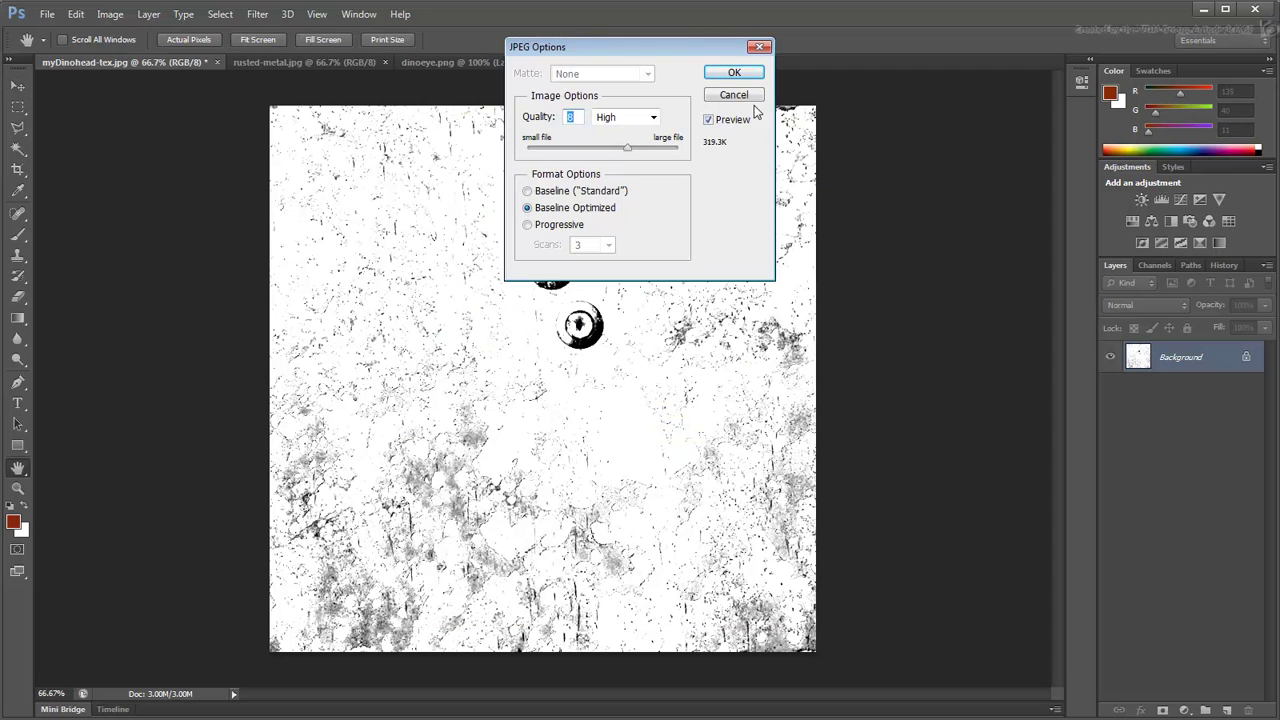
pyautogui.click(740, 78)
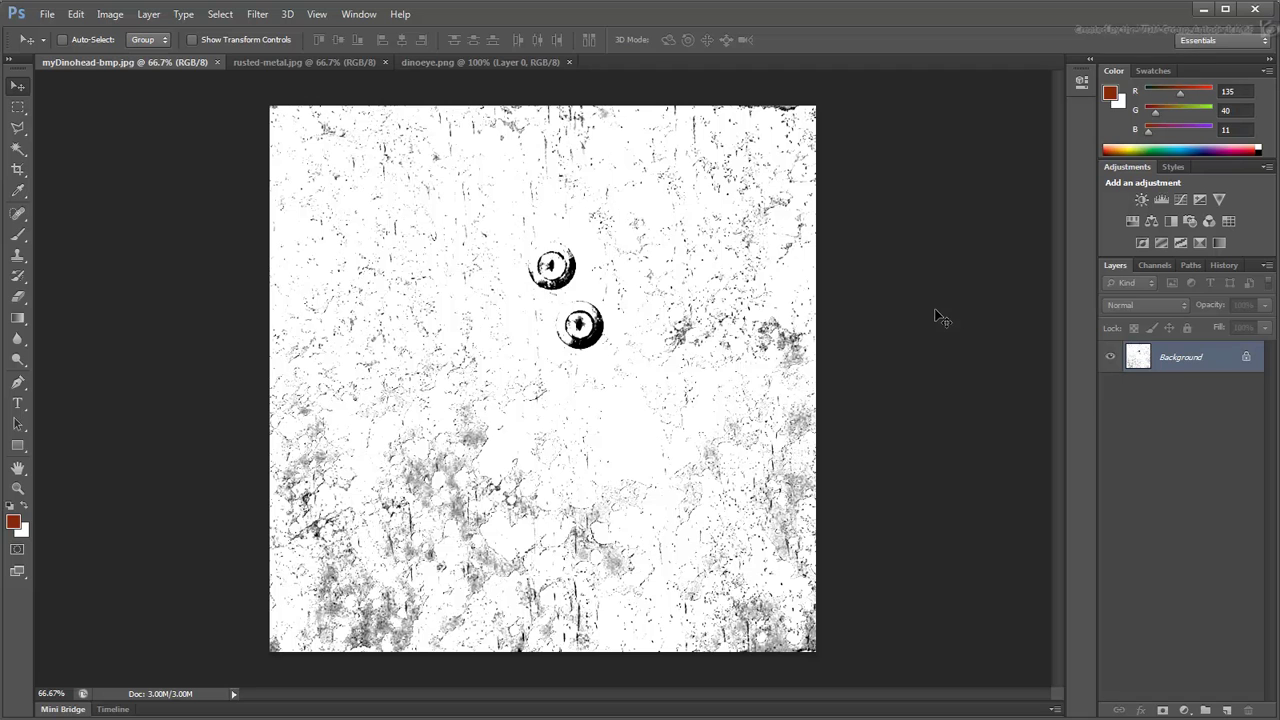
# Switch to 3ds Max and close the rendered UV template and the Edit UVWs window.
pyautogui.click(1207, 12)
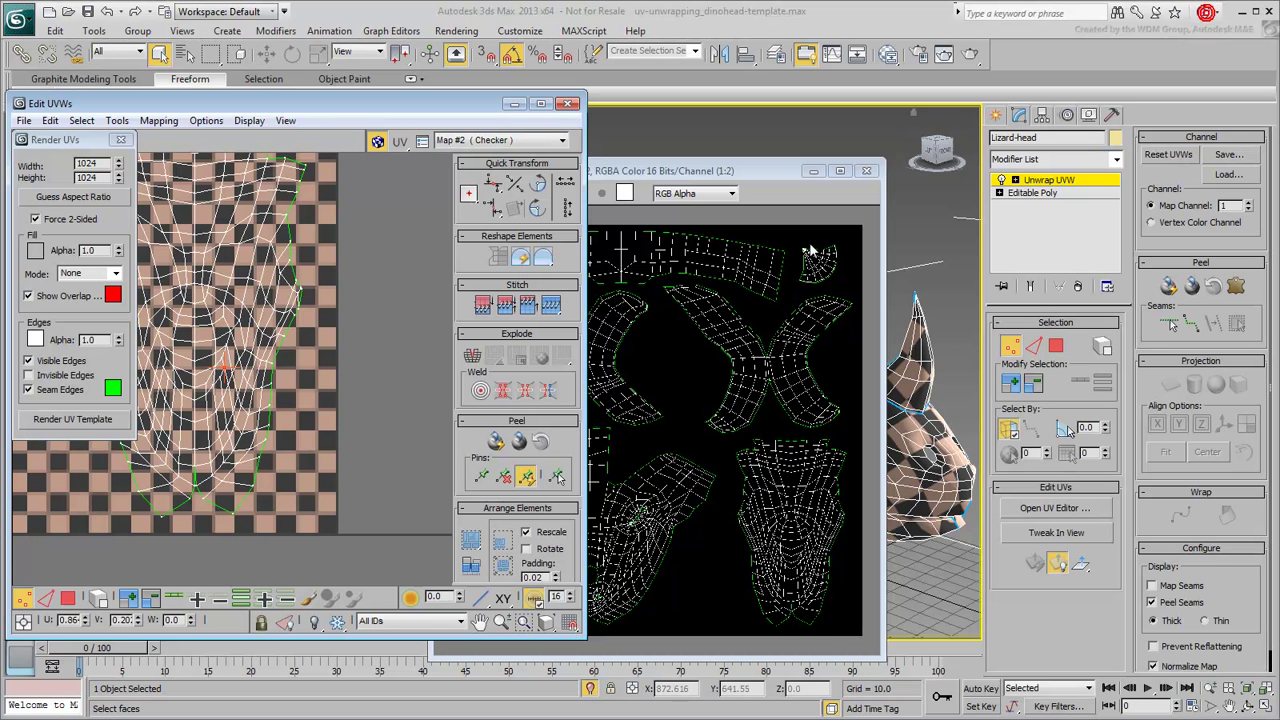
pyautogui.click(866, 170)
pyautogui.click(567, 104)
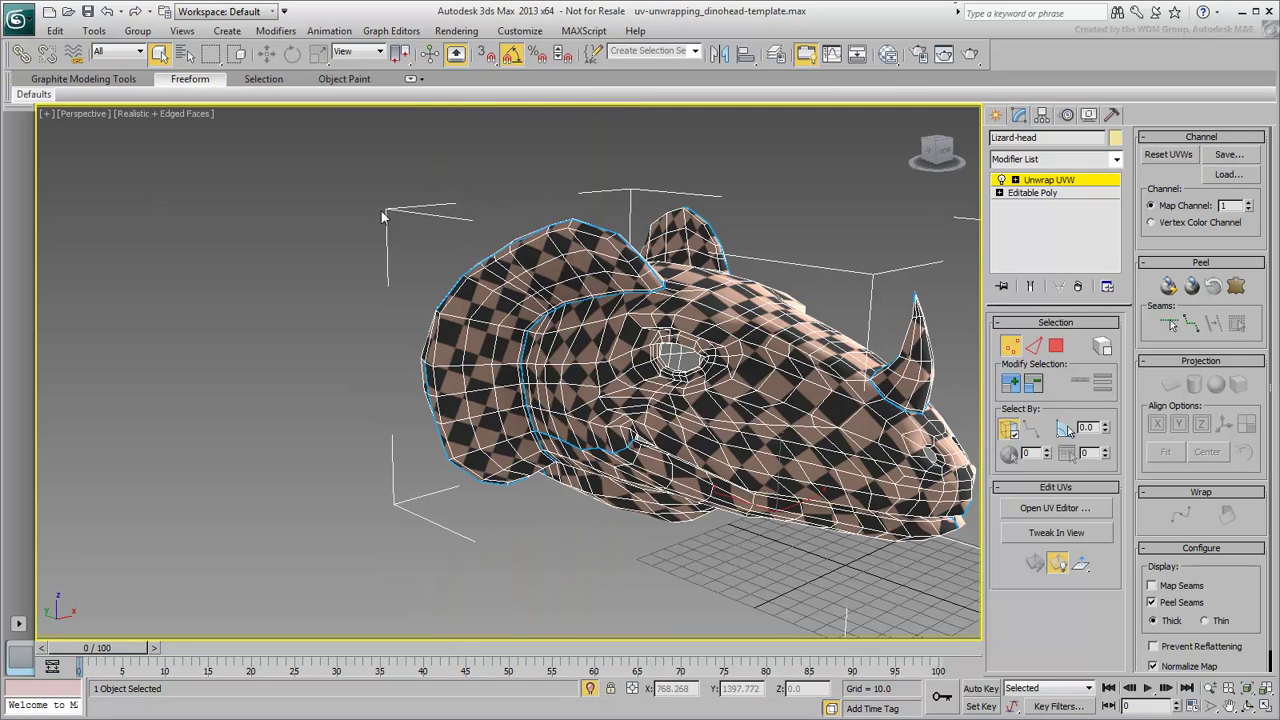
# Leave sub-object editing of the head's Unwrap UVW modifier and turn off the edged faces display.
pyautogui.click(1048, 180)
pyautogui.keyDown('alt'); pyautogui.moveTo(704, 364); pyautogui.dragTo(597, 363, button='middle'); pyautogui.keyUp('alt')
pyautogui.press('F4')
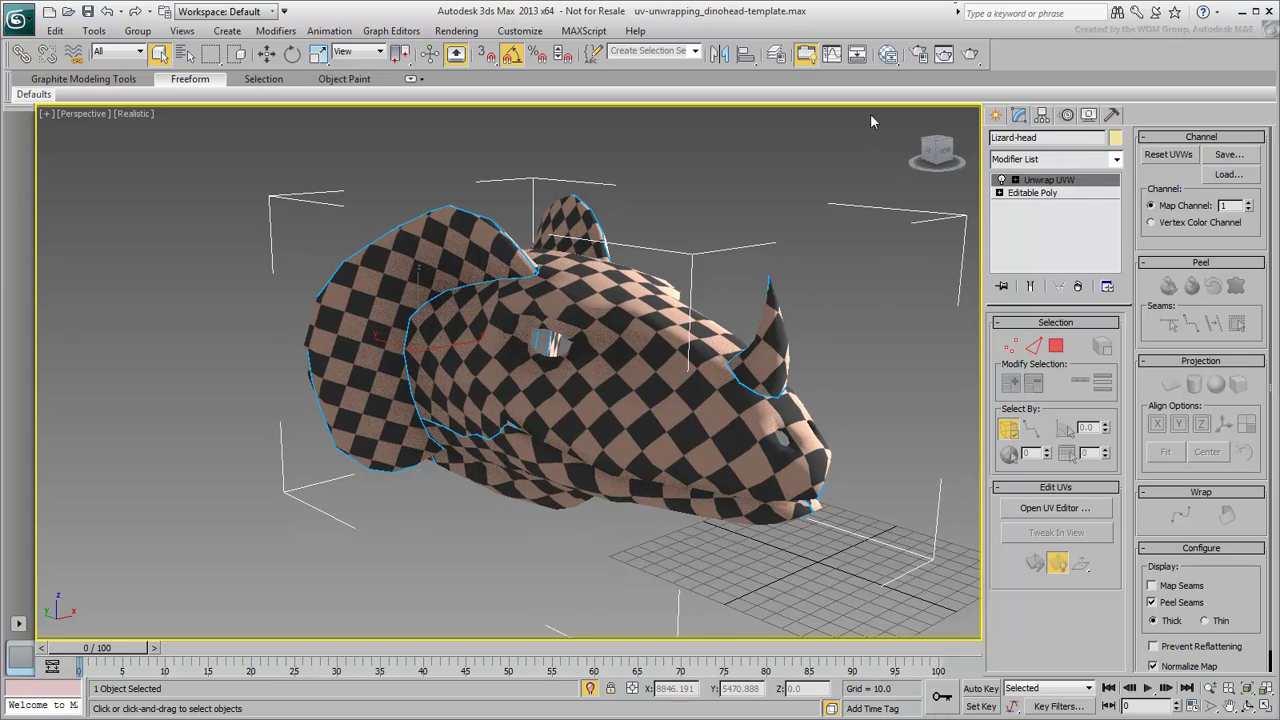
# Open the Slate Material Editor, disconnect the Checker map from the Dino Head material's Diffuse Color and place its node aside.
pyautogui.press('m')
pyautogui.moveTo(474, 331); pyautogui.dragTo(570, 345, button='middle')
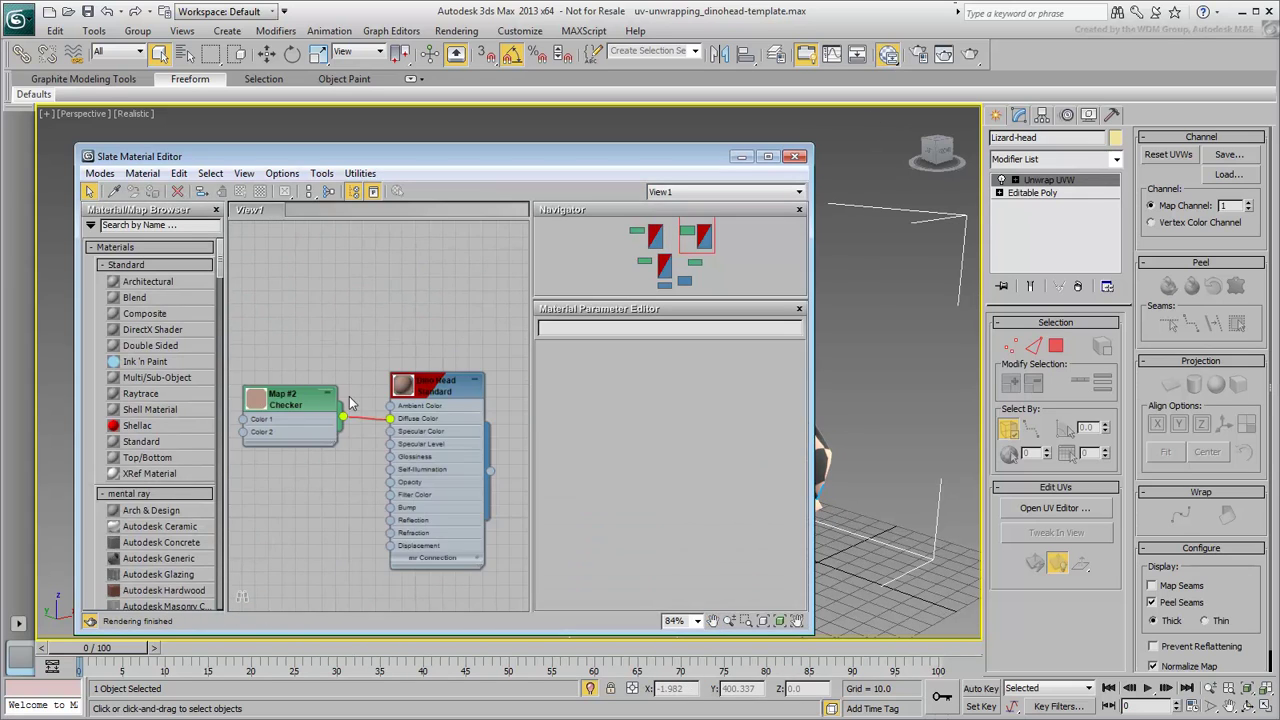
pyautogui.moveTo(449, 362); pyautogui.dragTo(420, 398)
pyautogui.moveTo(345, 340); pyautogui.dragTo(305, 247)
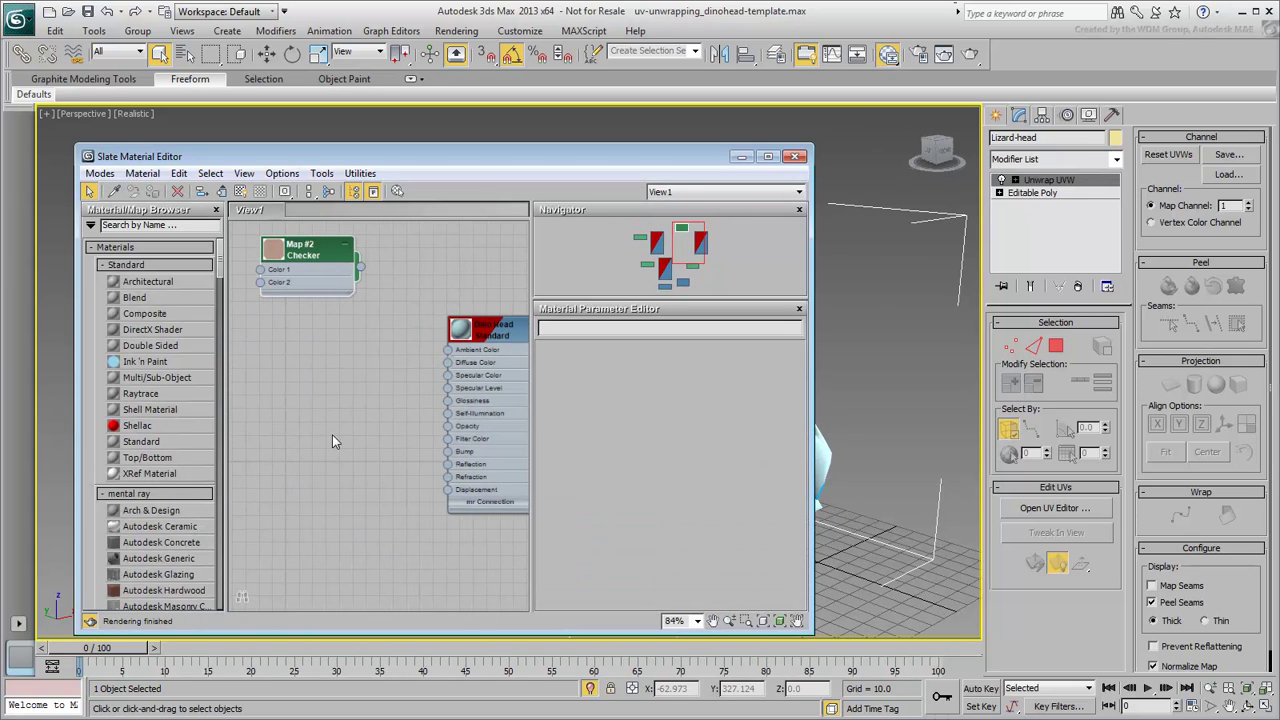
# Add the Dinohead-tex.jpg and Dinohead-bmp.jpg bitmaps and connect them to the Dino Head material's Diffuse Color and Bump.
pyautogui.moveTo(225, 349); pyautogui.dragTo(316, 356)
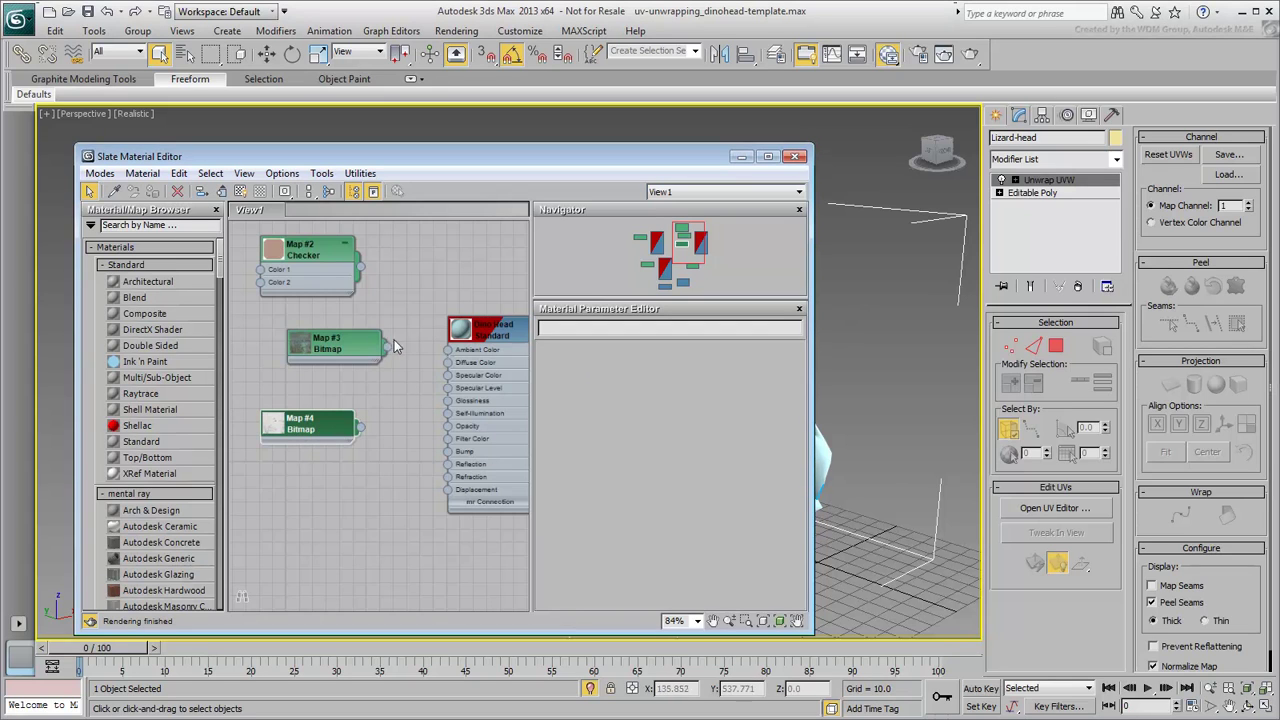
pyautogui.moveTo(437, 372); pyautogui.dragTo(447, 362)
pyautogui.moveTo(360, 427); pyautogui.dragTo(448, 452)
# Set the Dino Head material's Bump amount to 90.
pyautogui.moveTo(475, 297); pyautogui.dragTo(429, 297, button='middle')
pyautogui.moveTo(617, 162); pyautogui.dragTo(353, 154)
pyautogui.keyDown('alt'); pyautogui.moveTo(786, 386); pyautogui.dragTo(669, 370, button='middle'); pyautogui.keyUp('alt')
pyautogui.doubleClick(196, 373)
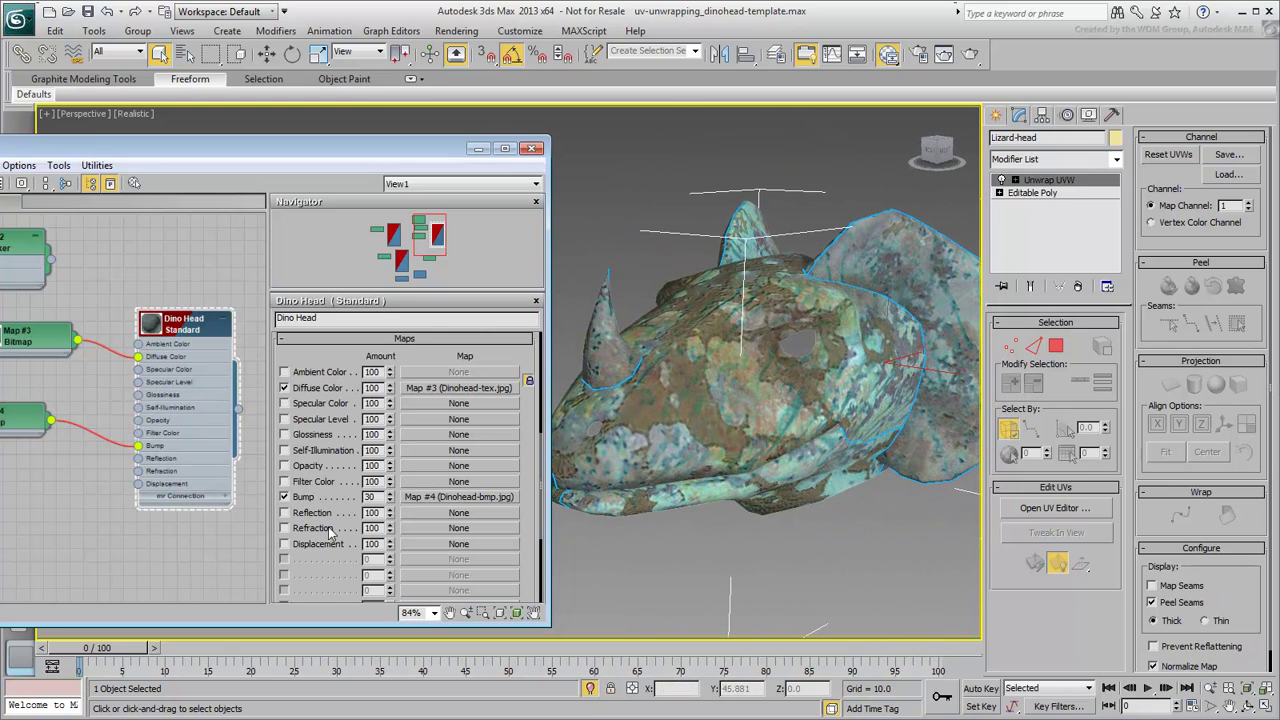
pyautogui.write('90')
pyautogui.press('Return')
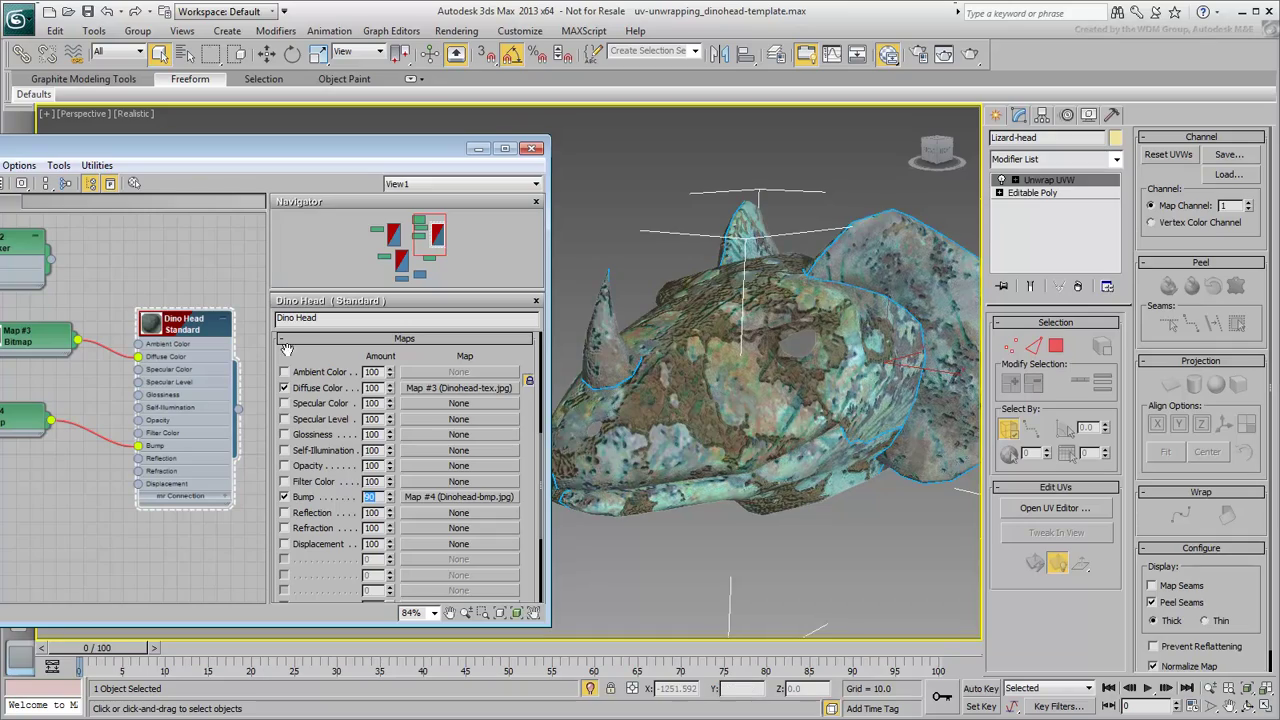
pyautogui.keyDown('alt'); pyautogui.moveTo(621, 326); pyautogui.dragTo(820, 384, button='middle'); pyautogui.keyUp('alt')
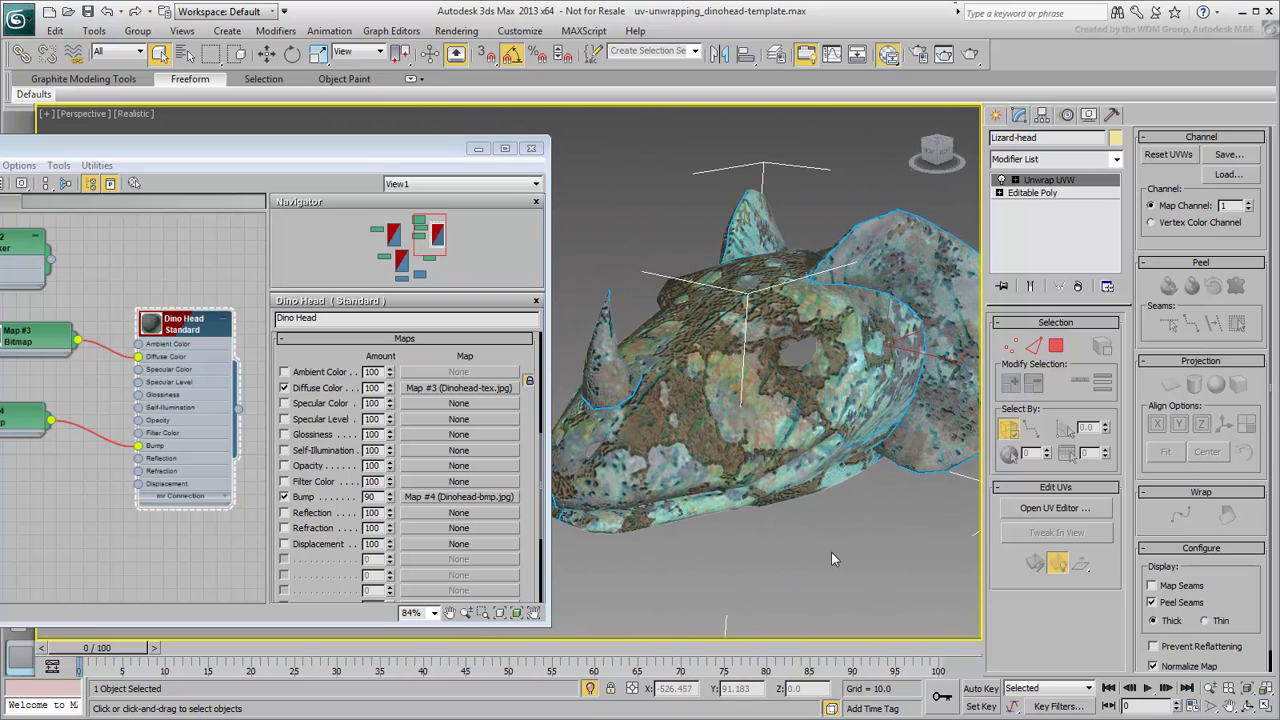
# Unhide the Lizard-eyes object by name.
pyautogui.click(780, 552)
pyautogui.rightClick(781, 558)
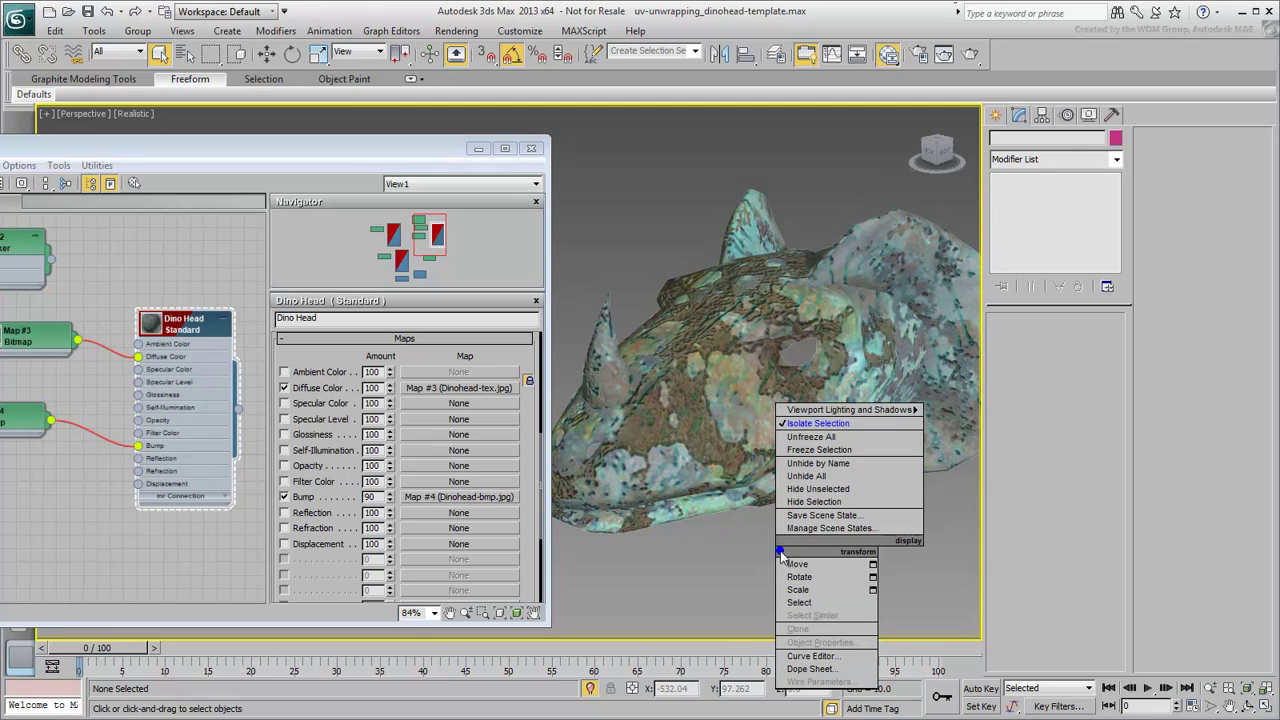
pyautogui.click(818, 464)
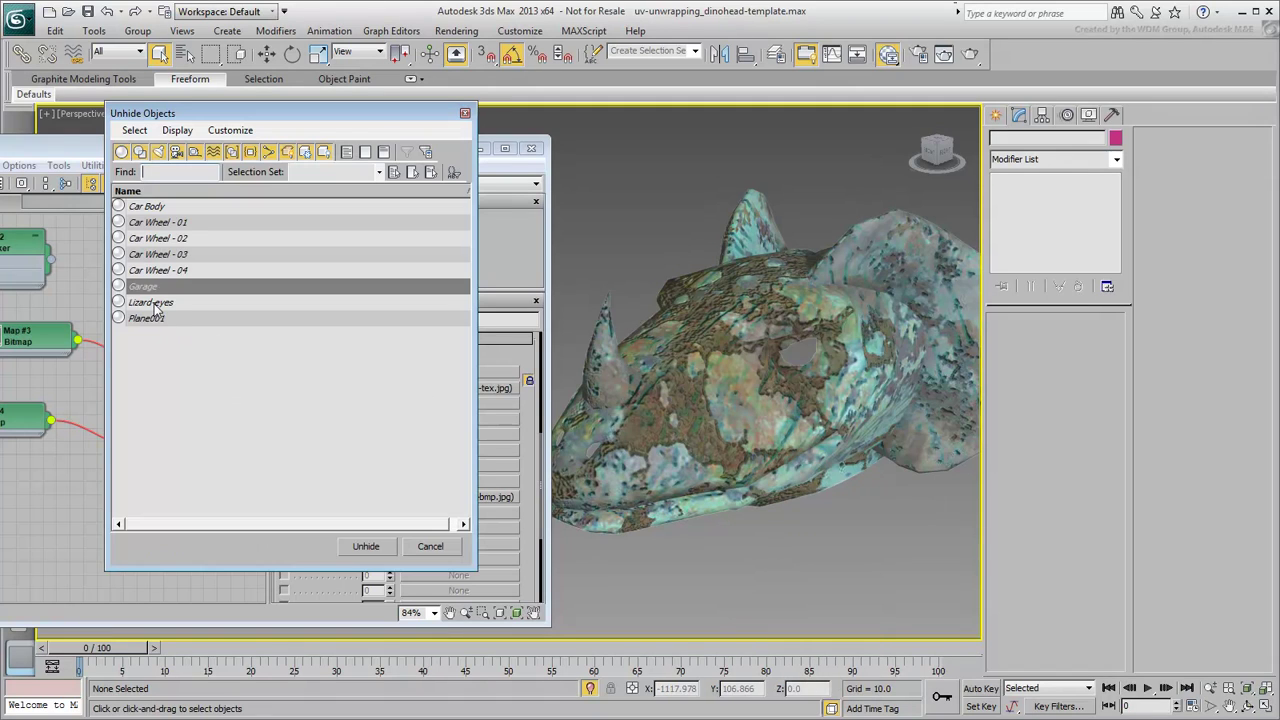
pyautogui.click(153, 304)
pyautogui.click(366, 546)
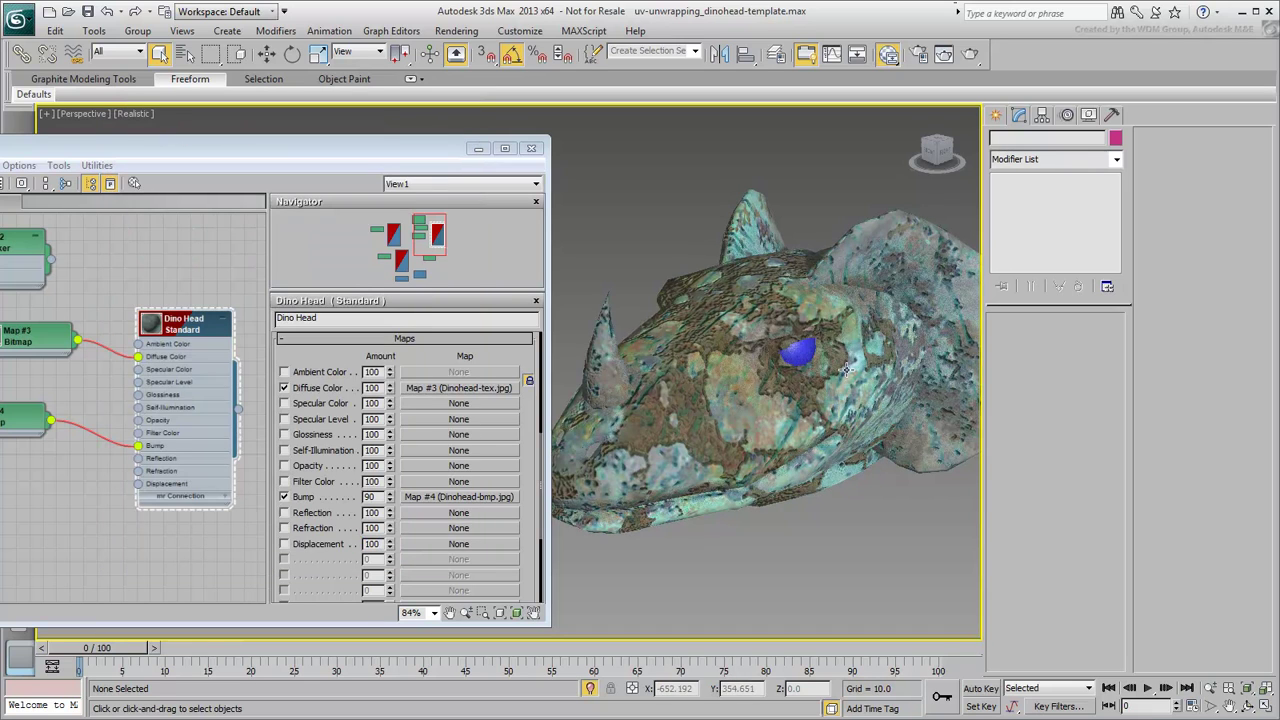
# Show edged faces, assign the Dino Head material to the Lizard-eyes object and close the material editor.
pyautogui.click(797, 350)
pyautogui.press('F4')
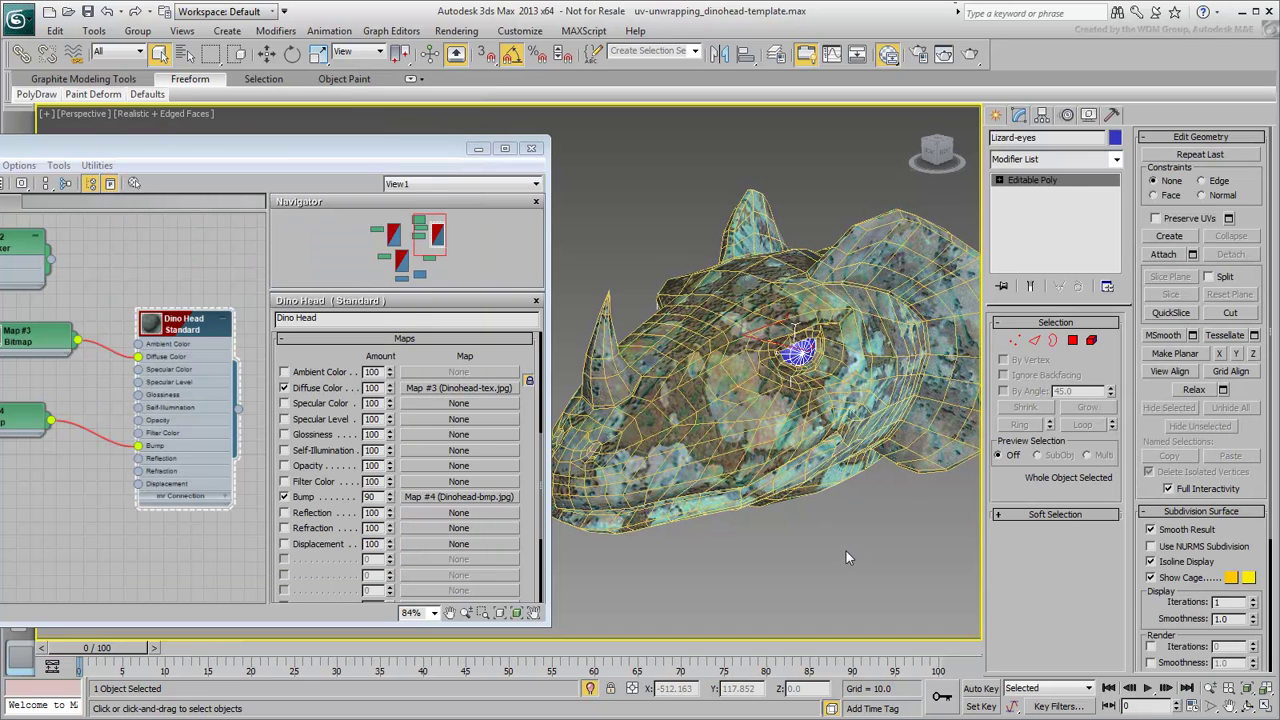
pyautogui.moveTo(236, 412); pyautogui.dragTo(800, 352)
pyautogui.click(533, 148)
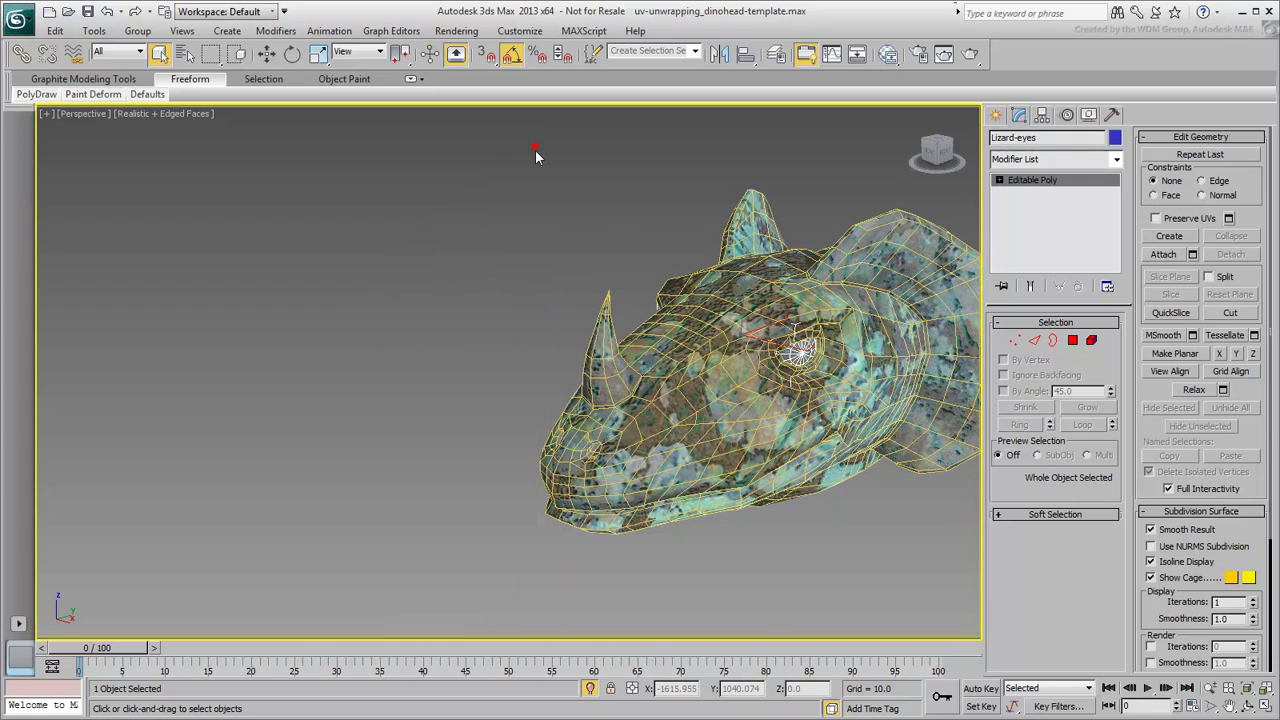
# Add an Unwrap UVW modifier to Lizard-eyes and show the eyes in wireframe.
pyautogui.scroll(5, 609, 366)
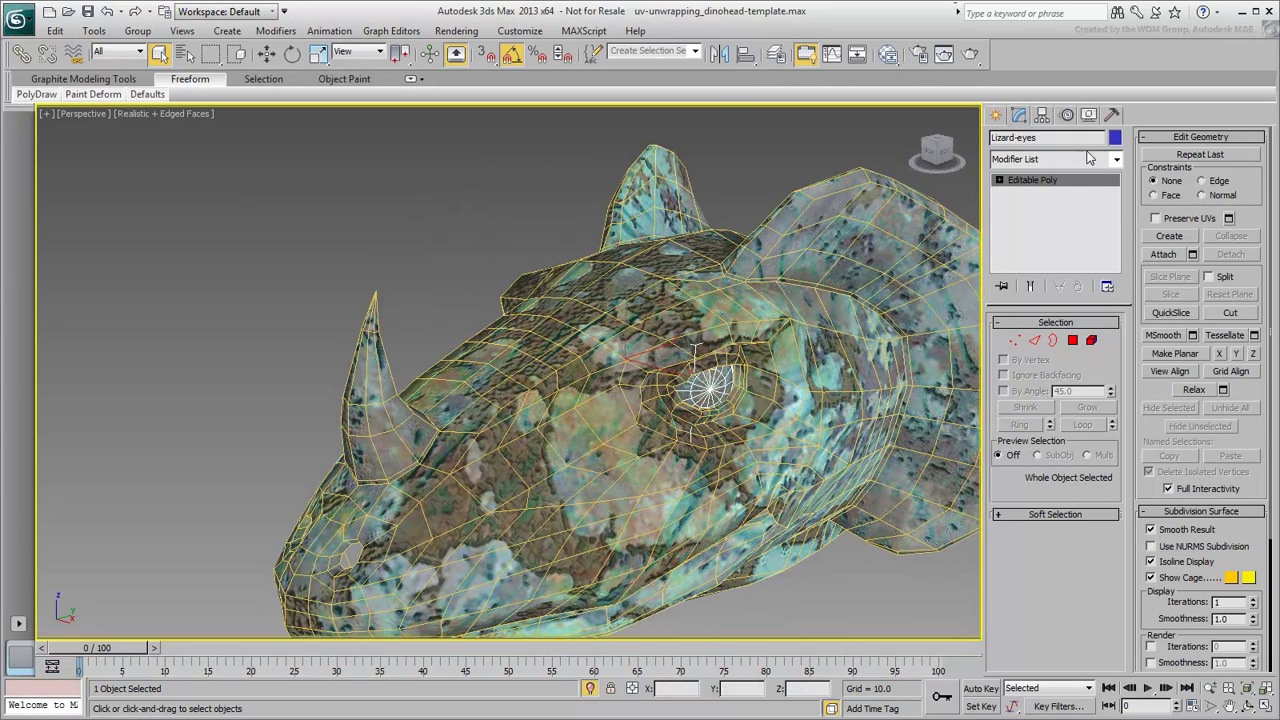
pyautogui.click(1090, 158)
pyautogui.scroll(-10, 1050, 450)
pyautogui.click(1012, 580)
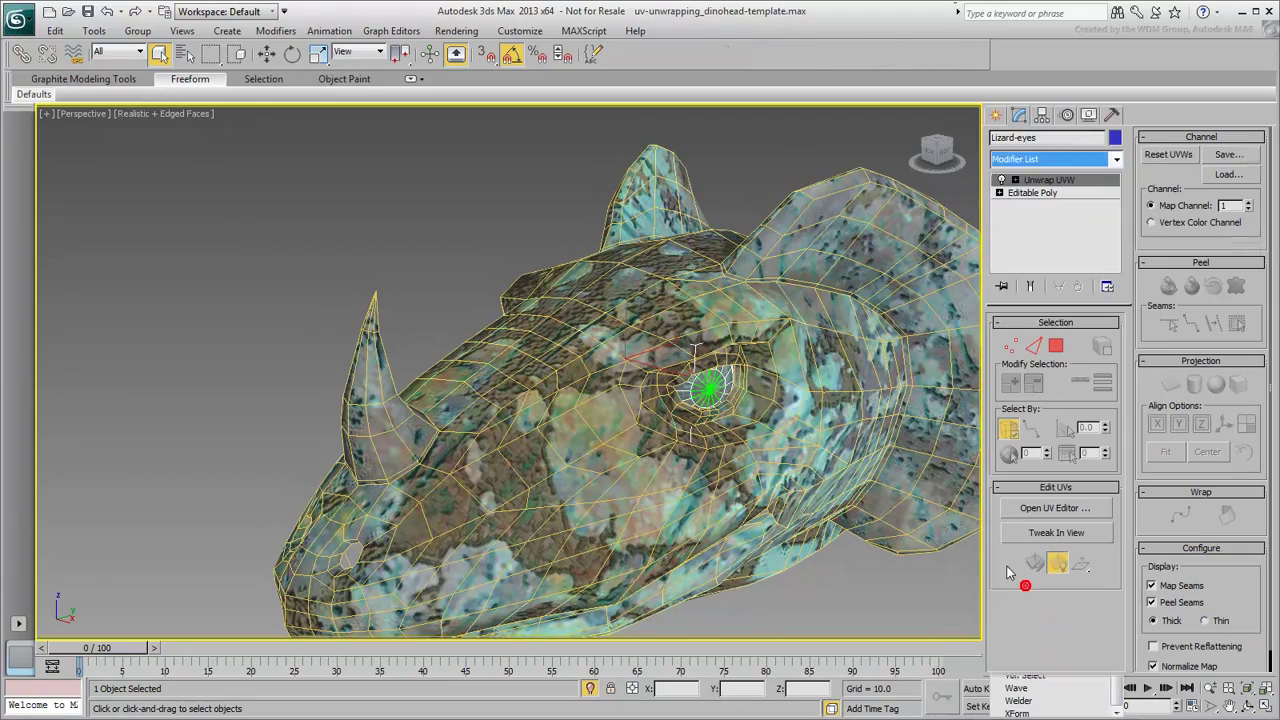
pyautogui.press('z')
pyautogui.press('F3')
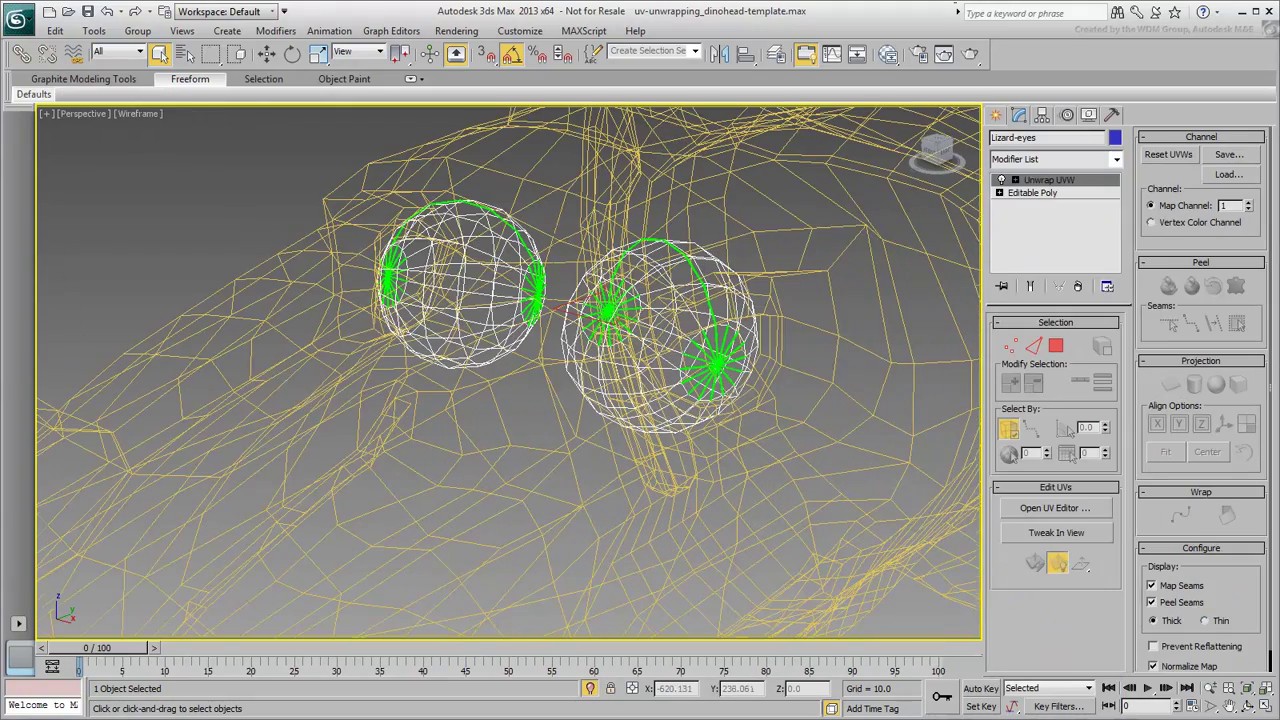
# In the eyes' UV editor, select one eye's outer pole vertices, grow the selection over half the eyeball and convert it to faces.
pyautogui.click(1030, 346)
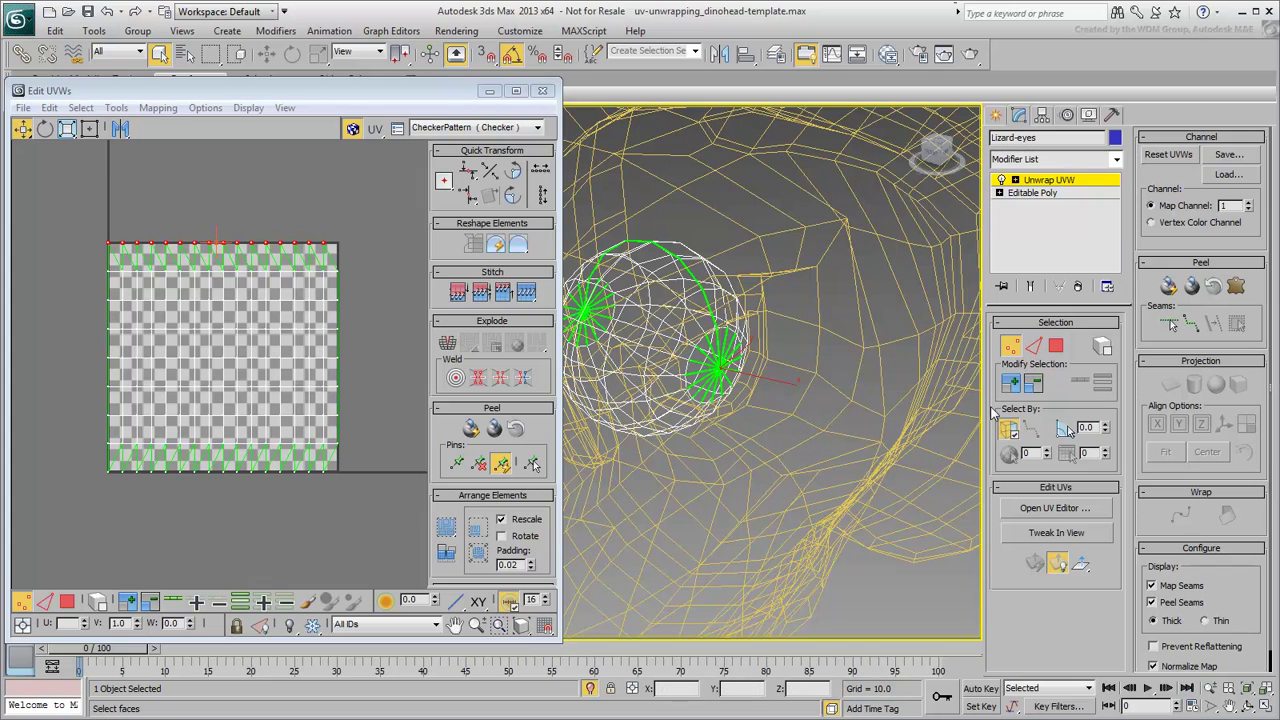
pyautogui.click(1013, 388)
pyautogui.click(1013, 388)
pyautogui.click(81, 107)
pyautogui.click(112, 147)
# Planar-map the selected outer half of the eye and show Map #3 (Dinohead-tex.jpg) as the UV editor background.
pyautogui.keyDown('alt'); pyautogui.moveTo(760, 380); pyautogui.dragTo(830, 380, button='middle'); pyautogui.keyUp('alt')
pyautogui.click(1170, 386)
pyautogui.click(1170, 386)
pyautogui.click(534, 129)
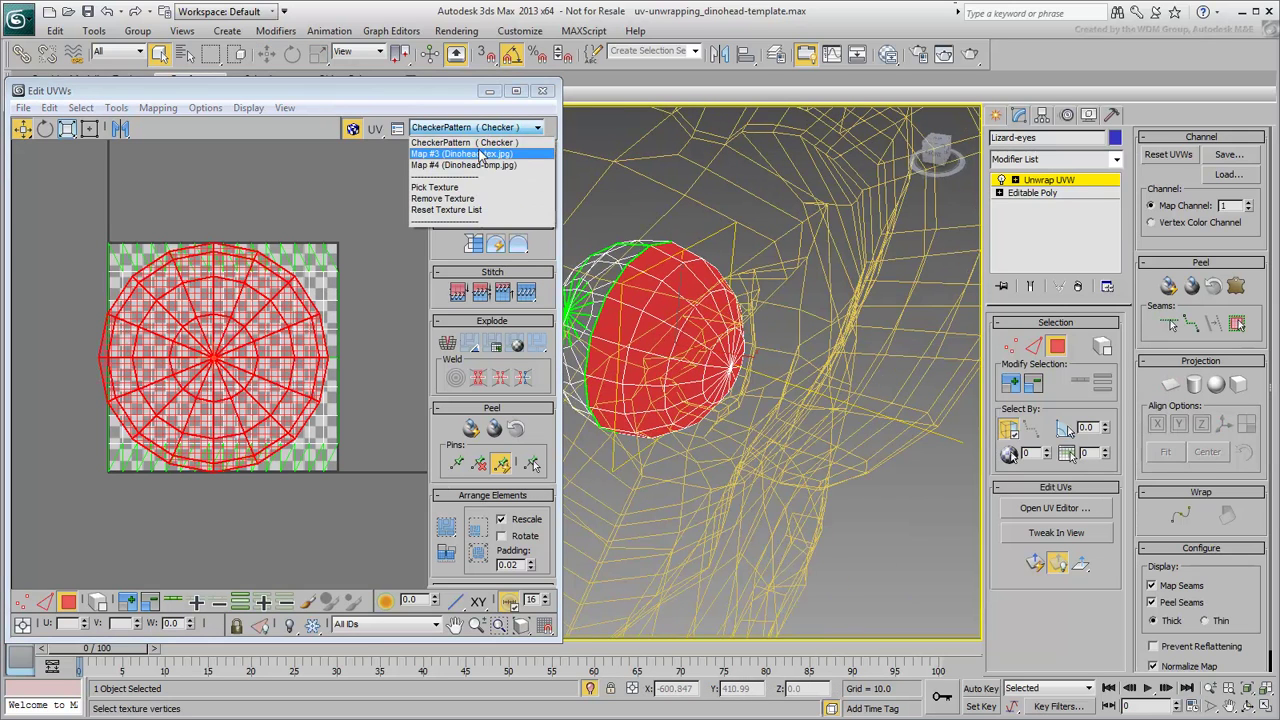
pyautogui.click(481, 155)
# Move the circular eye cluster and the remaining eye UVs off the texture to opposite sides.
pyautogui.scroll(-3, 302, 456)
pyautogui.moveTo(239, 378); pyautogui.dragTo(392, 342)
pyautogui.click(234, 398)
pyautogui.moveTo(234, 398); pyautogui.dragTo(82, 351)
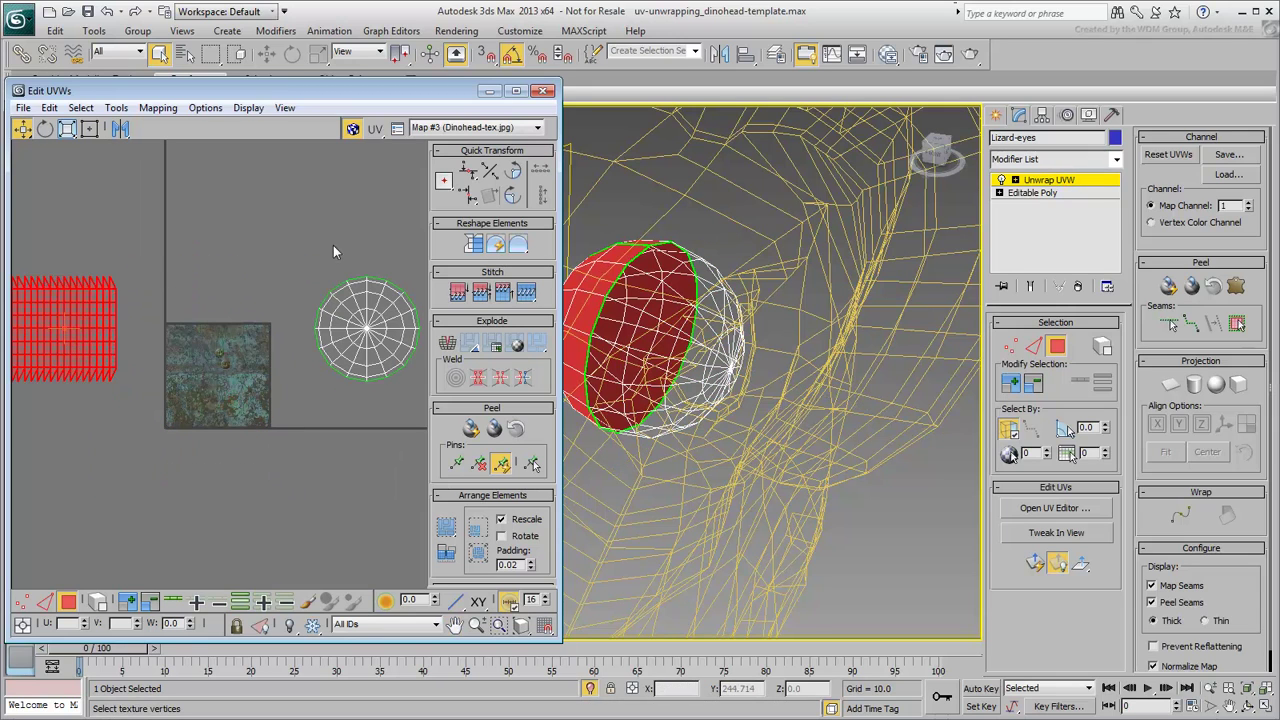
# Move the circular cluster onto the texture and scale it in Freeform mode to fit the upper painted eye.
pyautogui.click(360, 335)
pyautogui.moveTo(360, 335); pyautogui.dragTo(326, 273)
pyautogui.click(89, 128)
pyautogui.scroll(3, 205, 373)
pyautogui.scroll(3, 326, 273)
pyautogui.moveTo(256, 307); pyautogui.dragTo(273, 311)
pyautogui.moveTo(323, 353); pyautogui.dragTo(264, 315)
pyautogui.scroll(3, 262, 316)
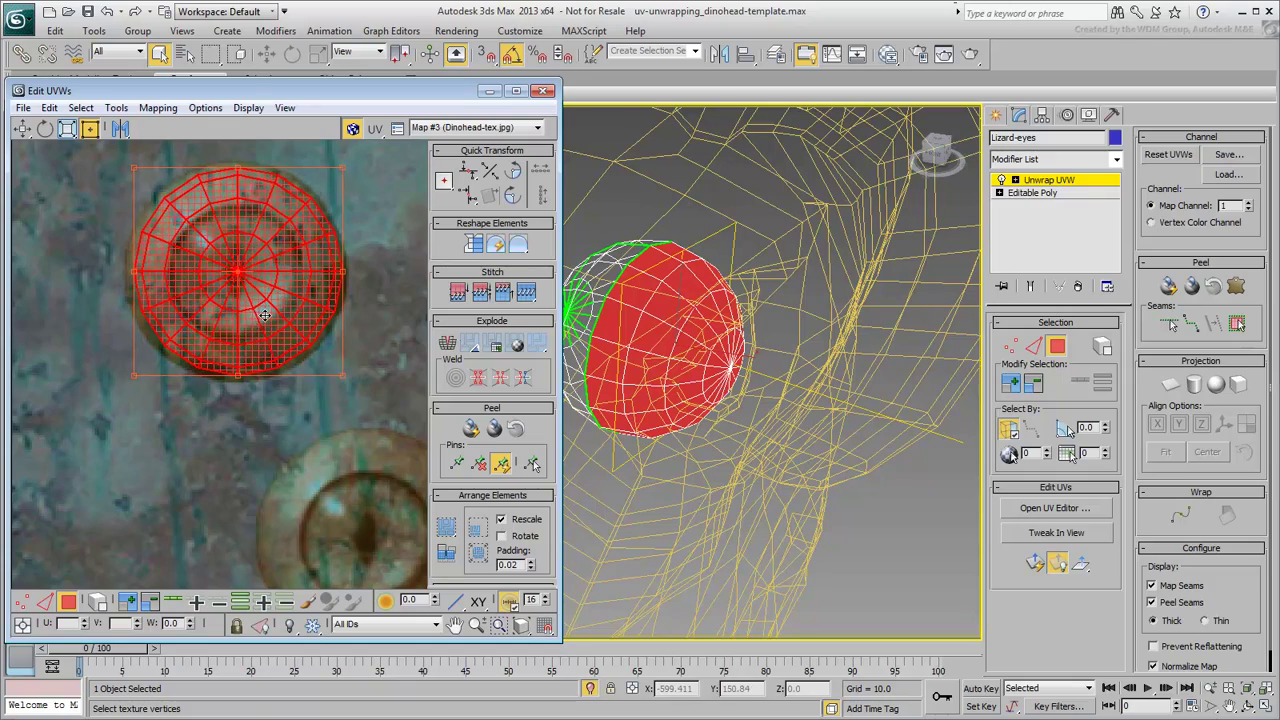
# Select the other eye's outer pole vertices, grow the selection over half the eyeball and convert it to faces.
pyautogui.scroll(-8, 209, 340)
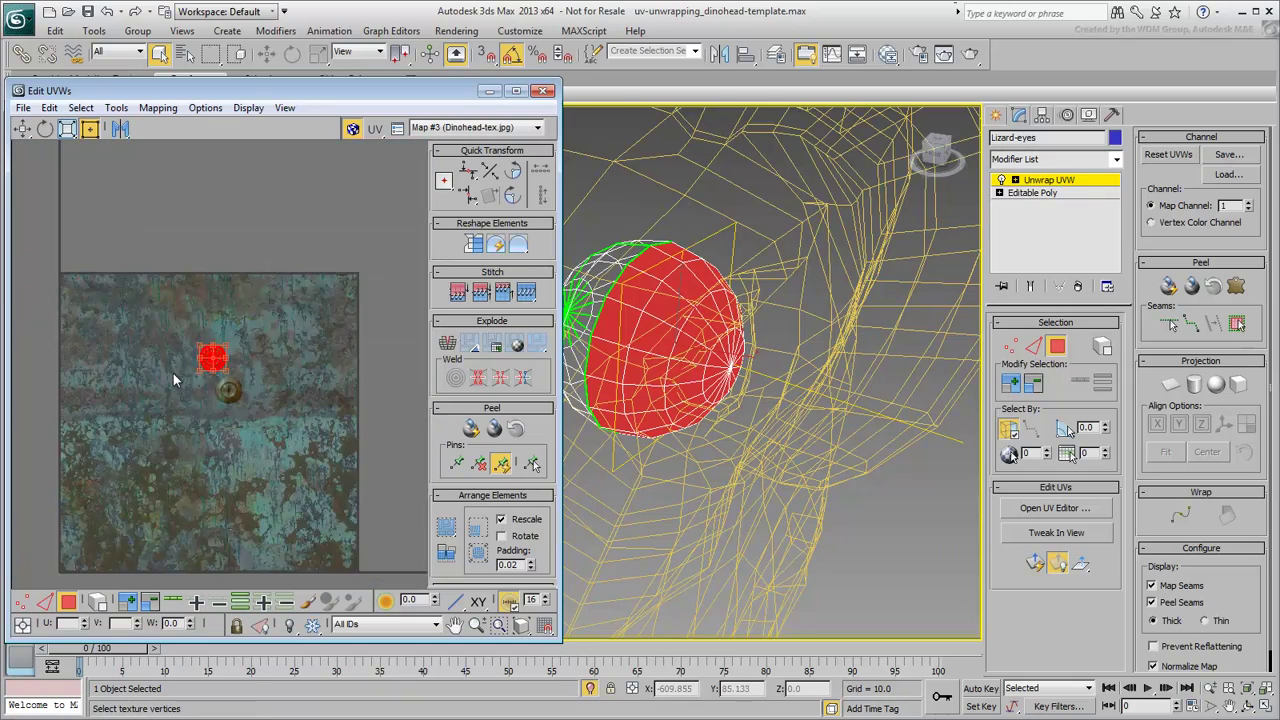
pyautogui.moveTo(666, 406); pyautogui.dragTo(950, 428, button='middle')
pyautogui.keyDown('alt'); pyautogui.moveTo(730, 370); pyautogui.dragTo(766, 420, button='middle'); pyautogui.keyUp('alt')
pyautogui.press('1')
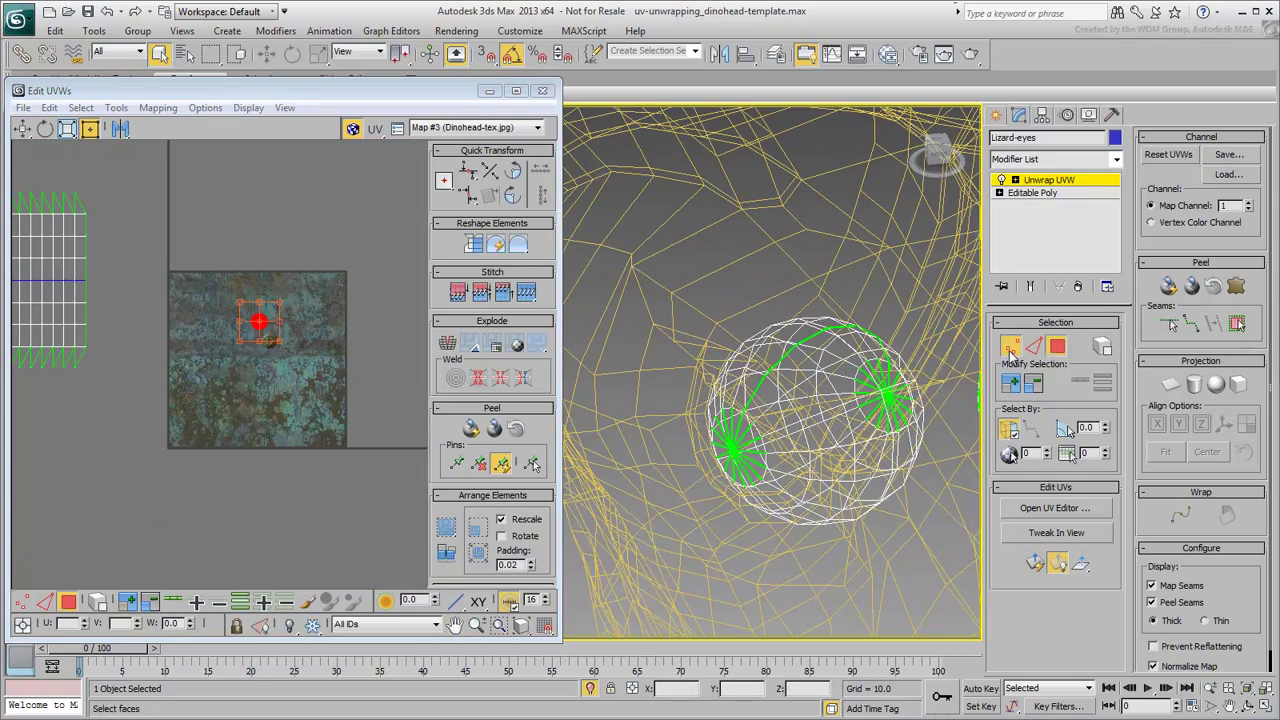
pyautogui.click(1011, 384)
pyautogui.click(1011, 384)
pyautogui.moveTo(117, 223); pyautogui.dragTo(217, 283, button='middle')
pyautogui.click(80, 107)
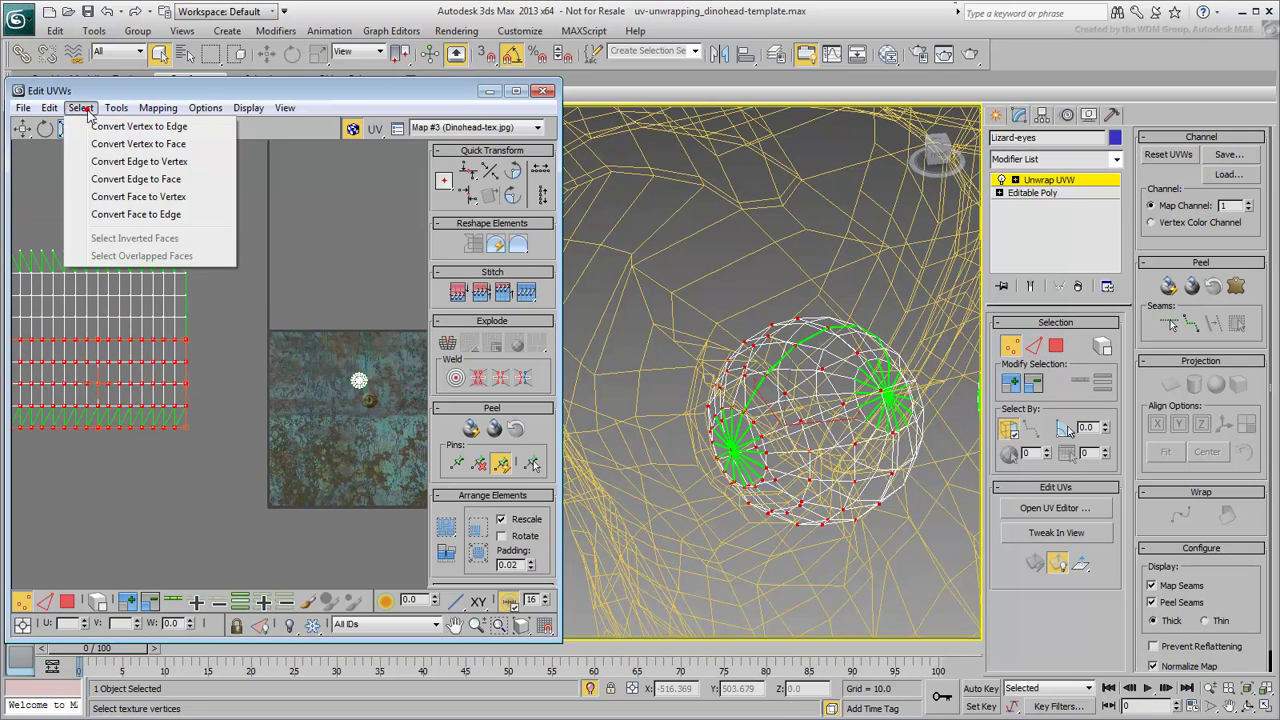
pyautogui.click(138, 144)
# Planar-map the selected outer half of the second eye.
pyautogui.moveTo(257, 365); pyautogui.dragTo(147, 360, button='middle')
pyautogui.click(1170, 384)
pyautogui.click(1170, 384)
# Shrink the second eye's circular cluster and fit it over the lower painted eye on the texture.
pyautogui.moveTo(348, 500); pyautogui.dragTo(200, 358)
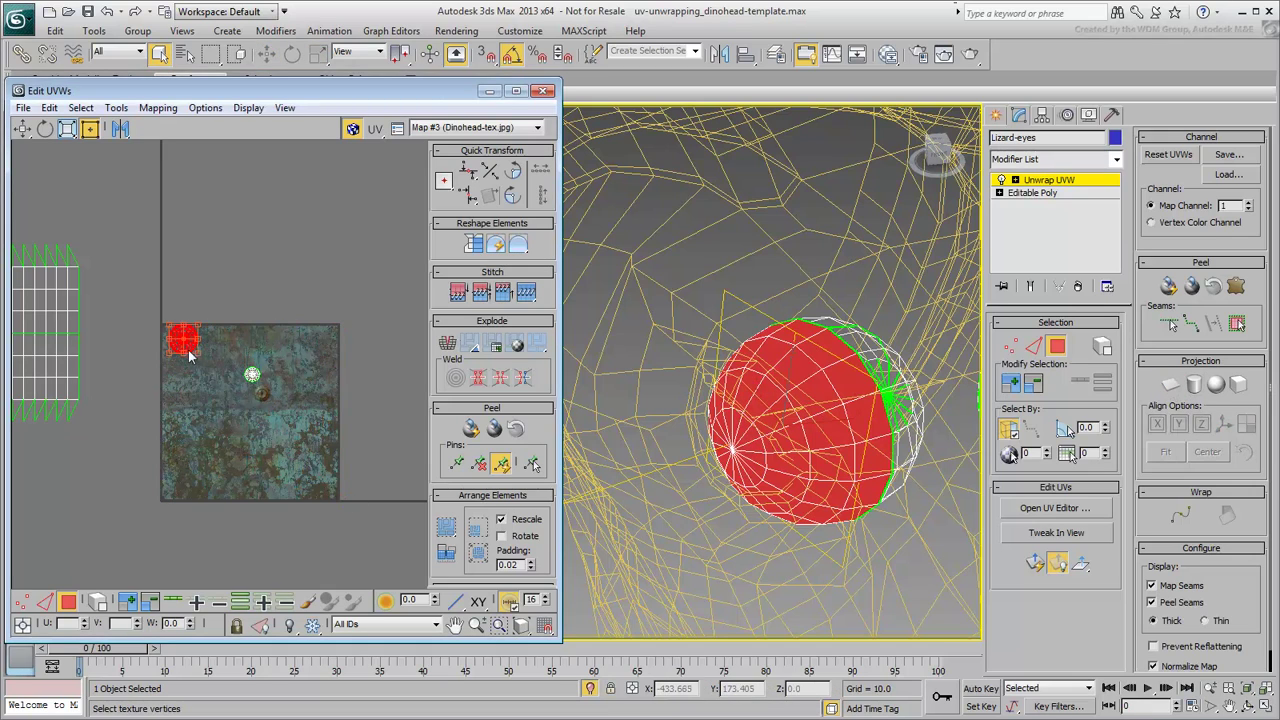
pyautogui.scroll(6, 263, 388)
pyautogui.scroll(-6, 263, 388)
pyautogui.moveTo(300, 262); pyautogui.dragTo(246, 349)
pyautogui.scroll(5, 246, 340)
pyautogui.moveTo(374, 450); pyautogui.dragTo(388, 467)
pyautogui.scroll(-5, 300, 385)
# Select the inner half of the second eye and apply a planar mapping to it.
pyautogui.keyDown('alt'); pyautogui.moveTo(790, 360); pyautogui.dragTo(877, 337, button='middle'); pyautogui.keyUp('alt')
pyautogui.moveTo(845, 560); pyautogui.dragTo(845, 560)
pyautogui.click(1170, 384)
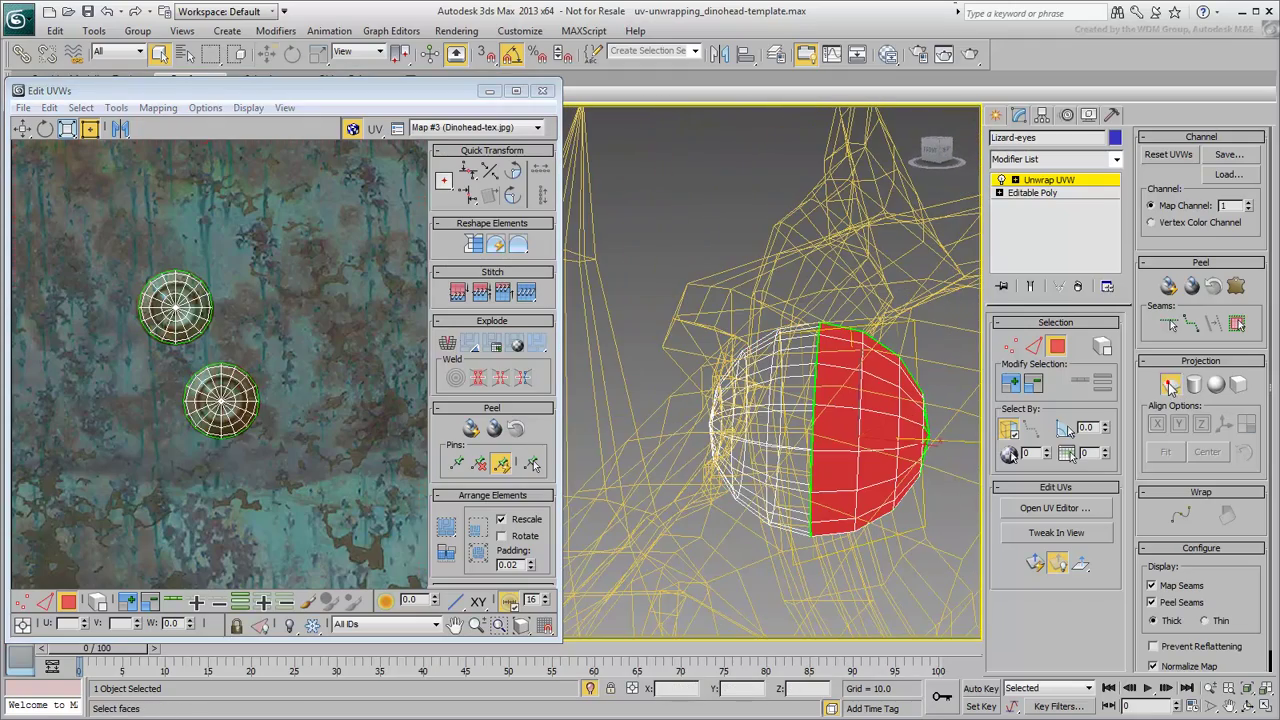
pyautogui.scroll(-3, 242, 343)
pyautogui.keyDown('alt'); pyautogui.moveTo(890, 573); pyautogui.dragTo(826, 484, button='middle'); pyautogui.keyUp('alt')
pyautogui.scroll(-5, 193, 436)
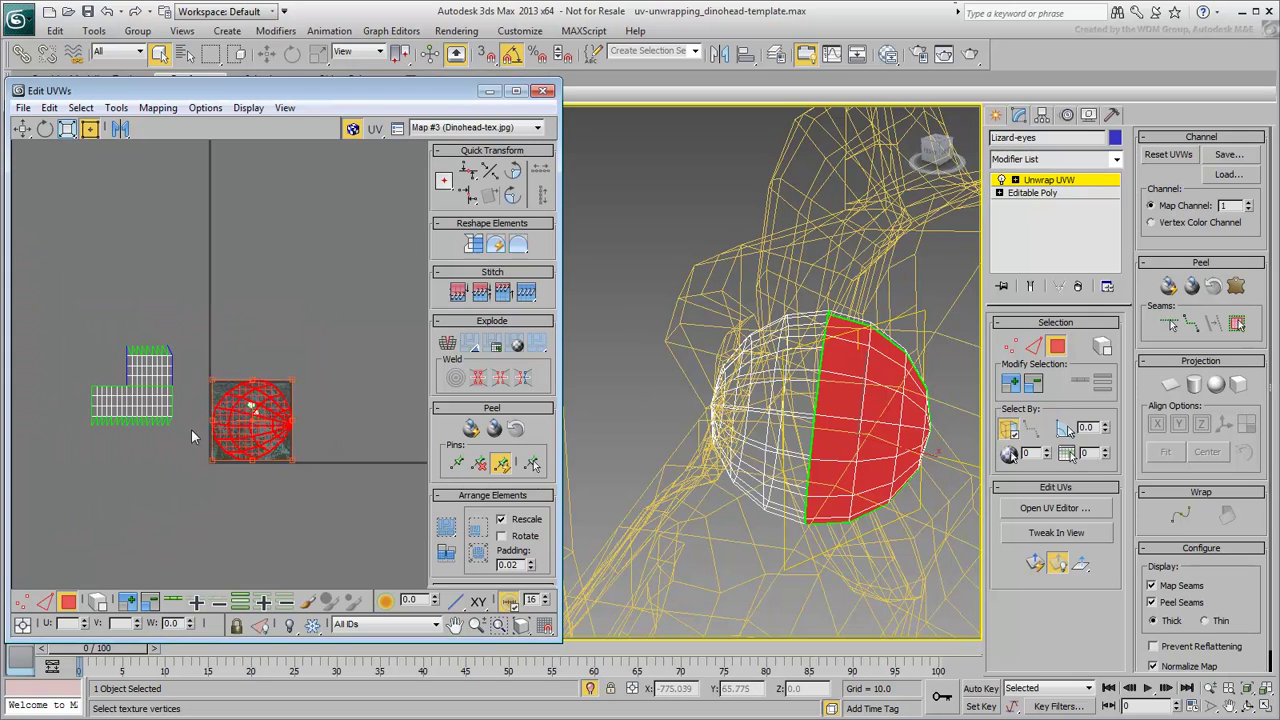
# Shrink the inner-half cluster and place it on a plain rusty area in the texture's upper-left part.
pyautogui.keyDown('ctrl'); pyautogui.moveTo(71, 385); pyautogui.dragTo(71, 385); pyautogui.keyUp('ctrl')
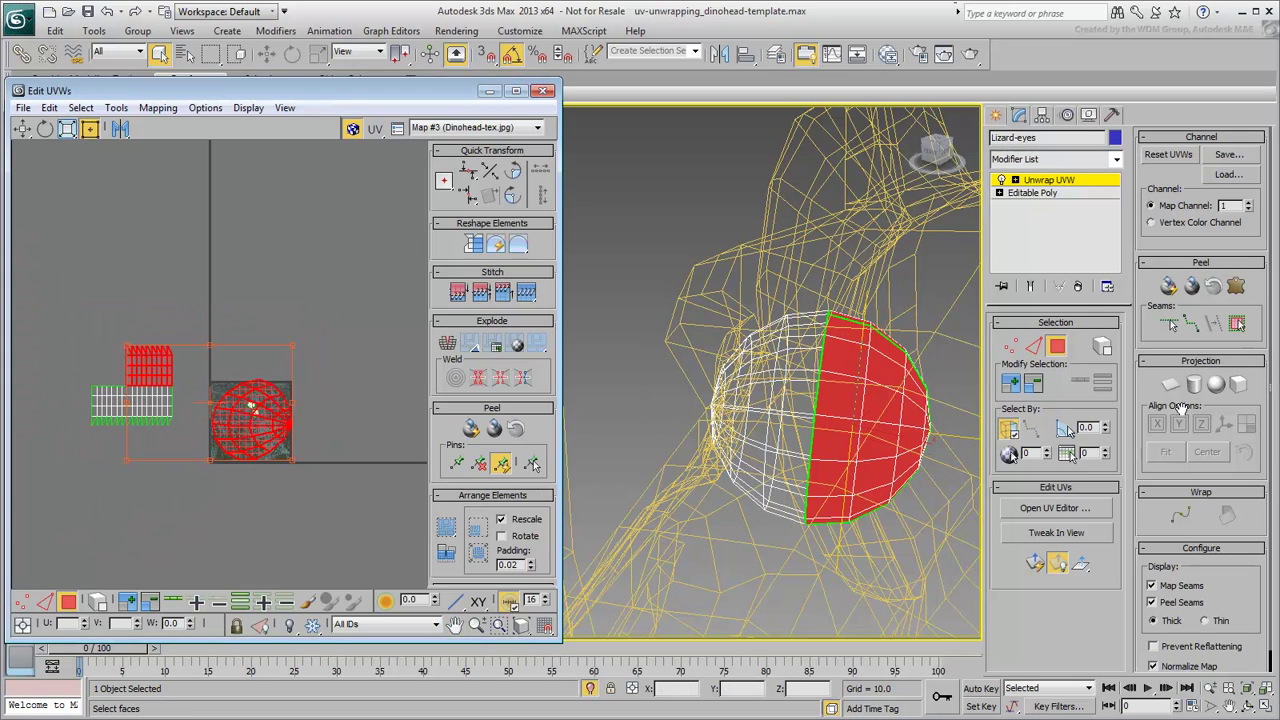
pyautogui.click(877, 346)
pyautogui.scroll(5, 300, 452)
pyautogui.moveTo(287, 495); pyautogui.dragTo(103, 352)
pyautogui.moveTo(103, 352); pyautogui.dragTo(191, 342, button='middle')
pyautogui.scroll(-3, 110, 307)
pyautogui.moveTo(110, 307); pyautogui.dragTo(174, 350, button='middle')
# Select the remaining inner-half faces of the first eye and planar-map them.
pyautogui.moveTo(186, 305); pyautogui.dragTo(20, 445)
pyautogui.moveTo(613, 400); pyautogui.dragTo(748, 410, button='middle')
pyautogui.scroll(5, 729, 437)
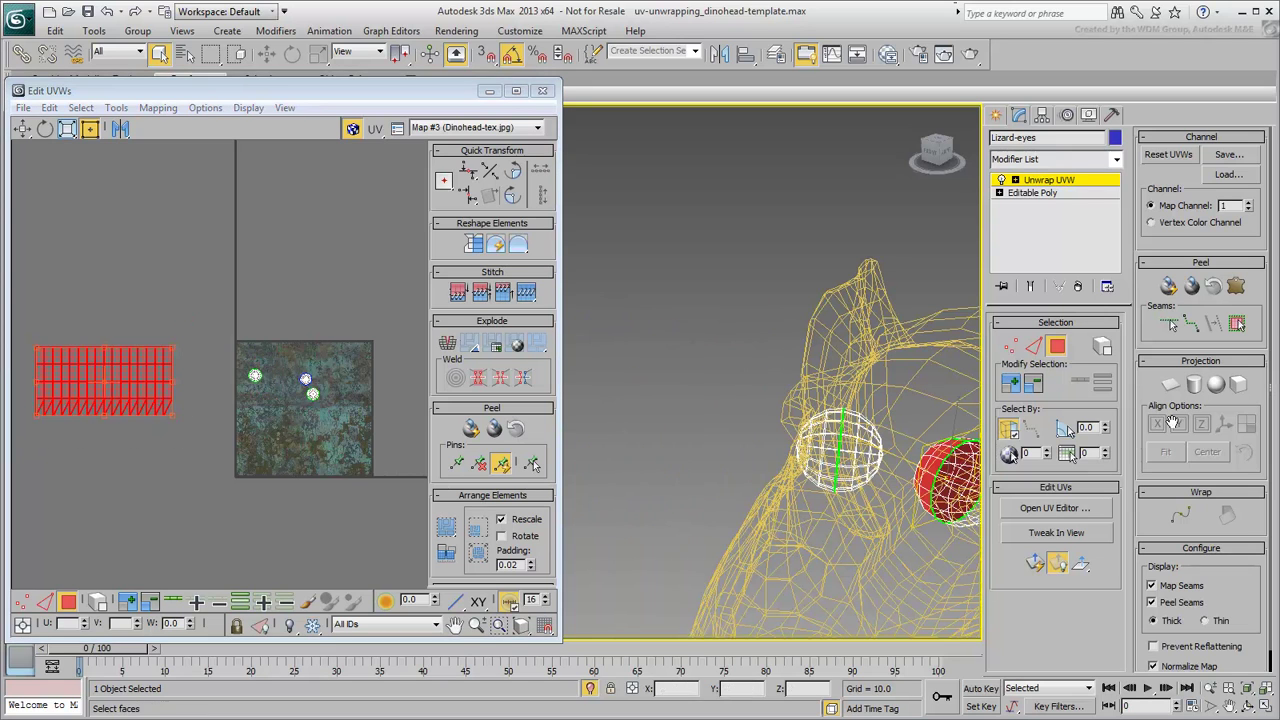
pyautogui.click(1170, 384)
pyautogui.click(1170, 384)
# Shrink the first eye's inner-half cluster and place it on the rusty area near the other inner-half cluster.
pyautogui.moveTo(324, 339); pyautogui.dragTo(348, 304)
pyautogui.scroll(2, 211, 449)
pyautogui.scroll(4, 243, 319)
pyautogui.moveTo(104, 122); pyautogui.dragTo(77, 176, button='middle')
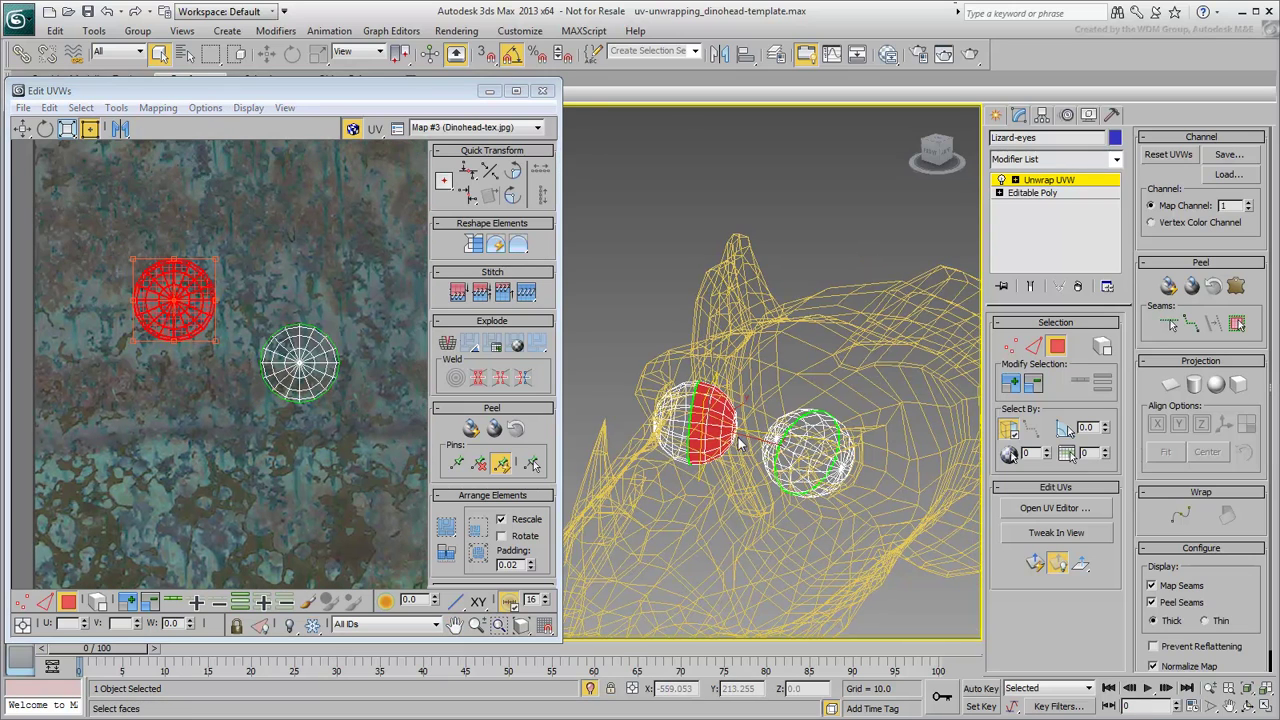
# Restore the shaded display without edged faces and inspect the eyes' texture on the dinosaur head.
pyautogui.press('F3')
pyautogui.moveTo(740, 443)
pyautogui.keyDown('alt'); pyautogui.mouseDown(button='middle')
pyautogui.moveTo(786, 430)
pyautogui.moveTo(901, 438)
pyautogui.moveTo(735, 425)
pyautogui.moveTo(812, 416)
pyautogui.moveTo(720, 442)
pyautogui.mouseUp(button='middle'); pyautogui.keyUp('alt')
pyautogui.press('F4')
pyautogui.scroll(-5, 697, 449)
pyautogui.scroll(5, 697, 449)
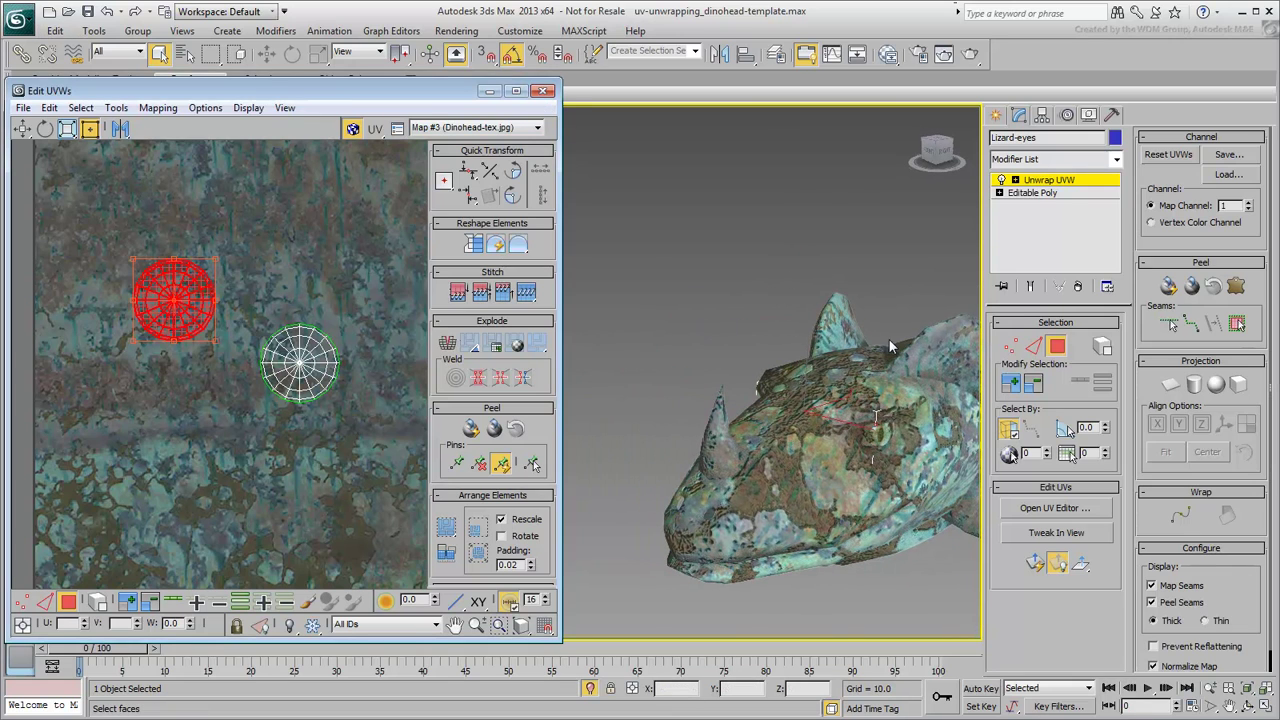
# Finish the face-level UV editing of the eyes and exit isolation to bring back the full scene.
pyautogui.click(1057, 346)
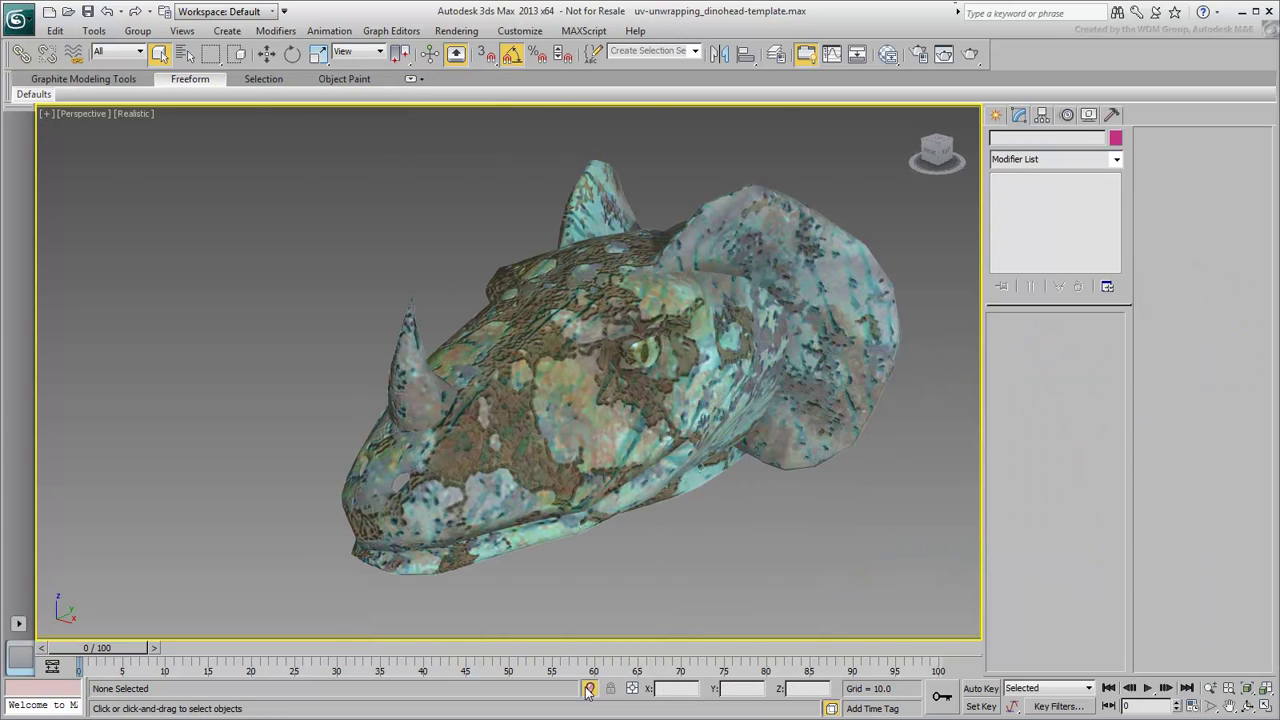
pyautogui.click(589, 689)
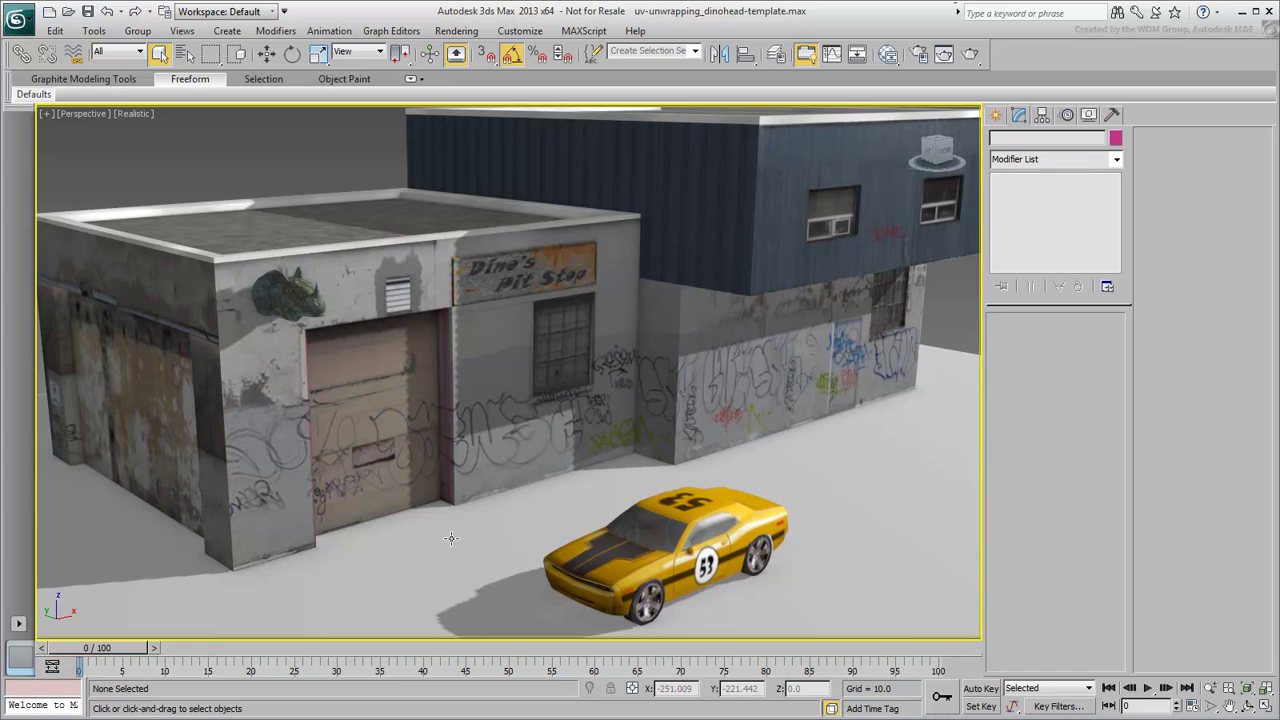
# View the textured car through Camera_Car and the dinosaur head through Camera_Dino.
pyautogui.click(77, 113)
pyautogui.click(115, 131)
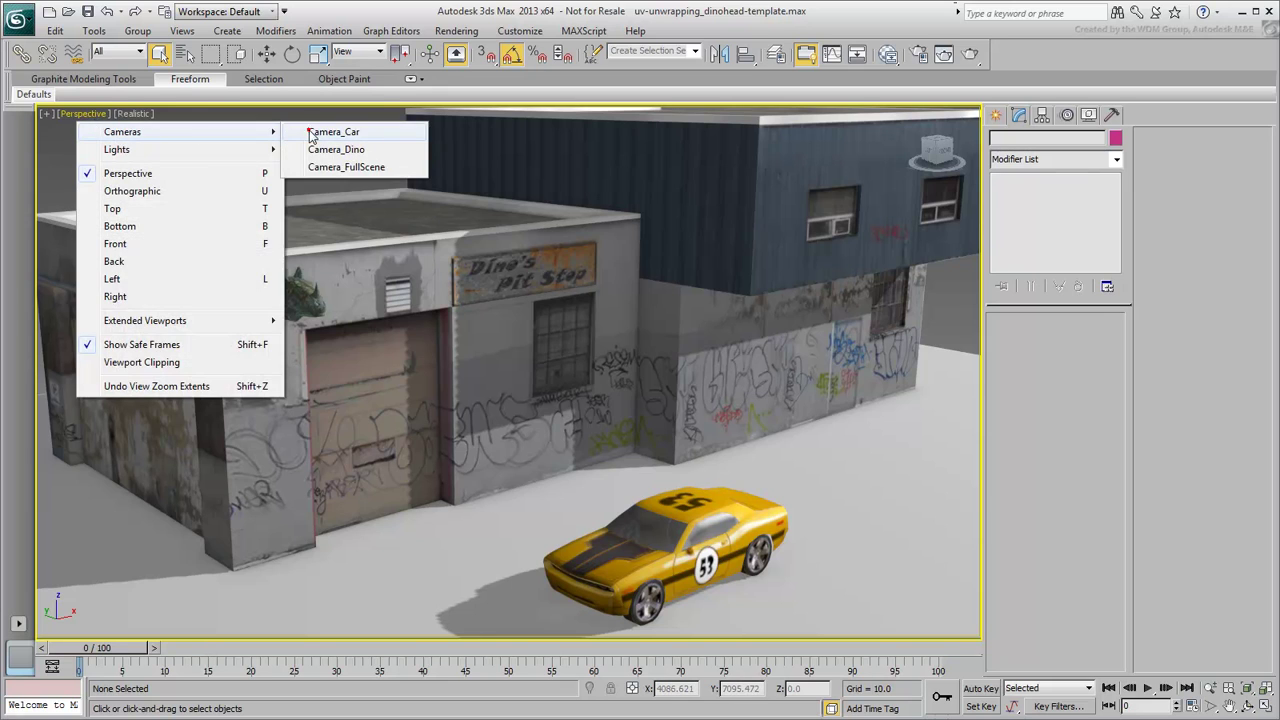
pyautogui.click(310, 131)
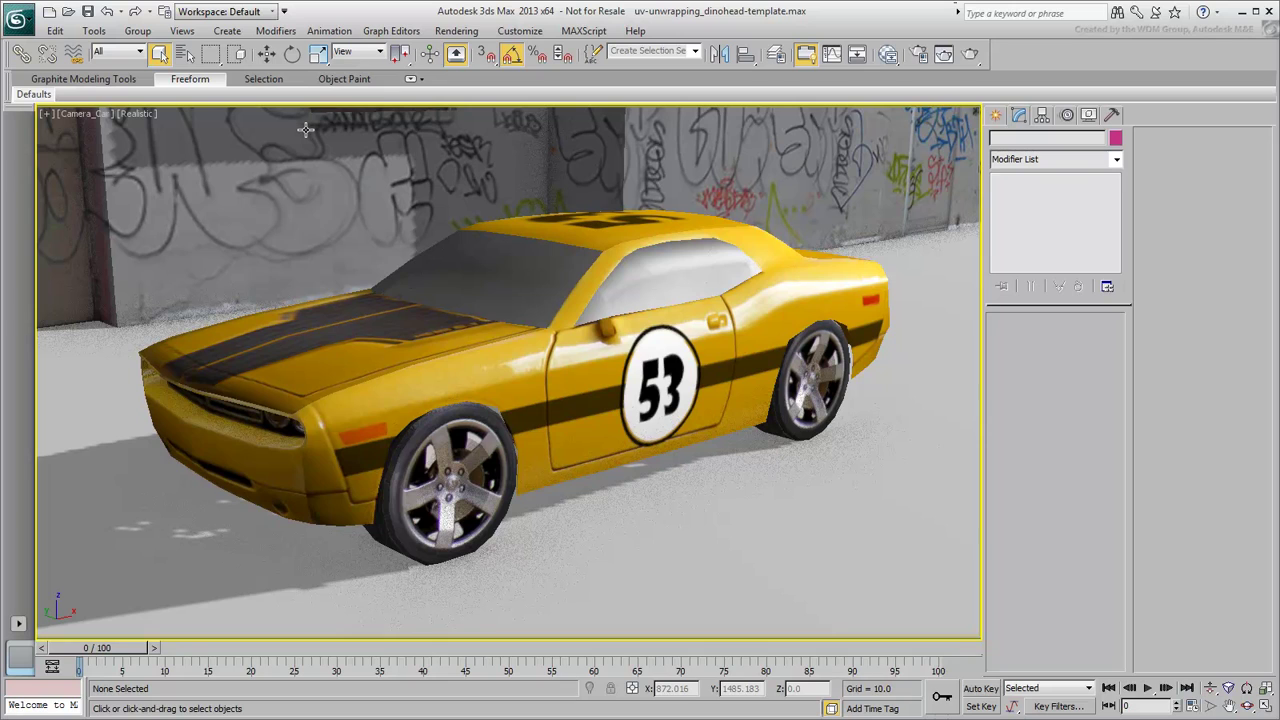
pyautogui.click(79, 117)
pyautogui.click(118, 131)
pyautogui.click(346, 150)
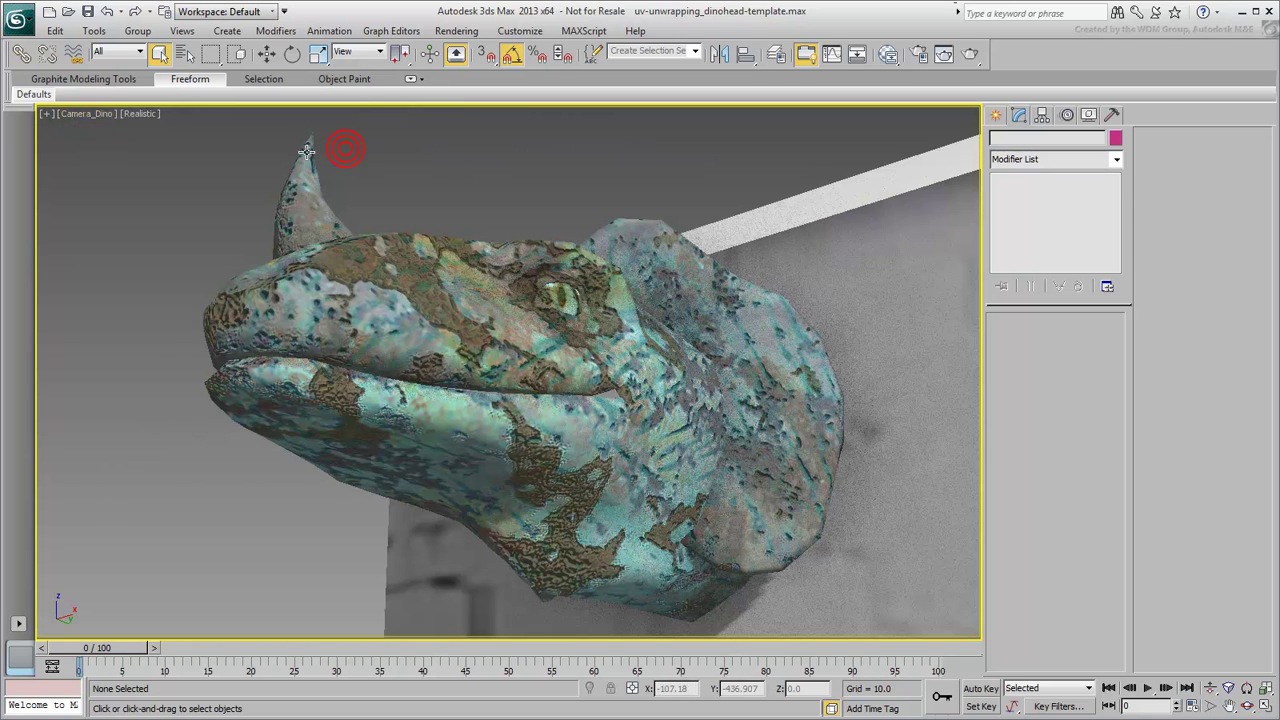
# Switch the viewport to Camera_FullScene to review the whole textured scene.
pyautogui.click(84, 115)
pyautogui.click(125, 131)
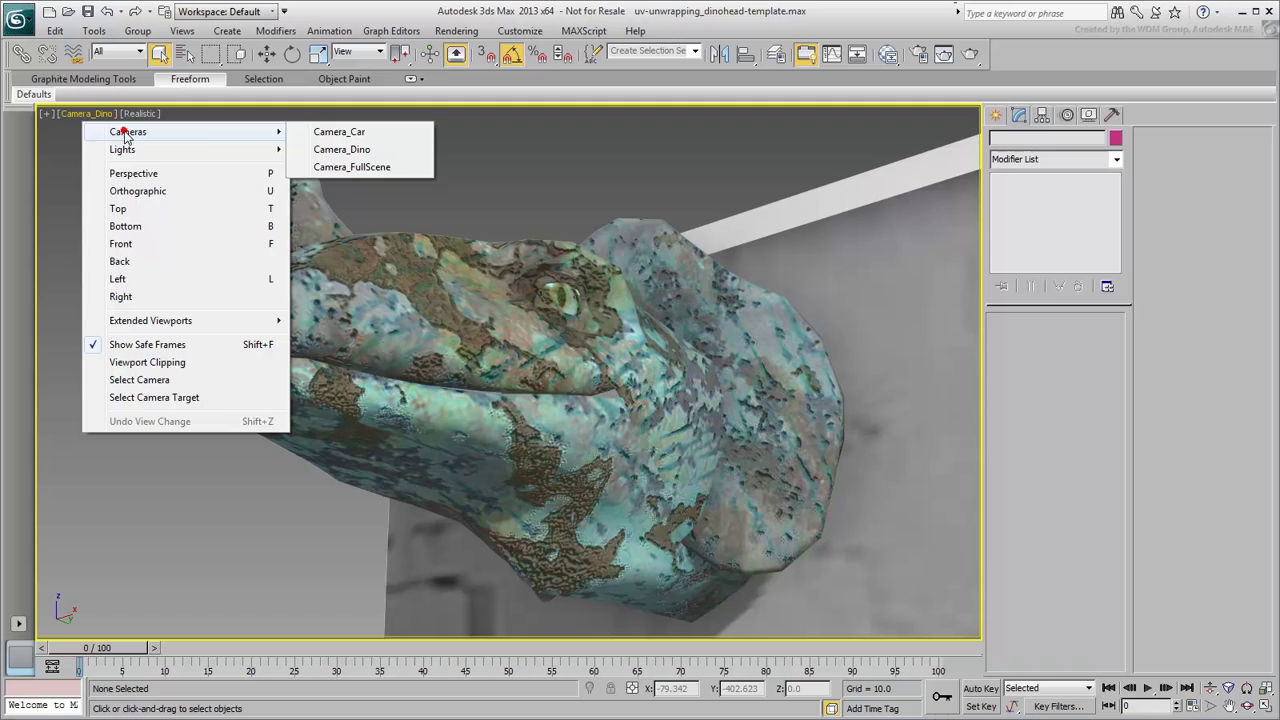
pyautogui.click(350, 167)
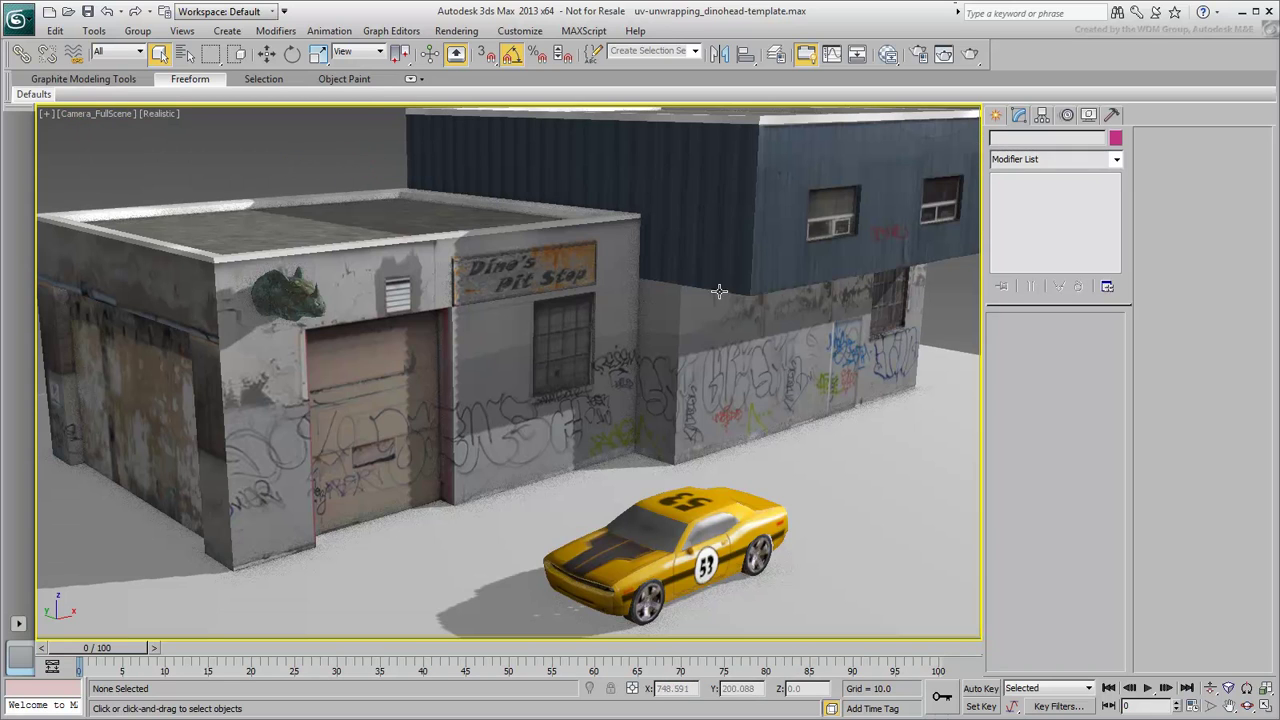